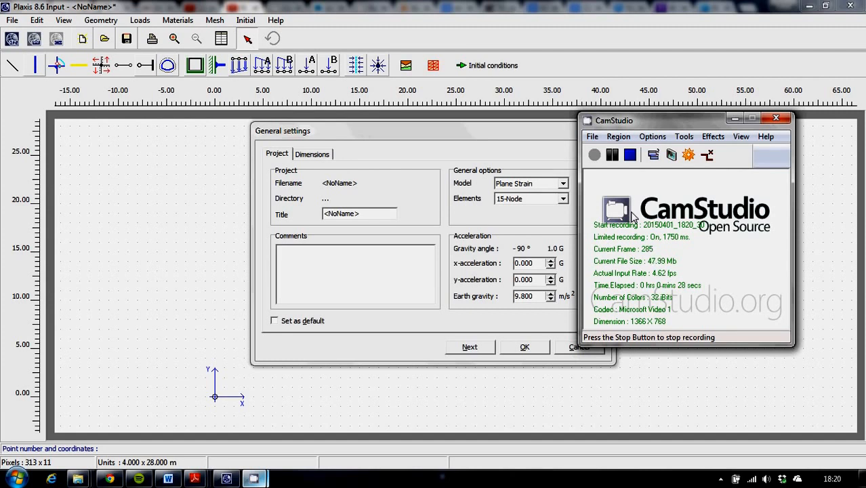
Step: Set the project title to "Excavation & Retaining Wall" in the general settings
left_click(734, 118)
left_click(363, 215)
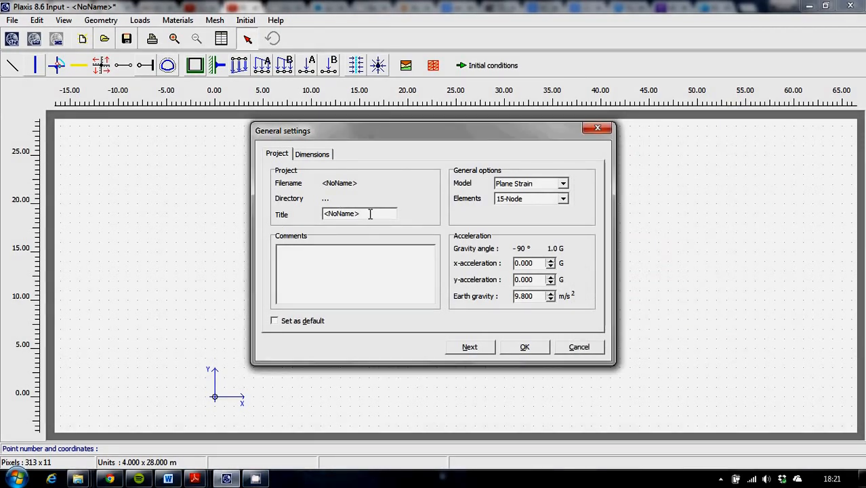
left_click_drag(370, 213, 195, 233)
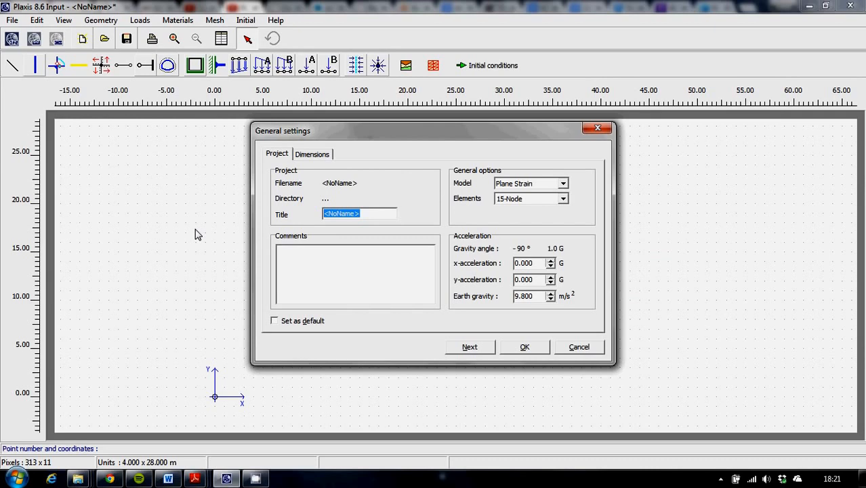
type("Excavation & Retaining")
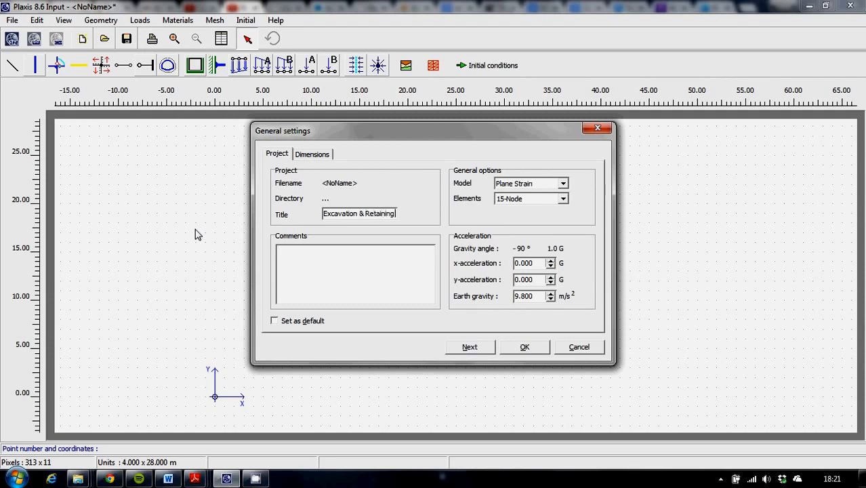
type(" Wall")
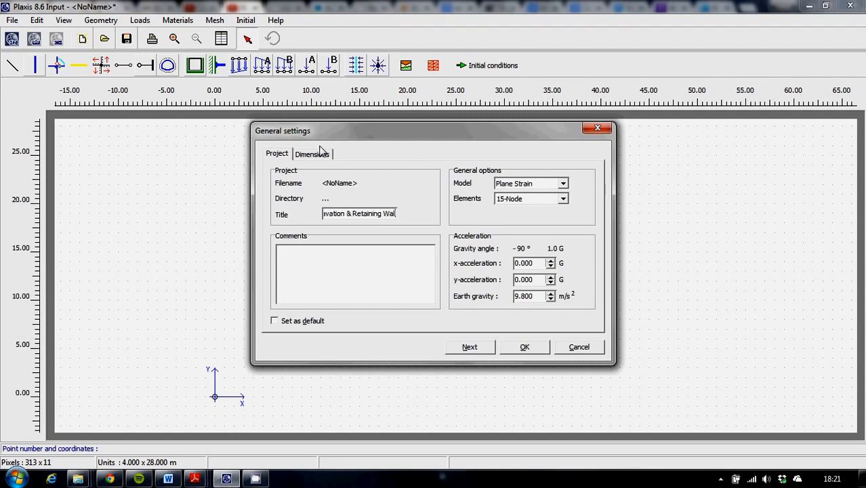
Step: Set the geometry dimensions to 80 m for the right limit and 30 m for the top limit, and accept the settings
left_click(318, 154)
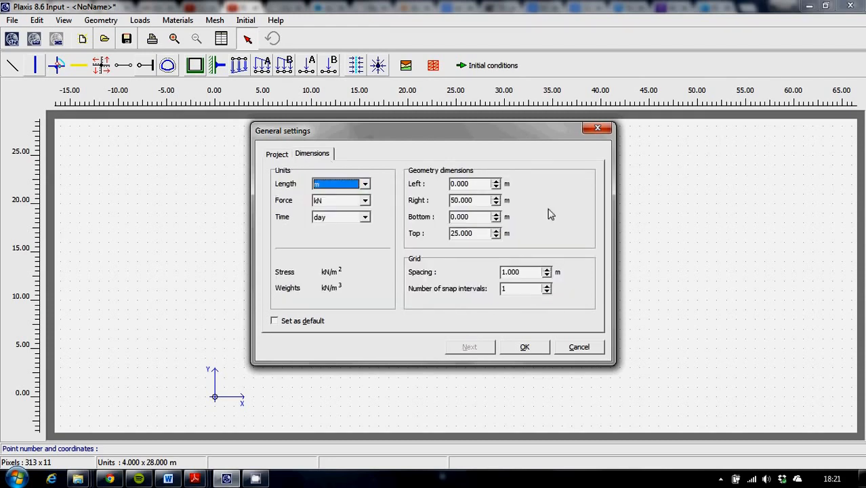
double_click(483, 200)
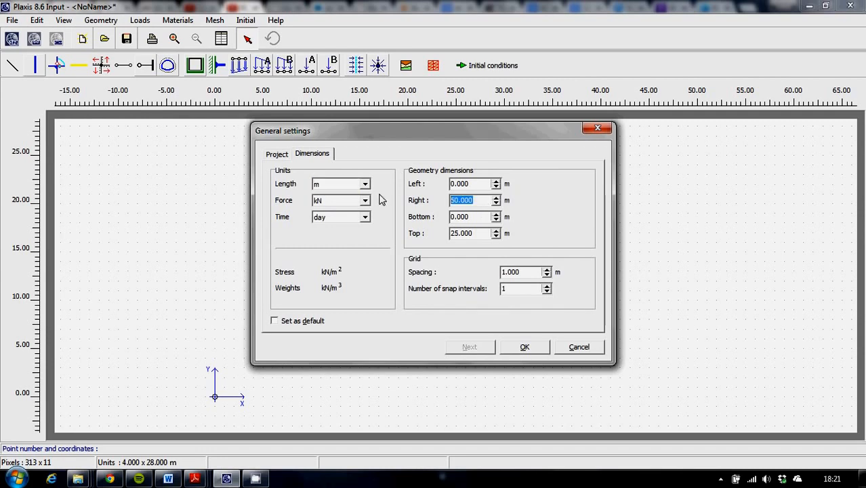
type("80")
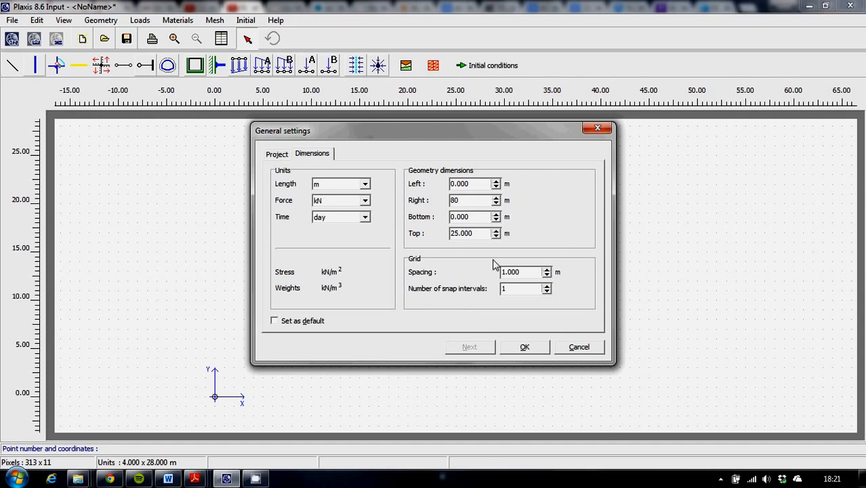
double_click(478, 233)
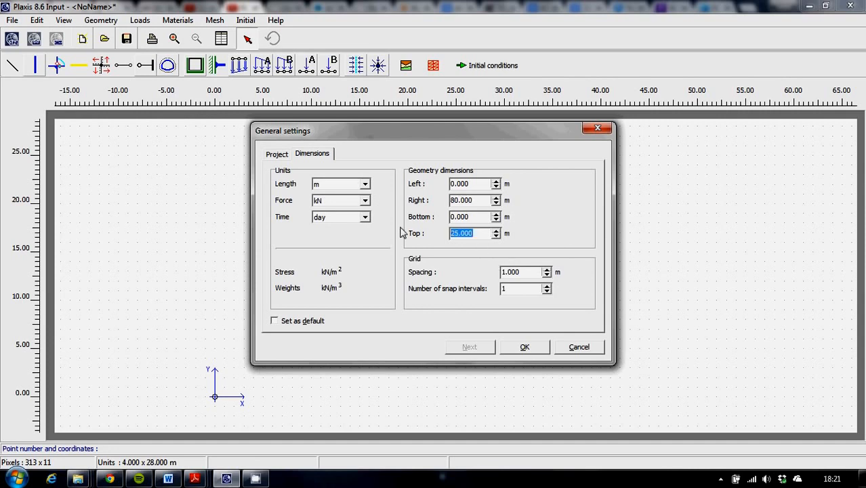
type("30")
left_click(518, 347)
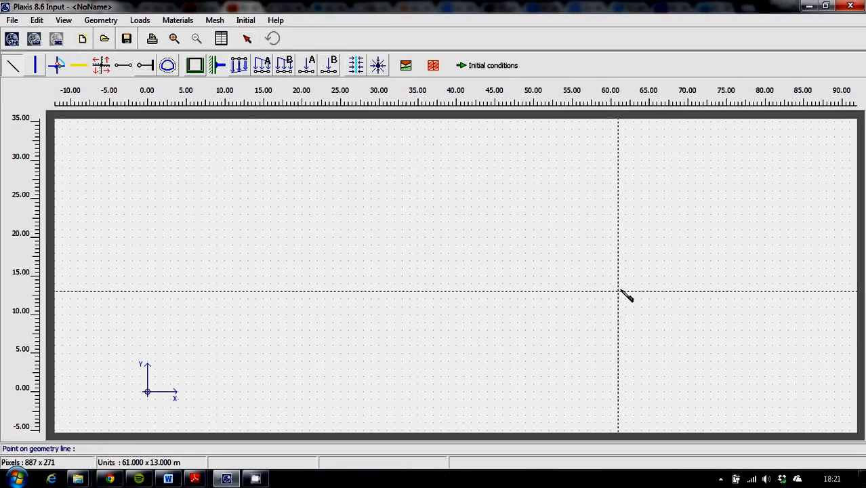
Step: Draw the closed rectangular soil outline with geometry lines through (0, 0), (80, 0), (80, 30) and (0, 30)
left_click(12, 68)
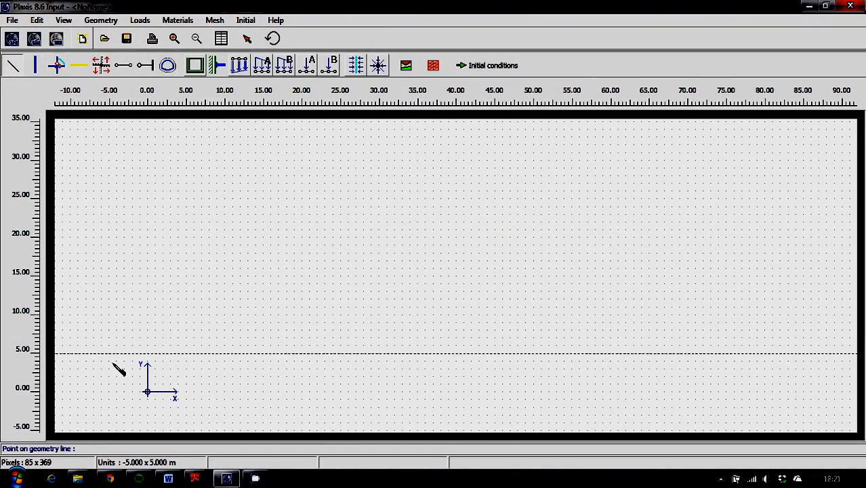
left_click(148, 391)
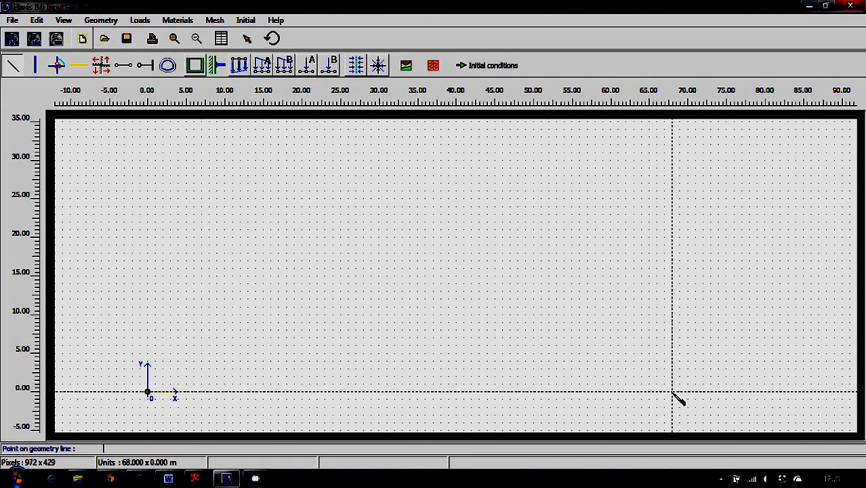
left_click(764, 391)
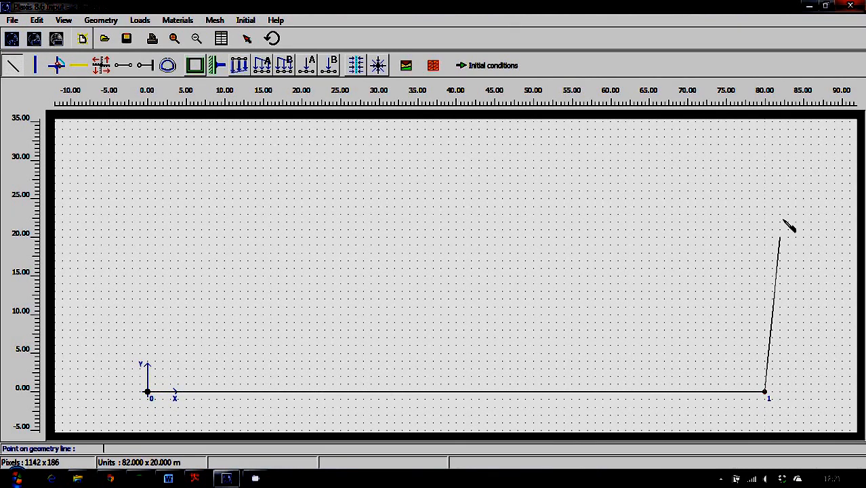
left_click(764, 161)
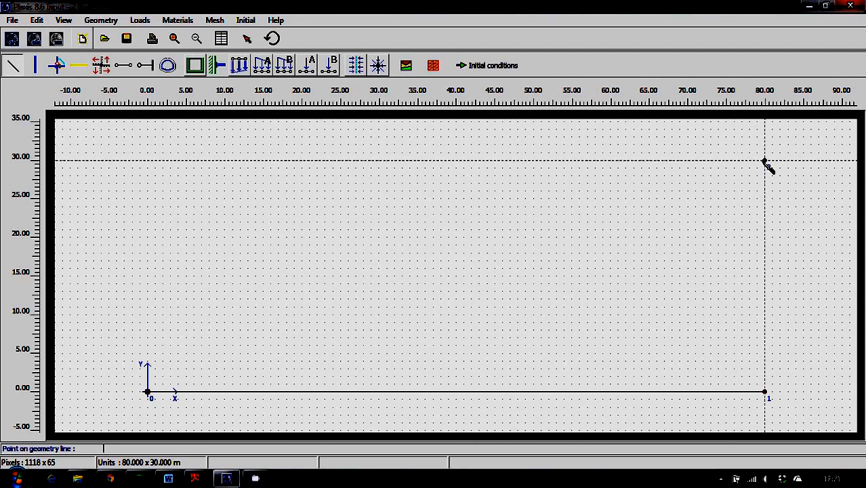
left_click(147, 161)
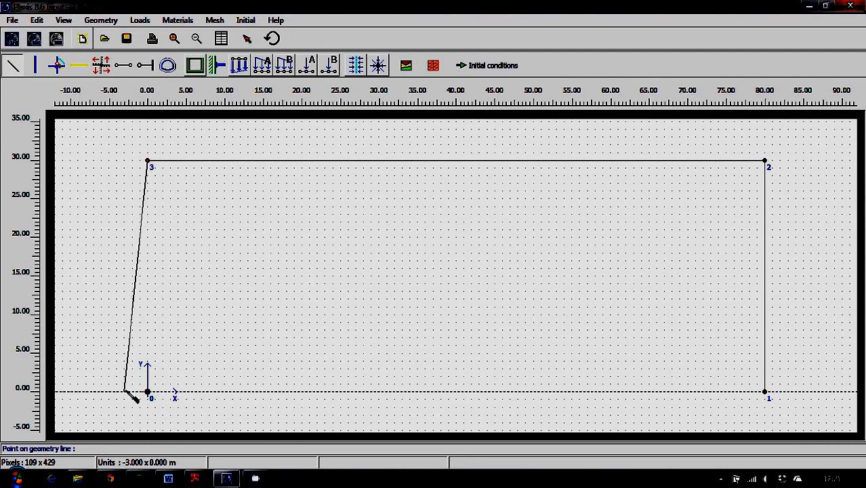
left_click(147, 392)
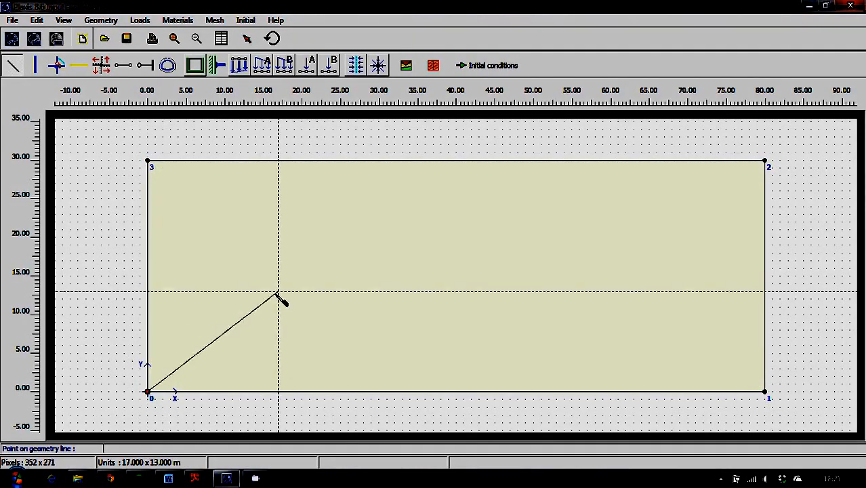
right_click(232, 299)
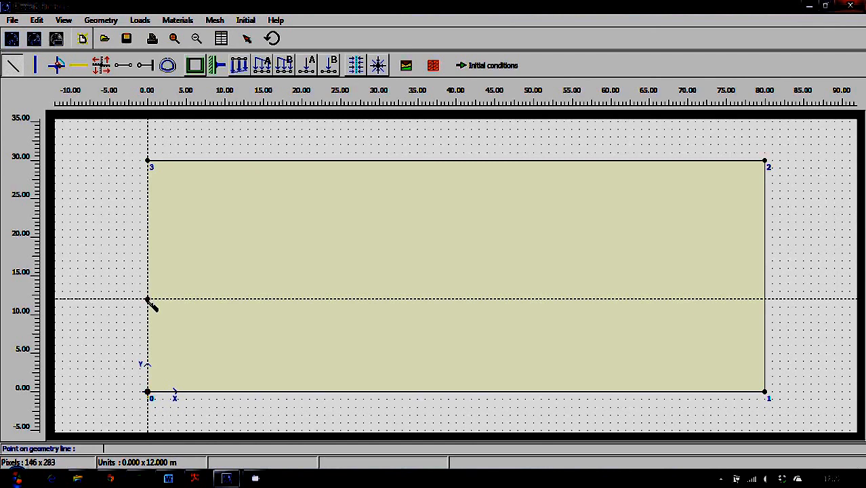
Step: Draw a horizontal soil layer boundary from (0, 12) to (80, 12) across the model
left_click(148, 299)
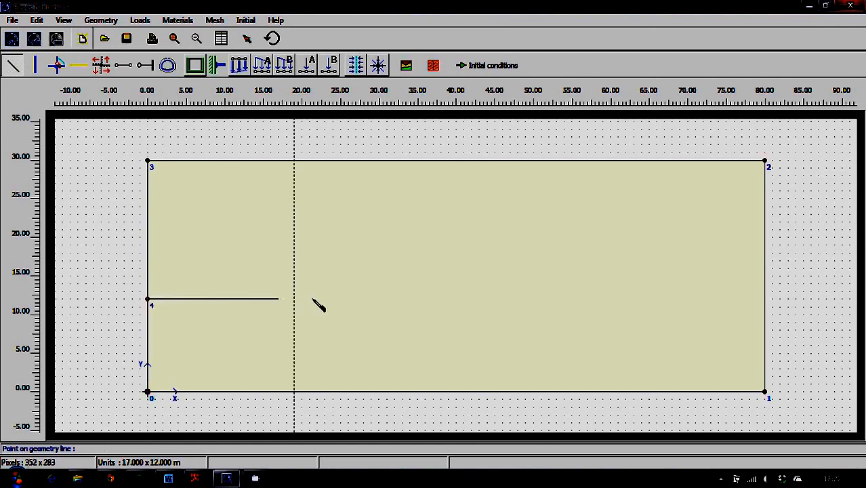
left_click(764, 298)
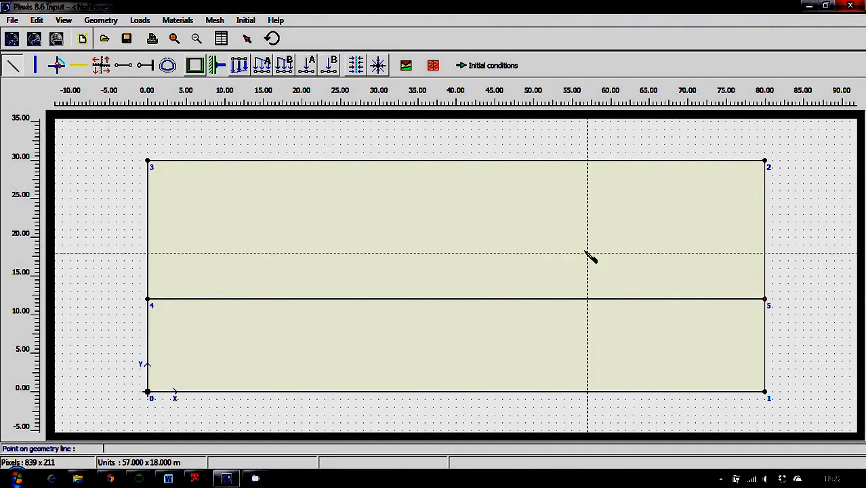
right_click(586, 252)
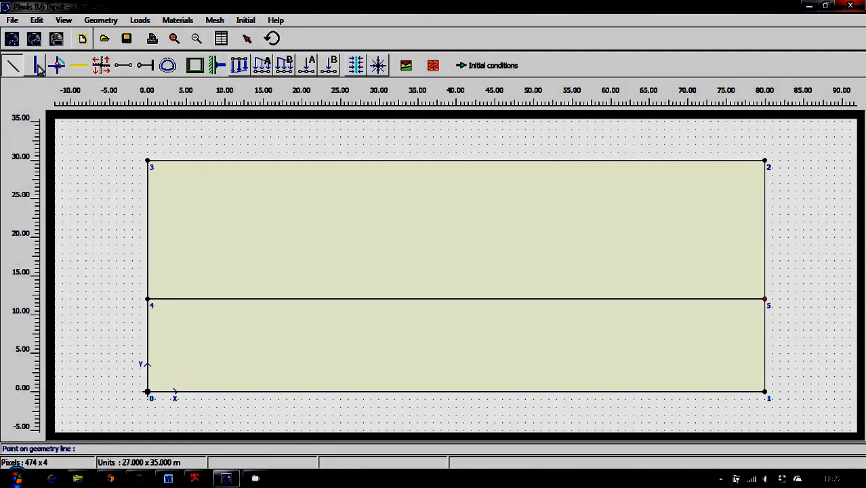
Step: Draw the retaining wall as a vertical plate from (30, 30) down to (30, 5)
left_click(38, 68)
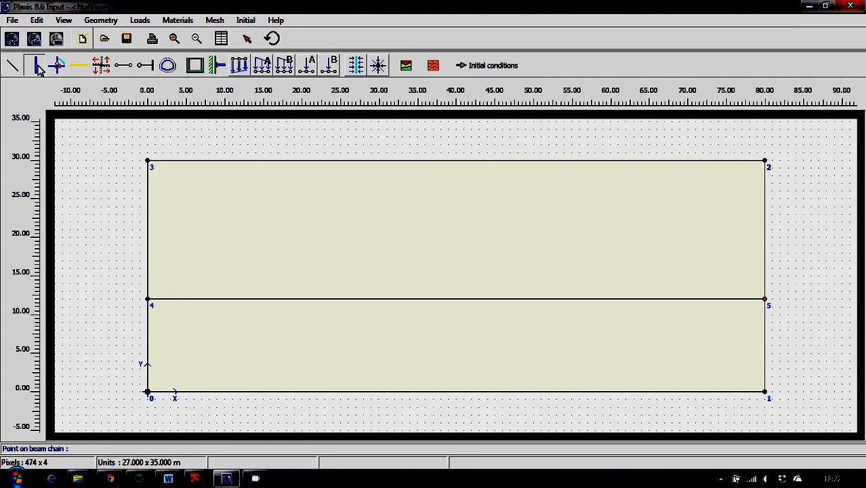
left_click(378, 162)
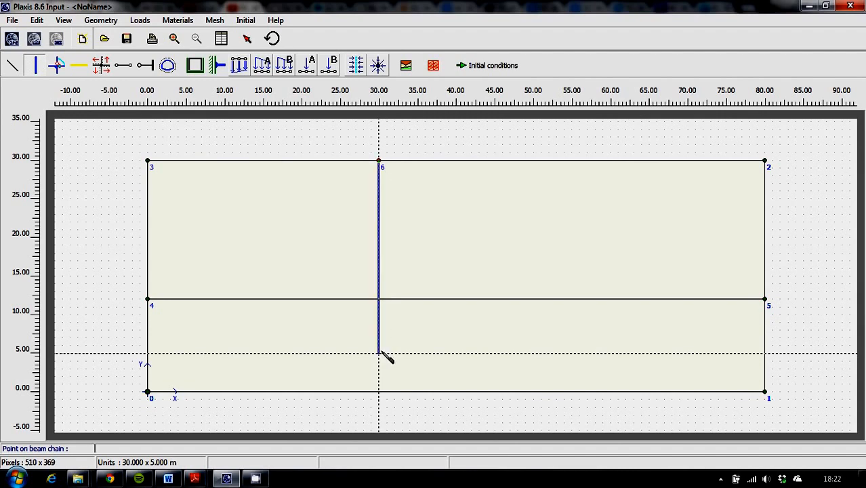
left_click(379, 352)
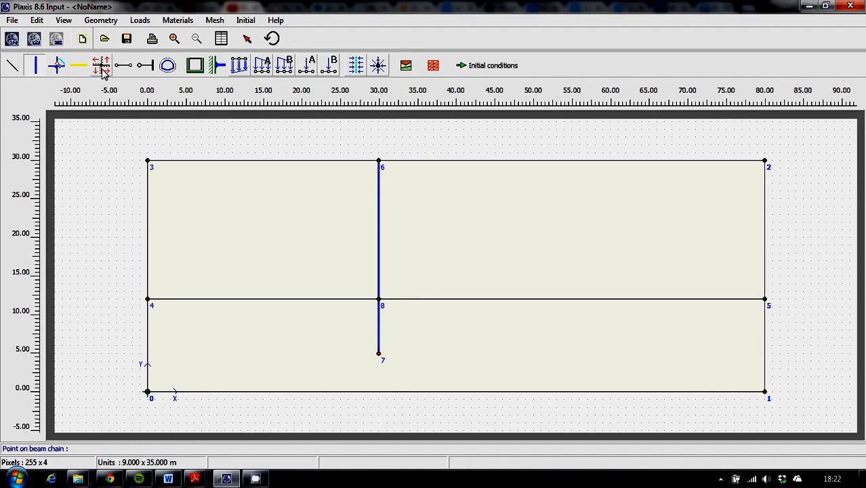
Step: Add interfaces along both sides of the wall between (30, 30) and (30, 5)
left_click(103, 72)
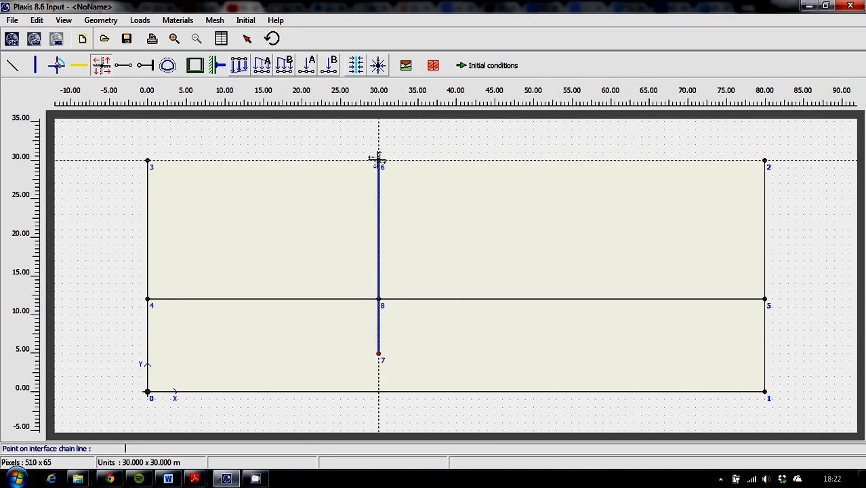
left_click(378, 161)
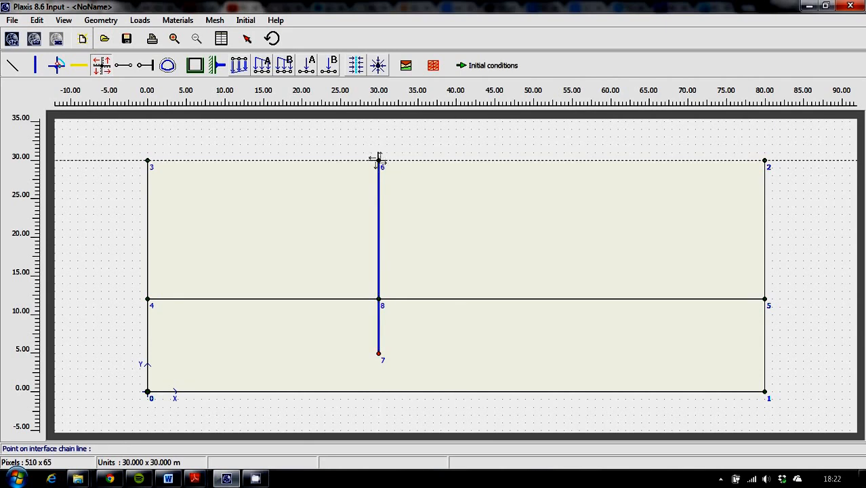
left_click(379, 353)
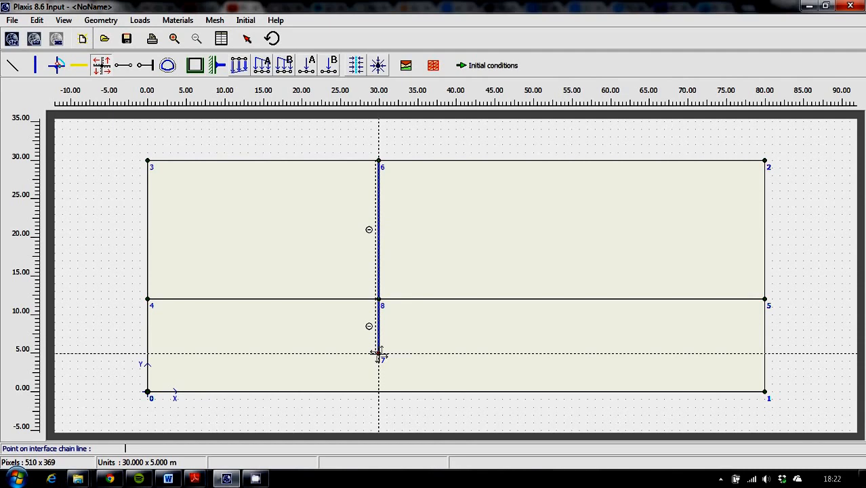
left_click(378, 353)
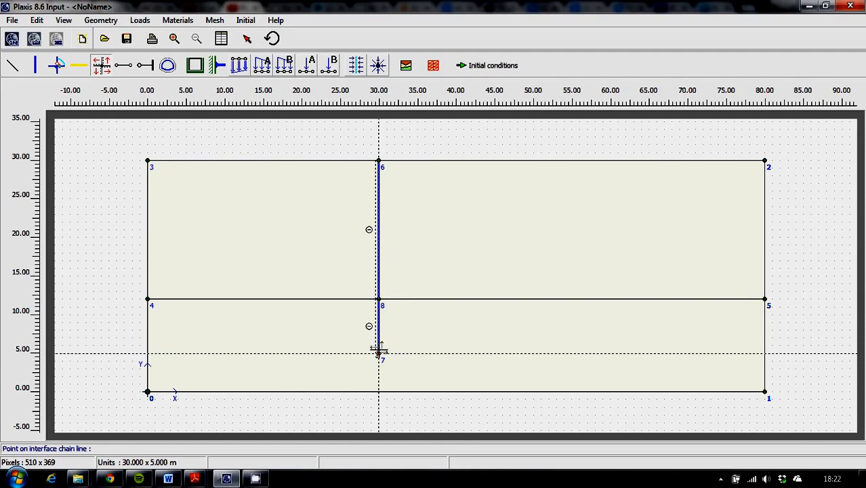
left_click(378, 161)
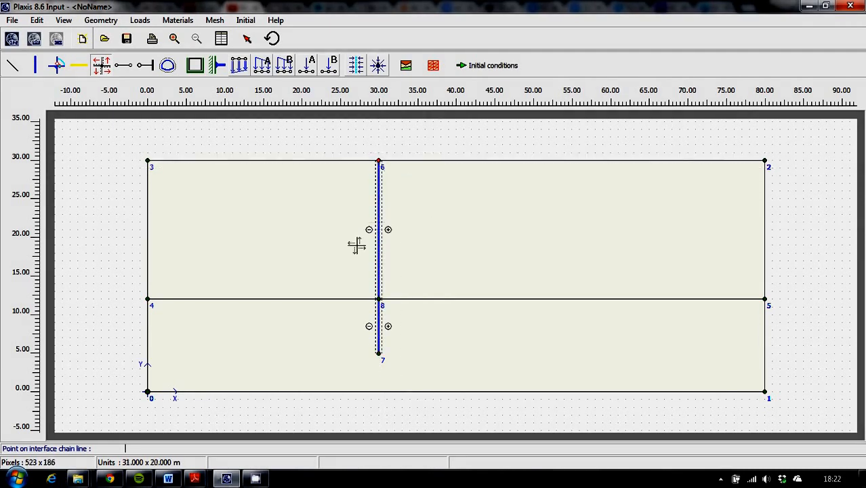
Step: Draw three horizontal excavation stage lines from x = 0 to the wall at x = 30, at y = 26, 22 and 18
left_click(11, 65)
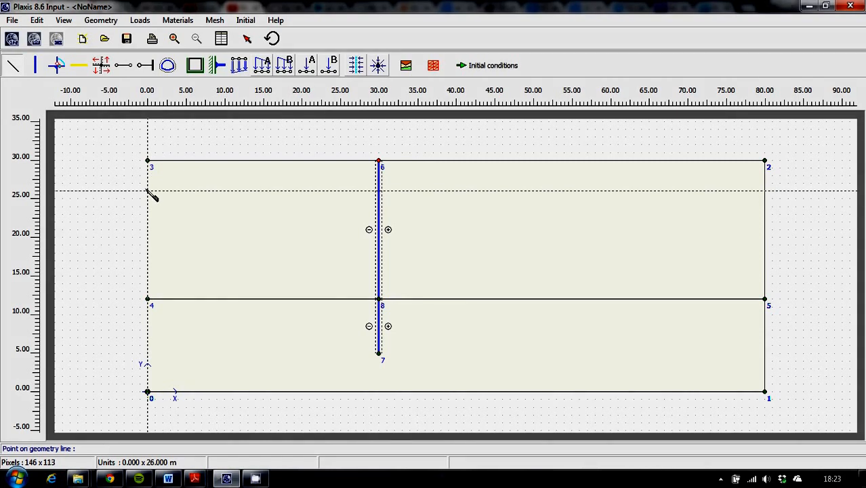
left_click(148, 191)
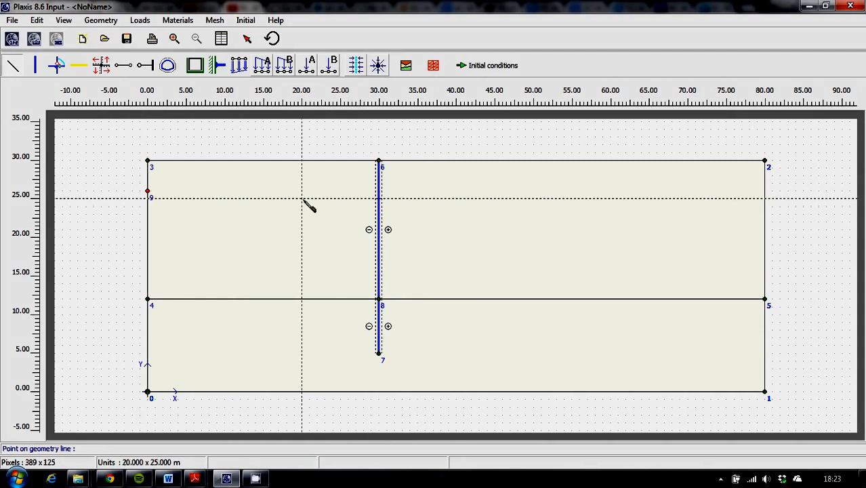
left_click(378, 191)
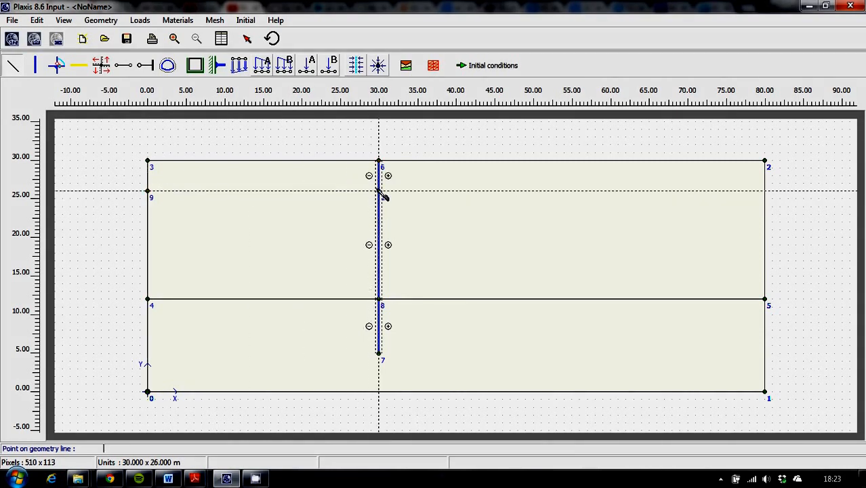
right_click(220, 201)
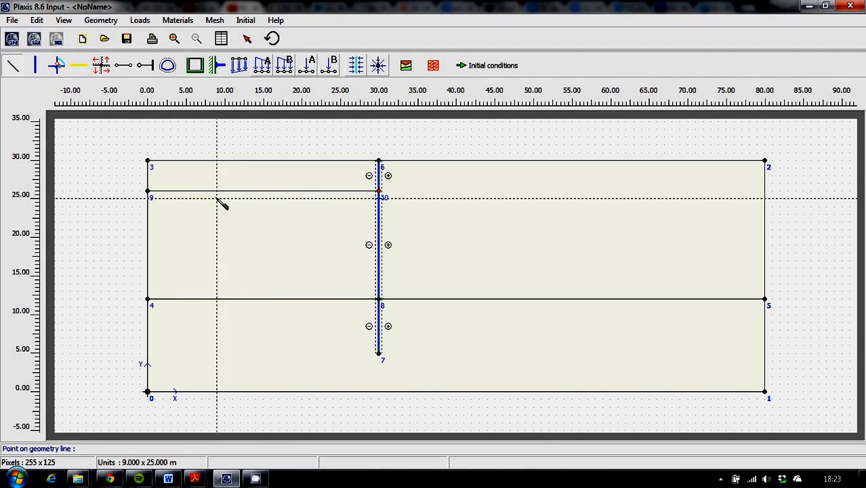
left_click(148, 222)
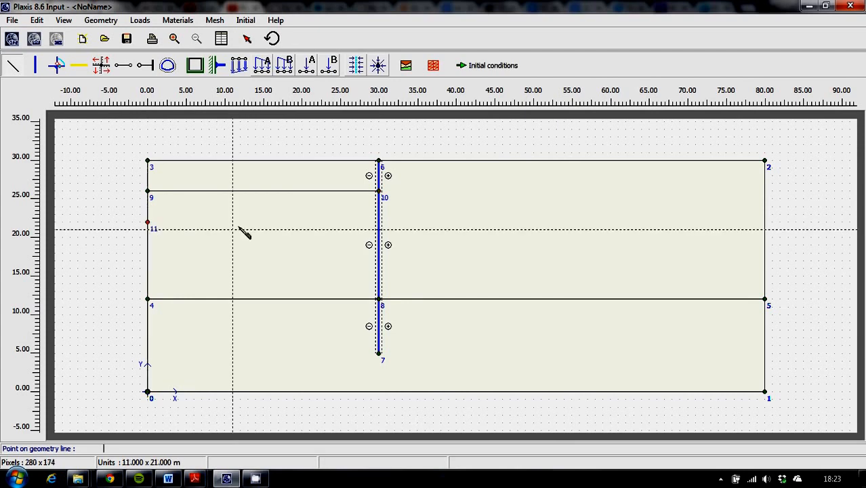
left_click(379, 223)
left_click(193, 236)
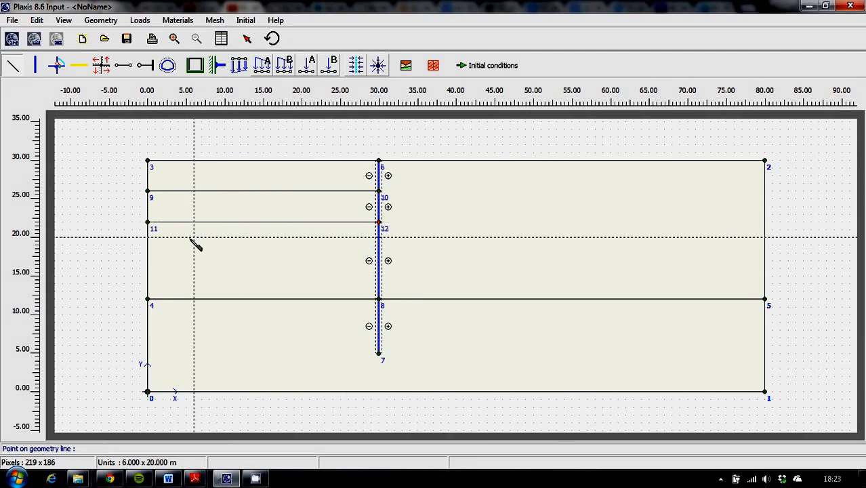
left_click(148, 253)
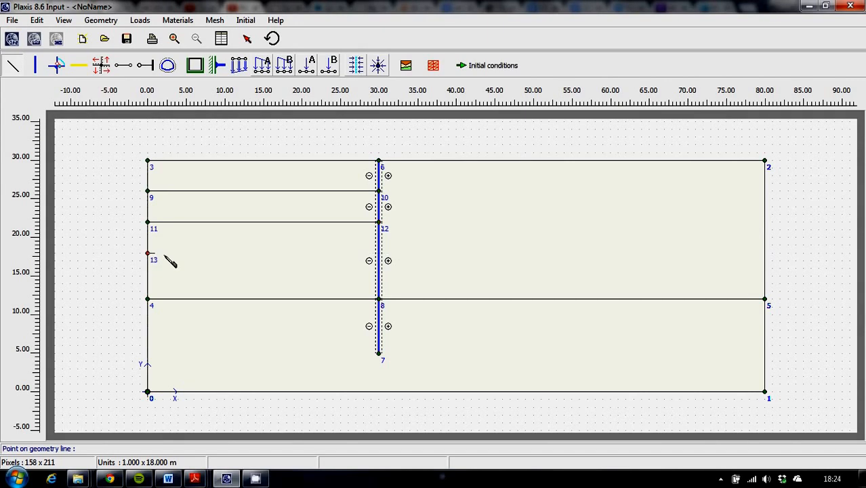
left_click(378, 253)
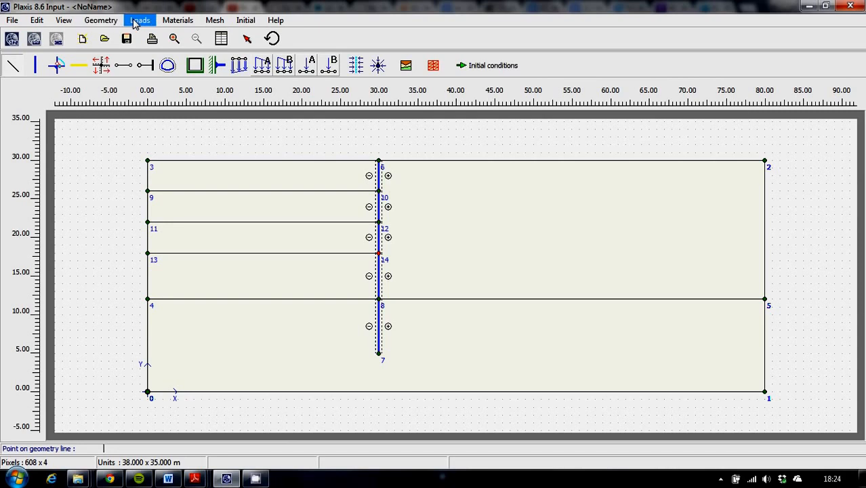
Step: Apply standard fixities to the model boundaries
left_click(196, 65)
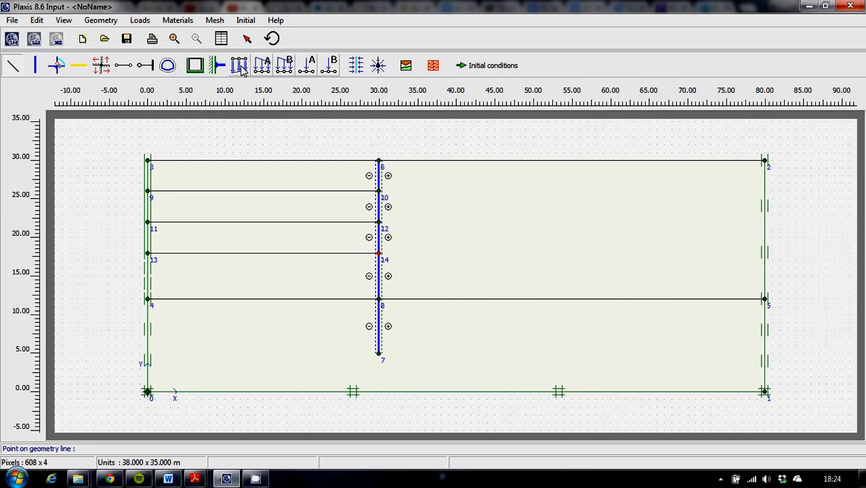
Step: Apply a distributed load (load system A) along the ground surface from (35, 30) to (55, 30)
left_click(263, 66)
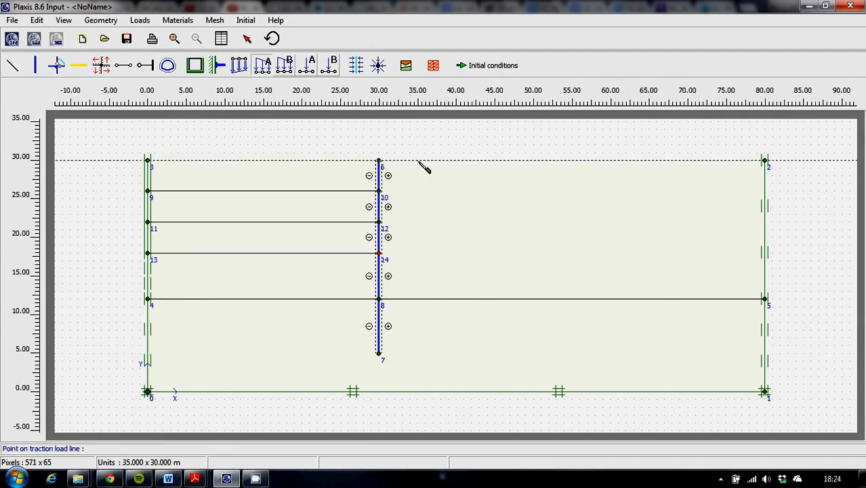
left_click(417, 160)
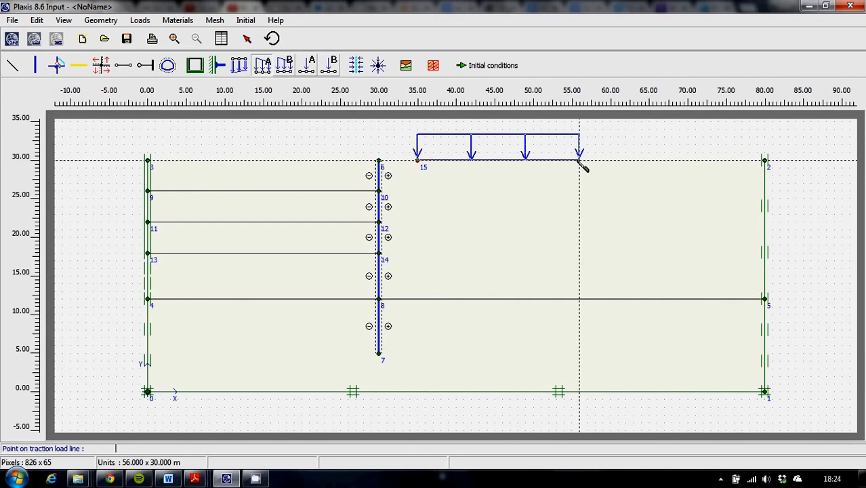
left_click(571, 160)
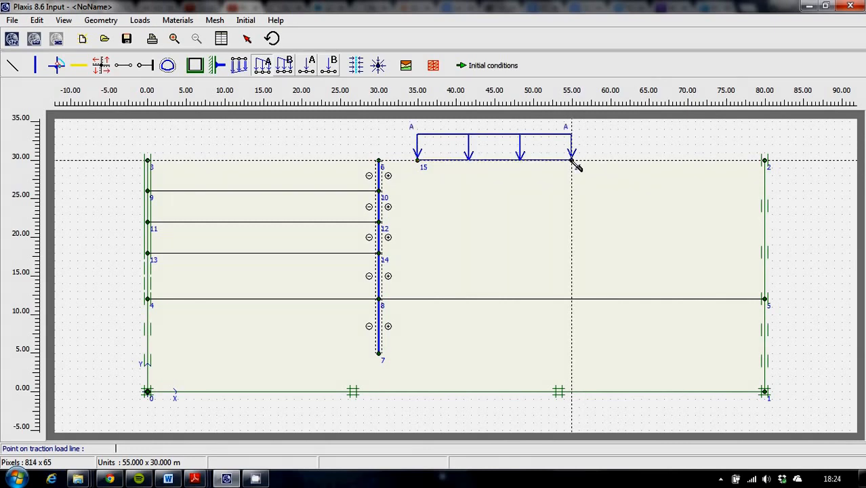
right_click(564, 161)
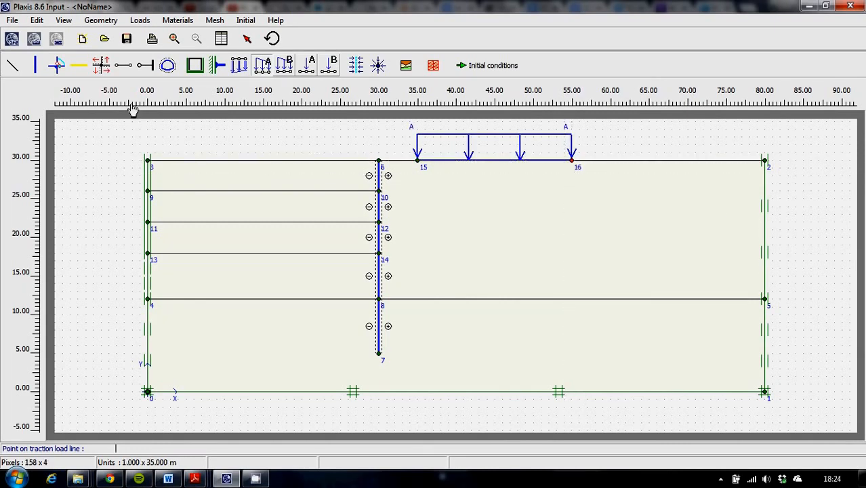
Step: Draw two node-to-node anchors behind the wall, from (30, 26) to (39, 21) and from (30, 22) to (36, 19)
left_click(126, 67)
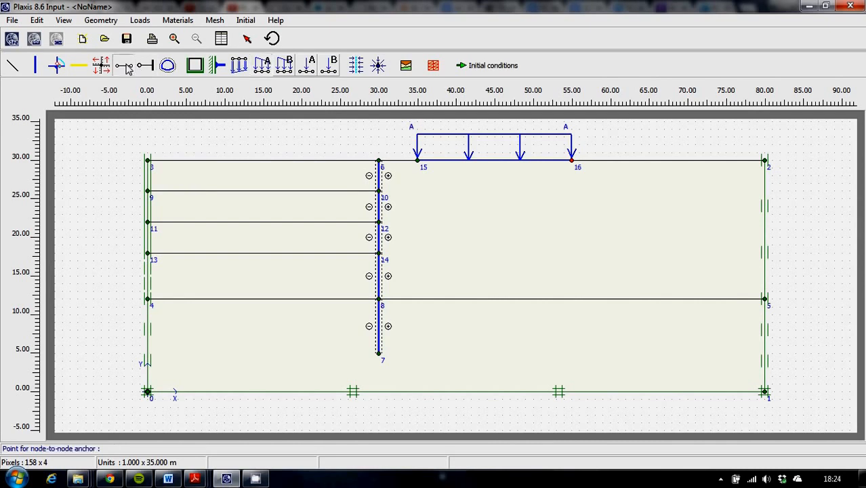
left_click(379, 192)
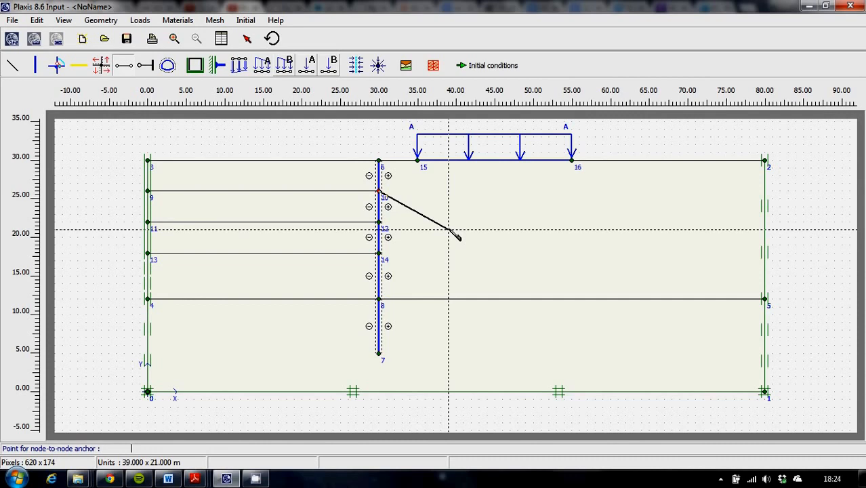
left_click(448, 230)
key("Escape")
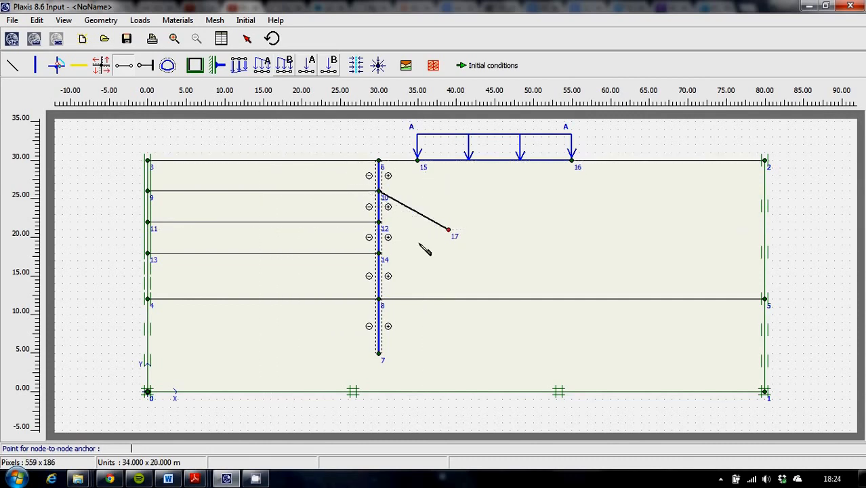
left_click(382, 228)
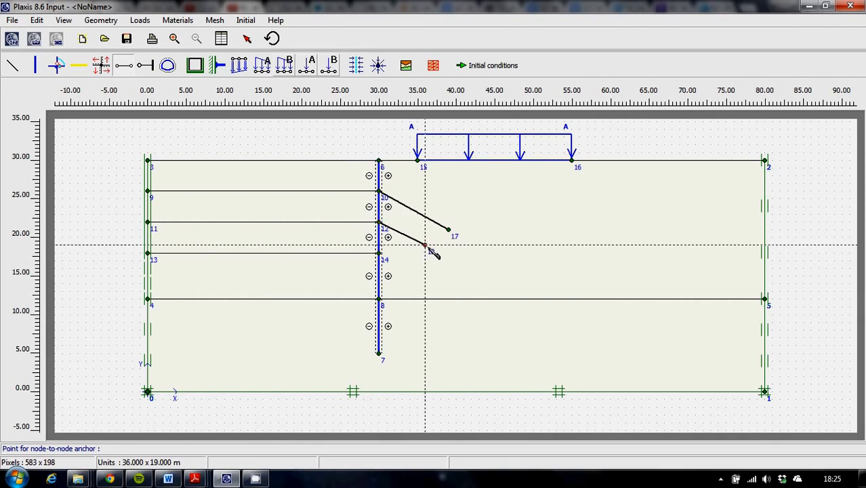
left_click(425, 246)
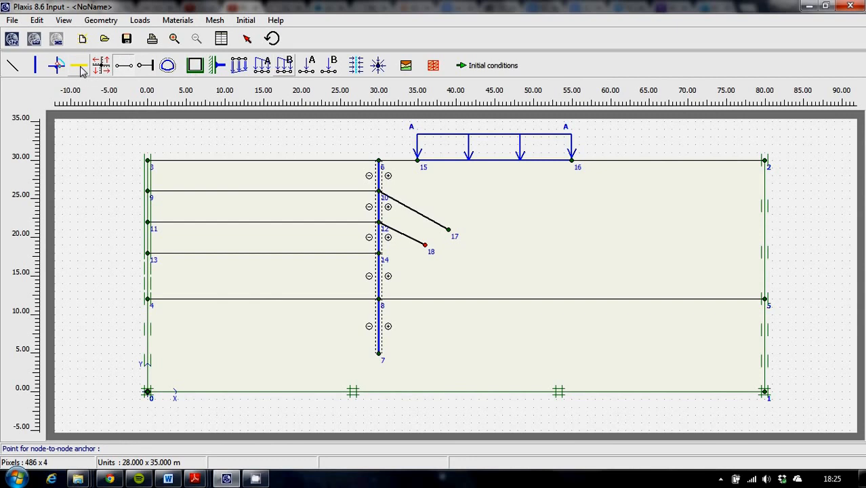
Step: Extend the anchors with geogrid grout bodies from (39, 21) to (42, 19) and from (36, 19) to (39, 17)
left_click(80, 68)
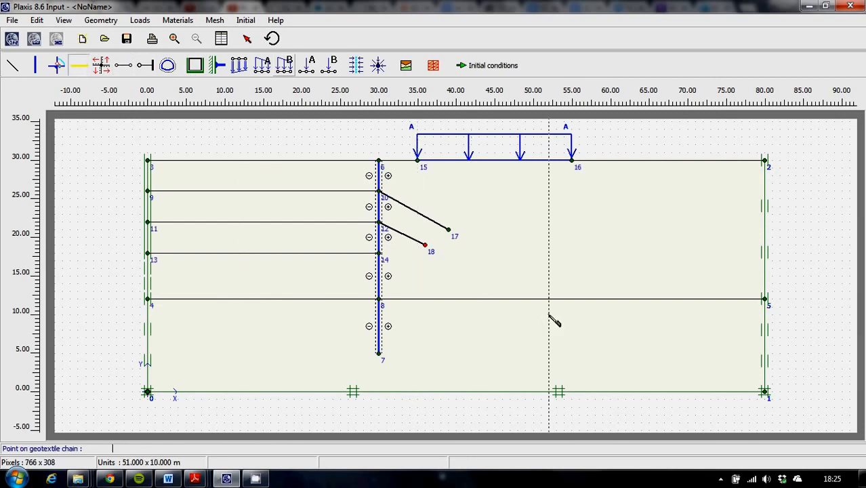
left_click(448, 229)
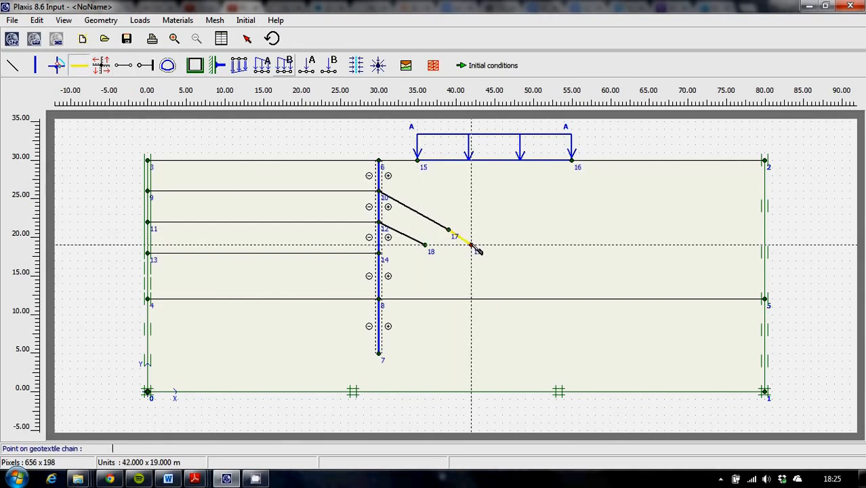
left_click(472, 244)
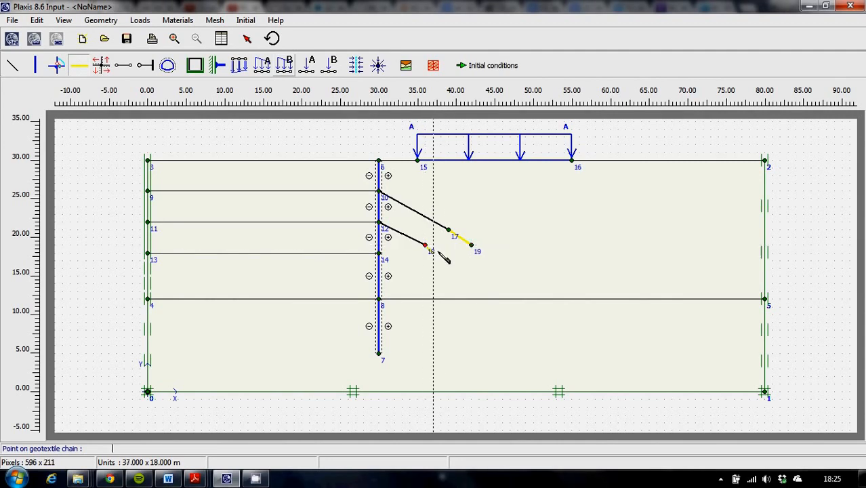
left_click(448, 260)
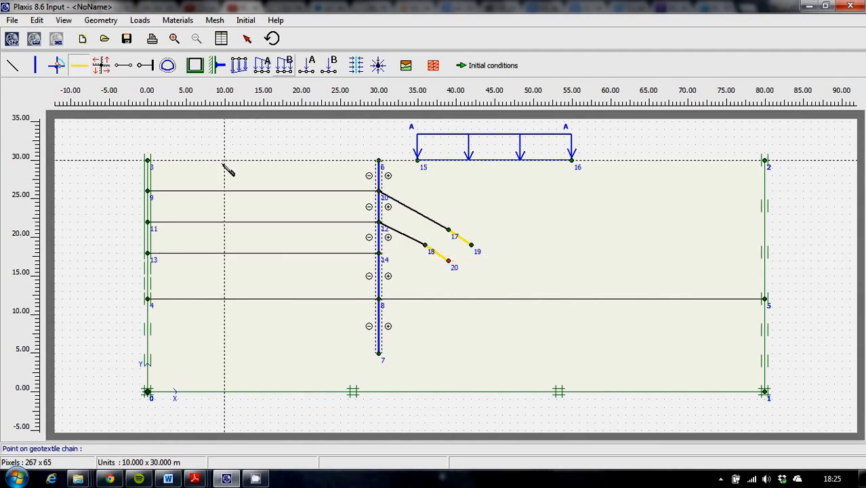
Step: Copy the Lesson 2 - Clay and Lesson 2 - Sand soil material sets from the global database into the project database
left_click(169, 25)
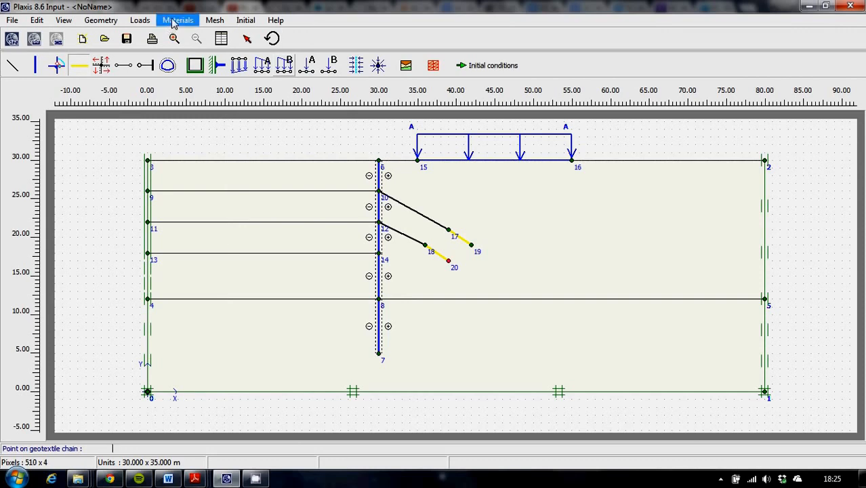
left_click(174, 23)
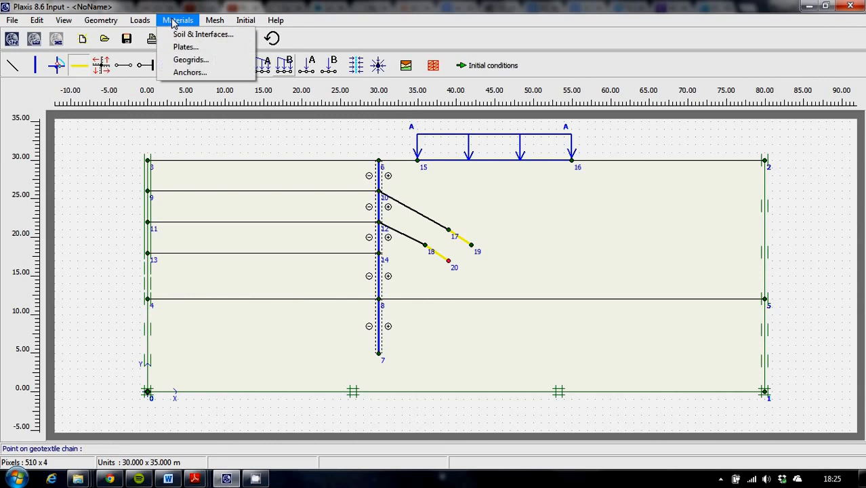
left_click(206, 35)
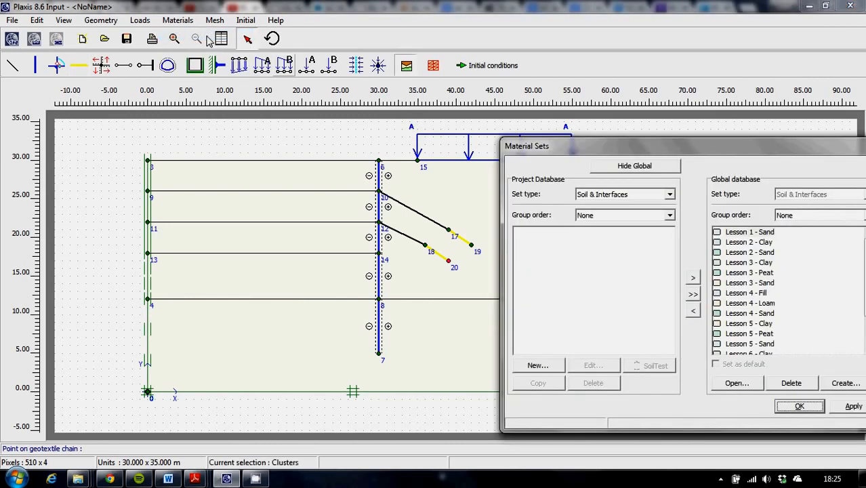
left_click_drag(742, 159, 730, 139)
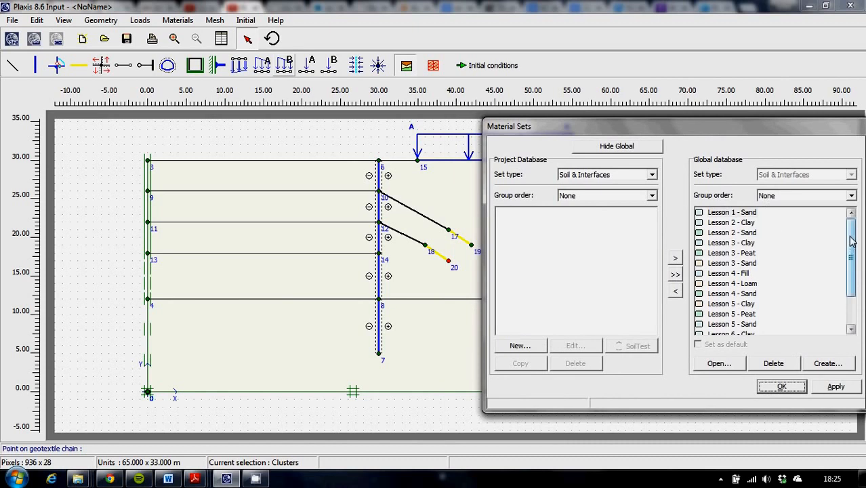
mouse_move(852, 241)
left_mouse_down()
mouse_move(852, 285)
mouse_move(853, 237)
left_mouse_up()
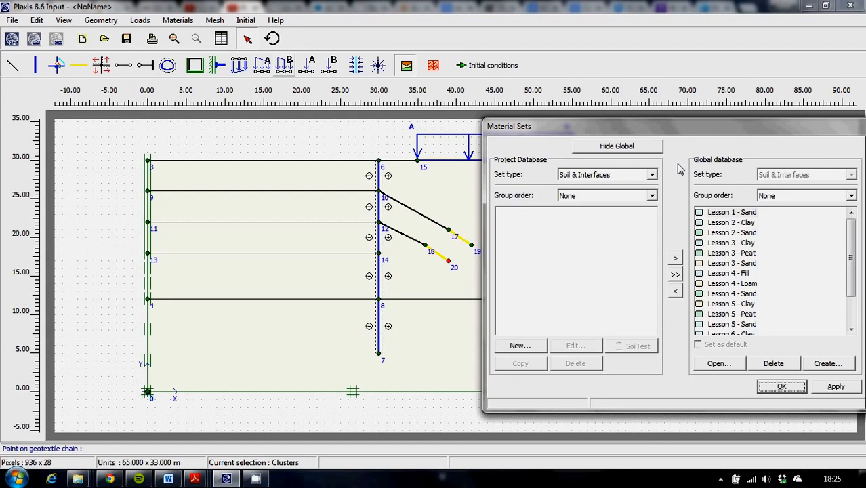
left_click(750, 224)
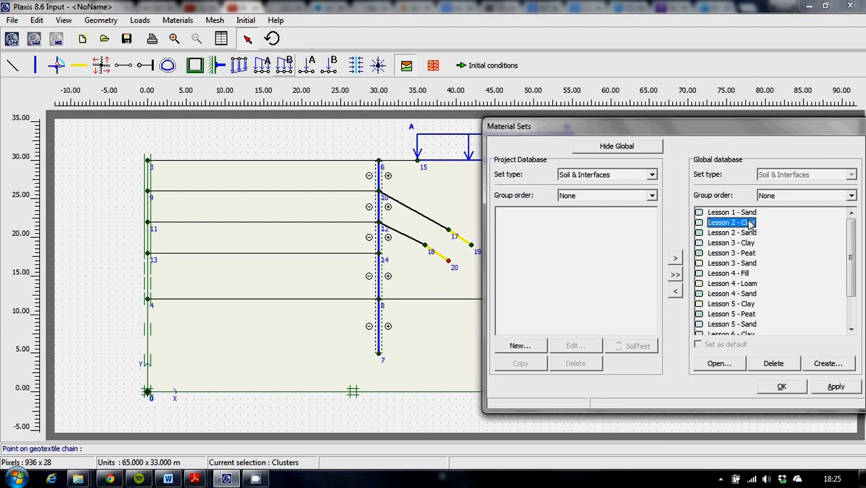
left_click(675, 291)
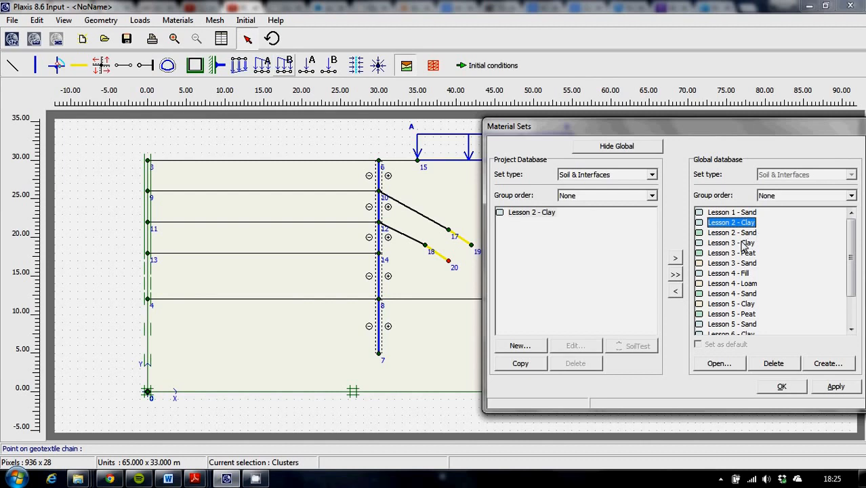
left_click(735, 234)
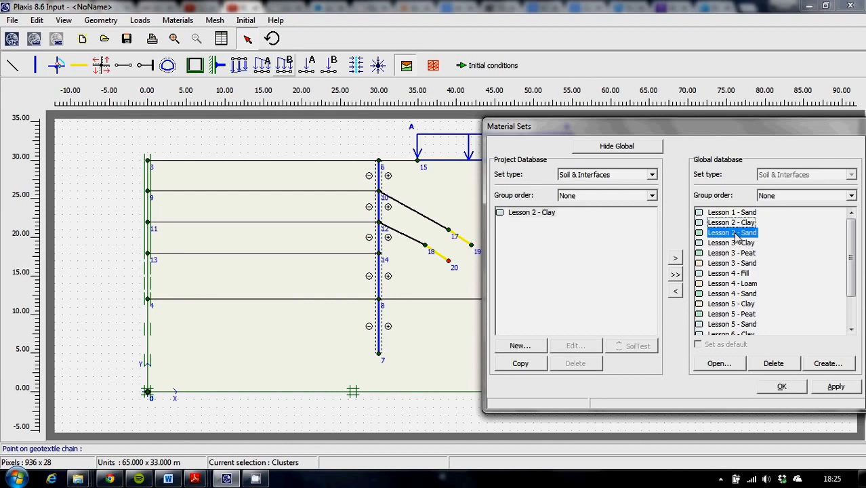
left_click(676, 292)
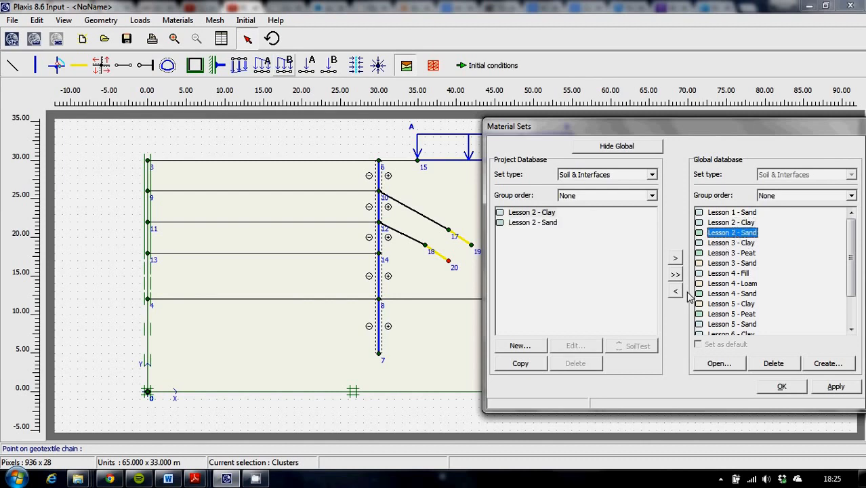
Step: Change the display colour of the Lesson 2 - Clay material set to a strong red
double_click(499, 214)
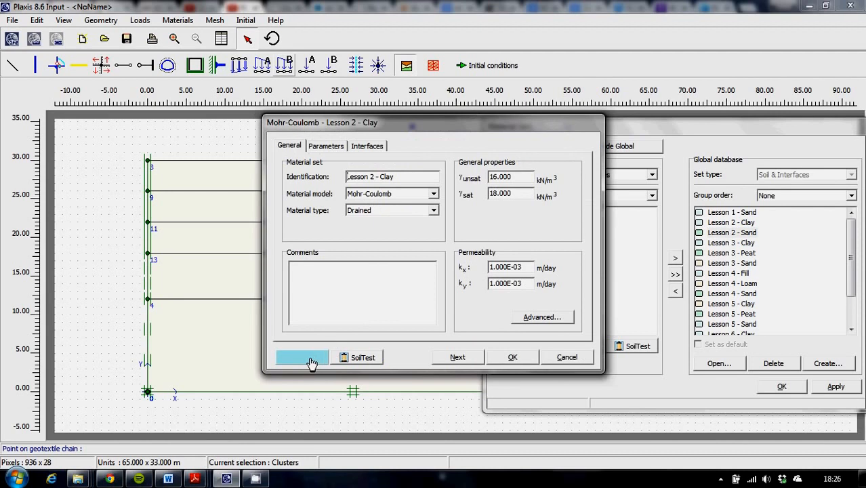
left_click(311, 358)
left_click(396, 271)
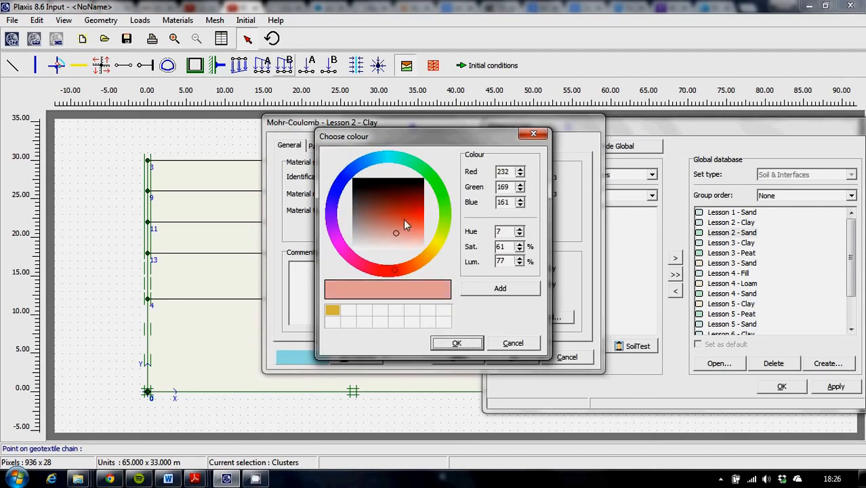
left_click(409, 216)
left_click(457, 342)
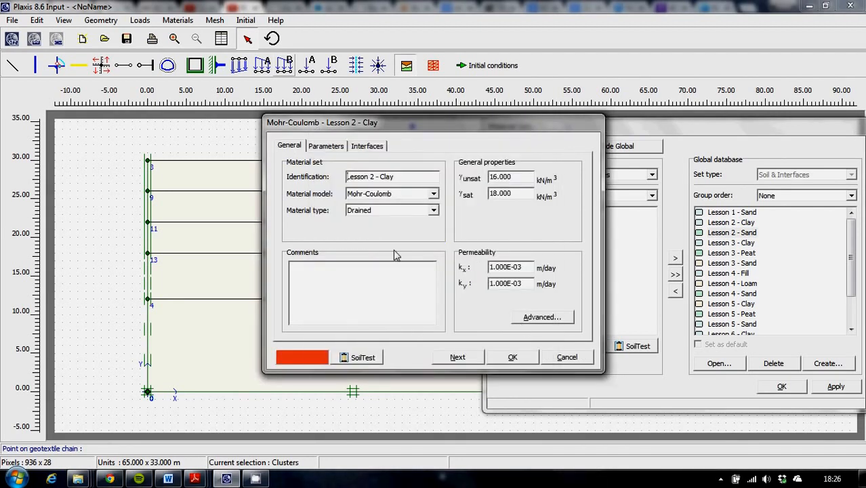
left_click(505, 361)
Step: Change the Lesson 2 - Sand display colour to a sandy yellow (RGB 234, 214, 134) and add it to the custom colours
double_click(502, 223)
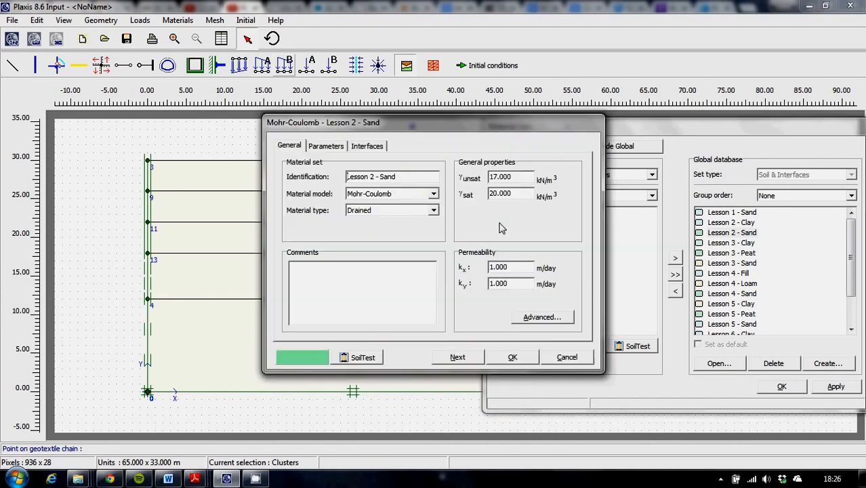
left_click(317, 357)
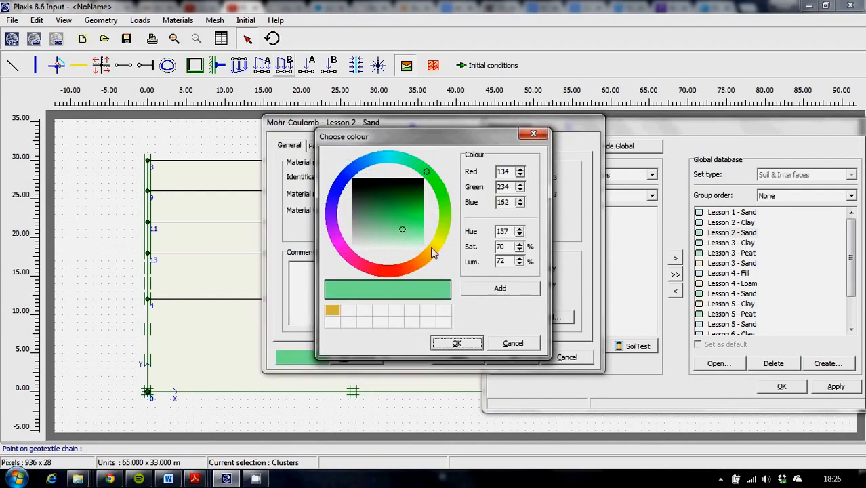
left_click(430, 253)
left_click(515, 291)
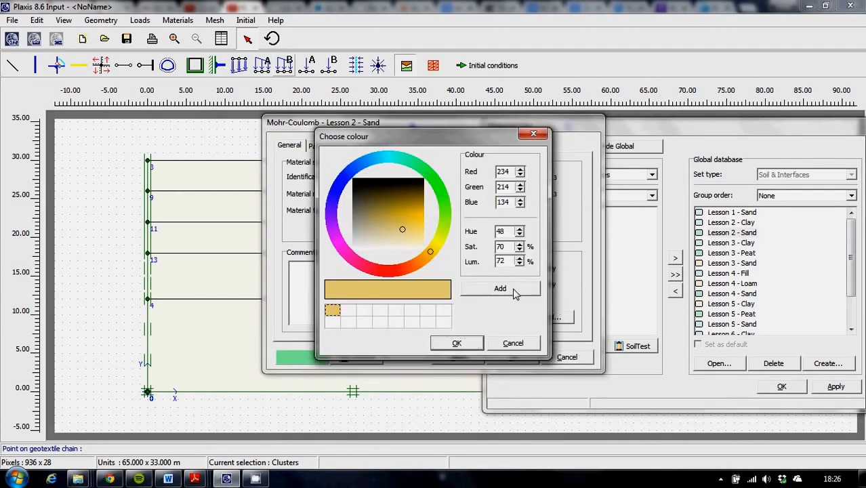
left_click(457, 343)
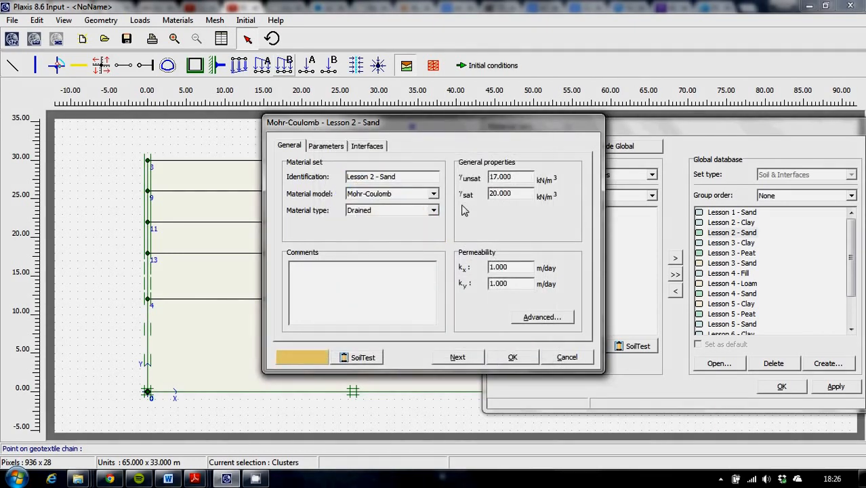
left_click(512, 357)
Step: Assign Lesson 2 - Clay to all soil clusters above y = 12 and Lesson 2 - Sand to the bottom layer
left_click_drag(531, 216, 436, 203)
left_click_drag(532, 213, 300, 241)
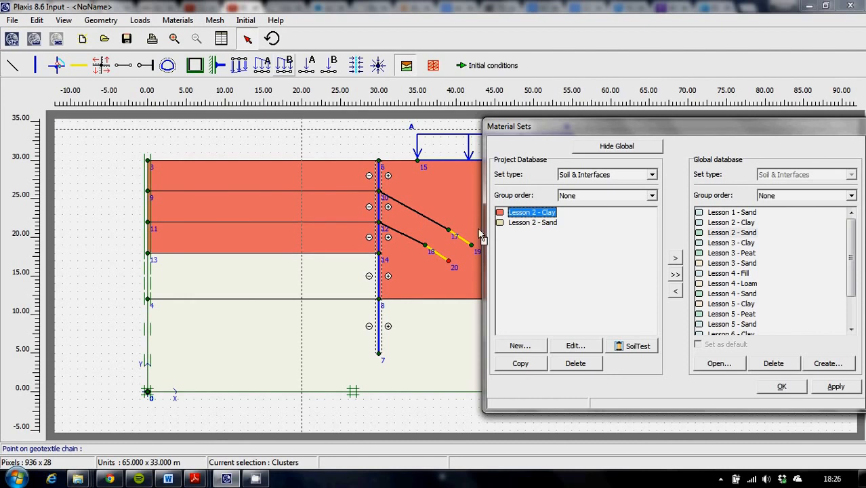
left_click_drag(519, 217, 291, 276)
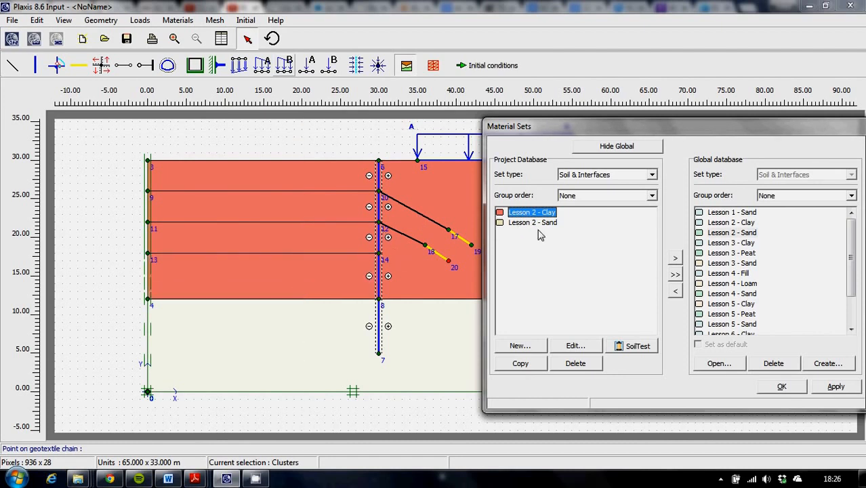
left_click_drag(530, 224, 288, 342)
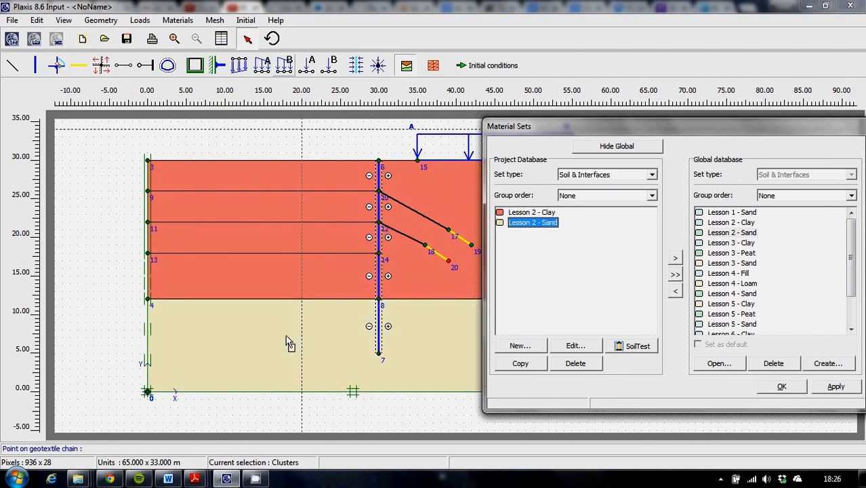
Step: Set the Lesson 2 - Sand material set's display colour to a deeper yellow (RGB 233, 201, 73)
double_click(502, 229)
left_click(319, 358)
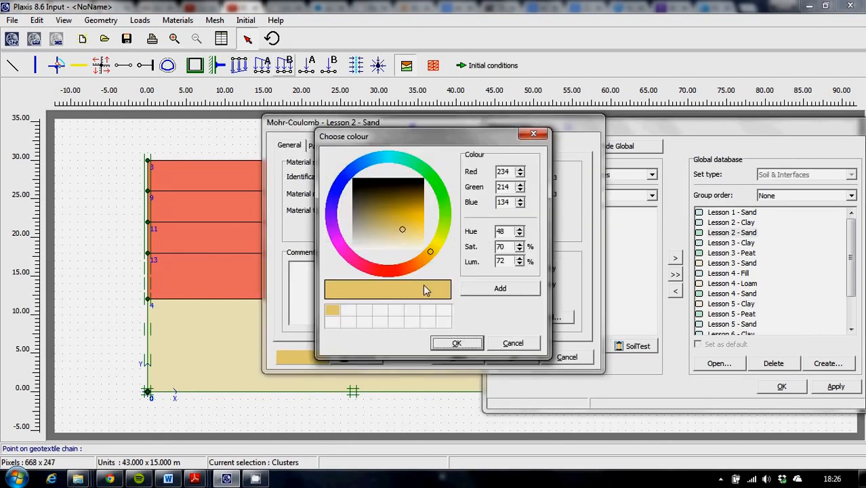
left_click(407, 220)
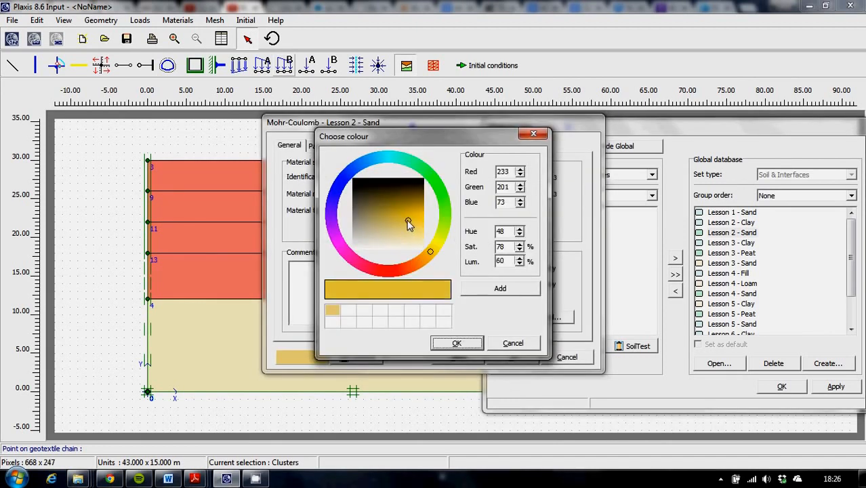
left_click(459, 343)
left_click(519, 357)
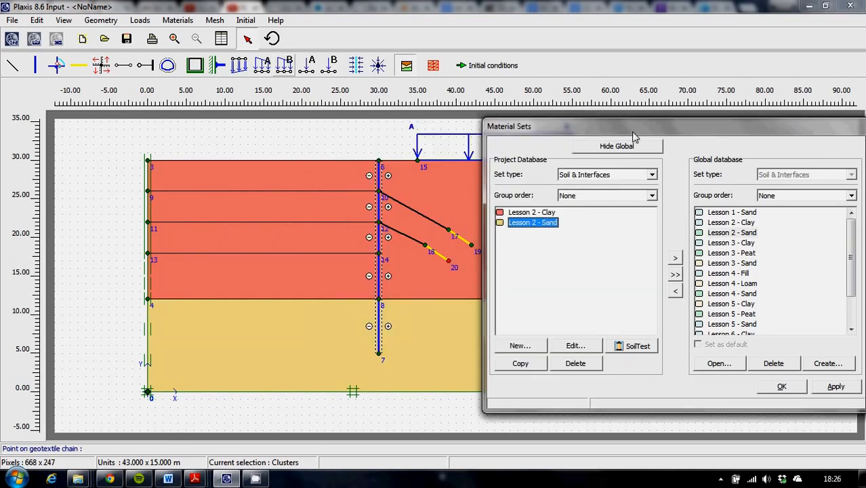
Step: Copy the Lesson 4 - Diaphragm wall plate set into the project database and assign it to the vertical wall
mouse_move(662, 129)
left_mouse_down()
mouse_move(495, 284)
mouse_move(644, 181)
mouse_move(676, 134)
mouse_move(670, 125)
left_mouse_up()
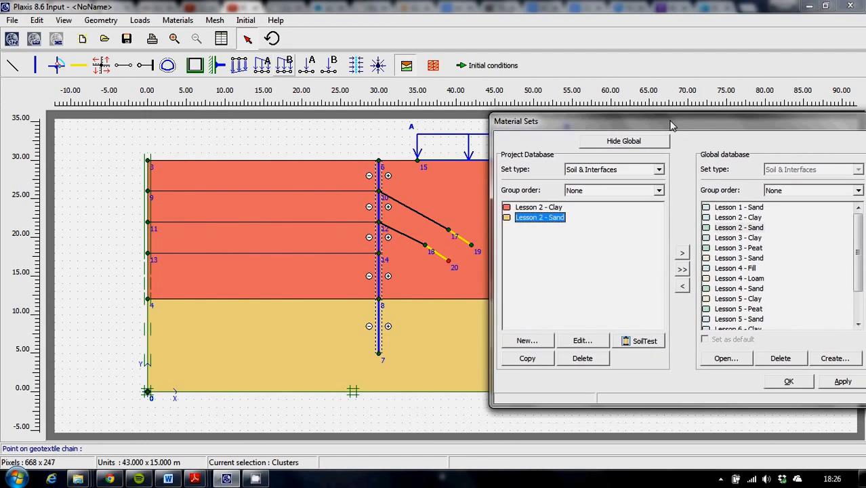
left_click(659, 172)
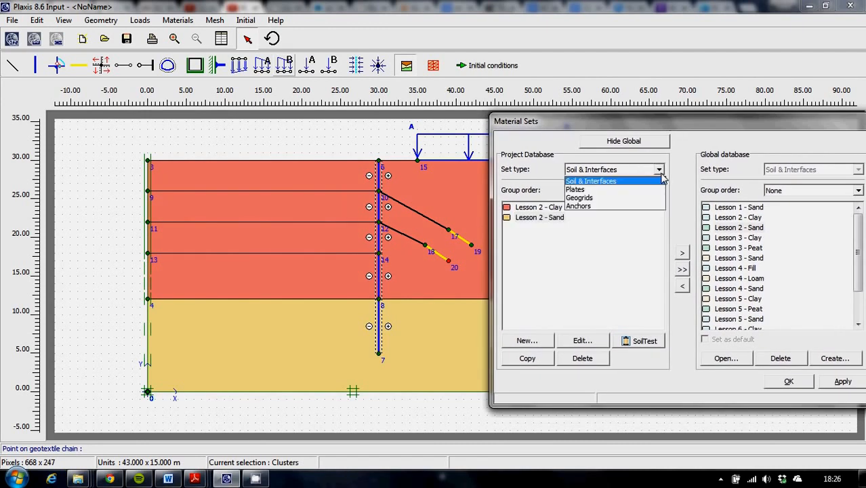
left_click(596, 193)
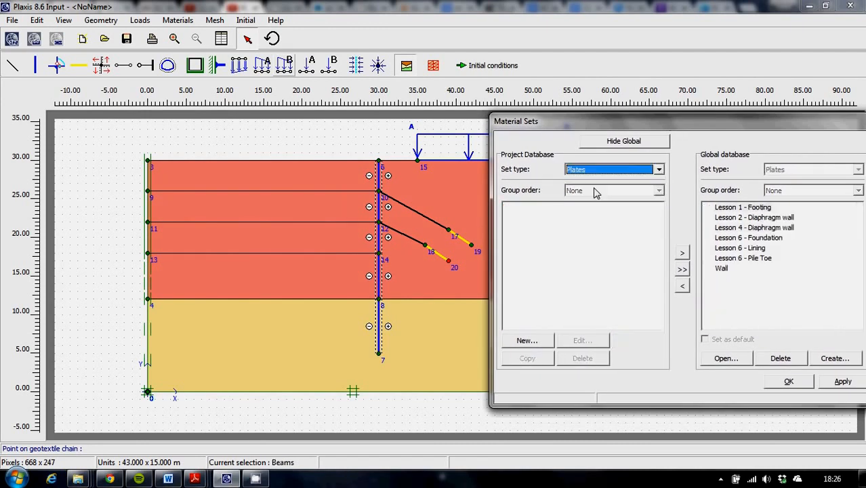
left_click(749, 229)
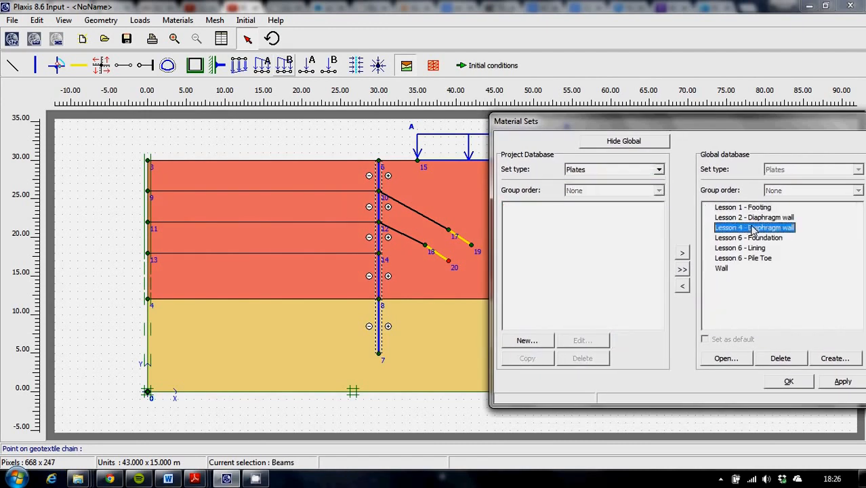
left_click(682, 288)
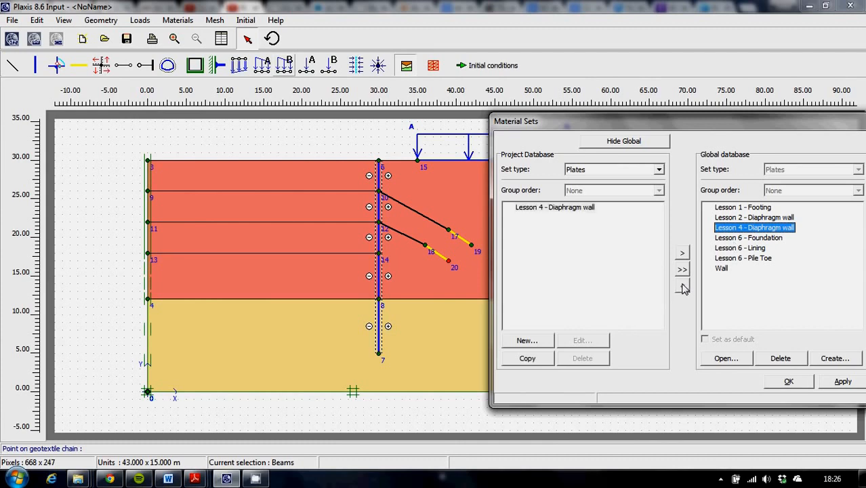
left_click(572, 209)
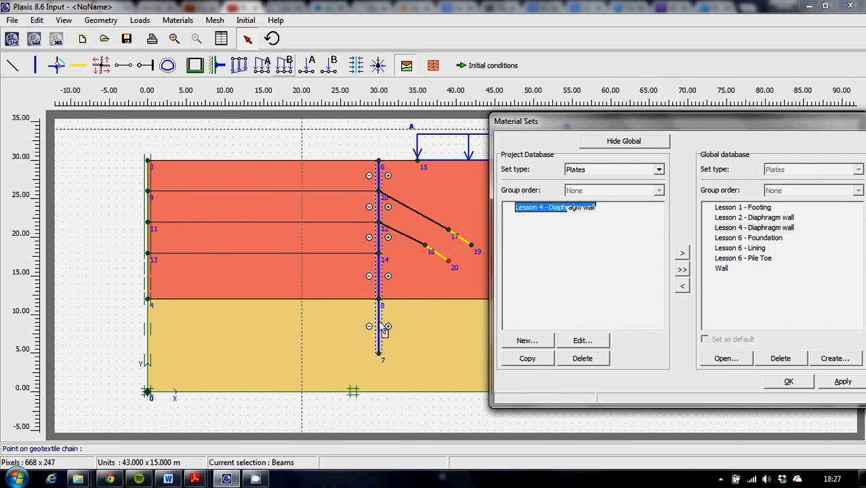
left_click_drag(380, 328, 380, 335)
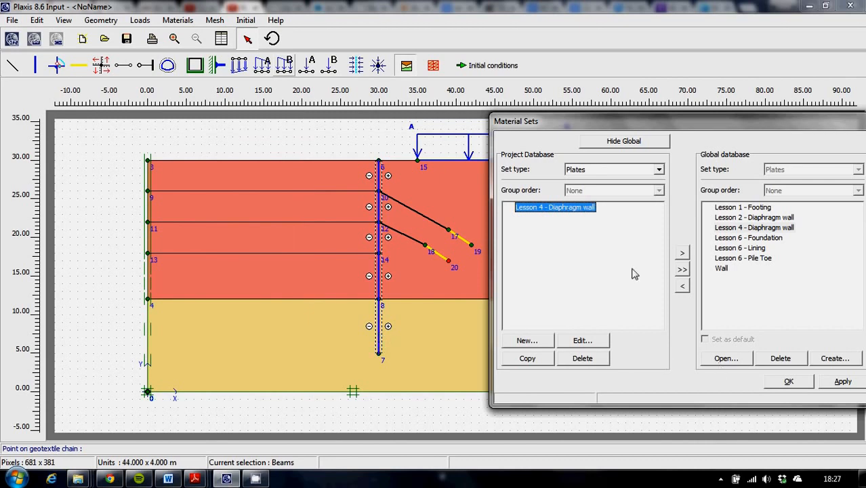
Step: Copy the Lesson 4 - Anchor rod set from the global database into the project's anchor sets
left_click(659, 171)
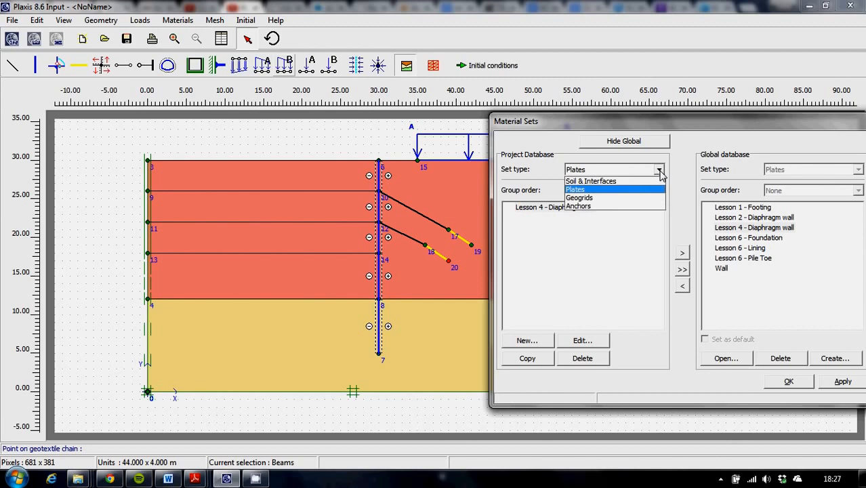
left_click(608, 207)
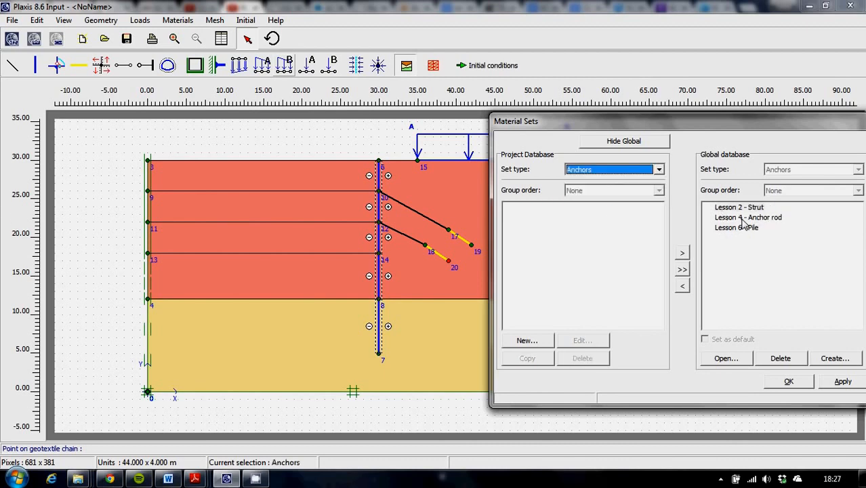
left_click(739, 218)
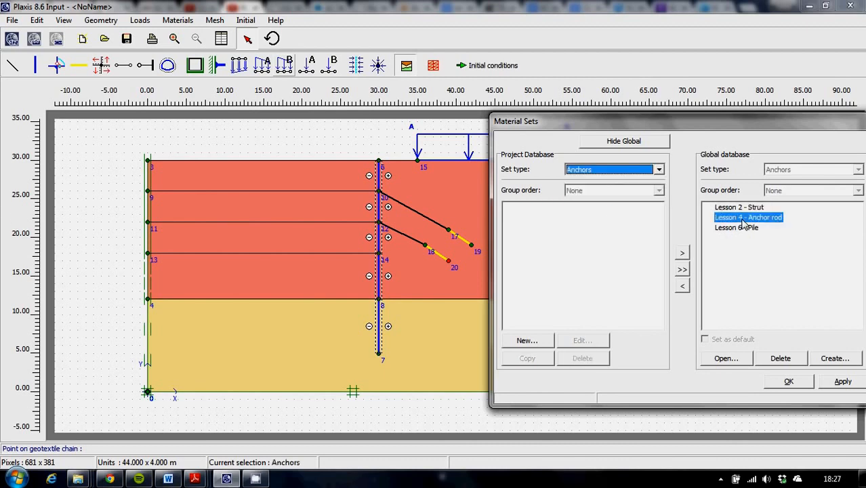
left_click(682, 287)
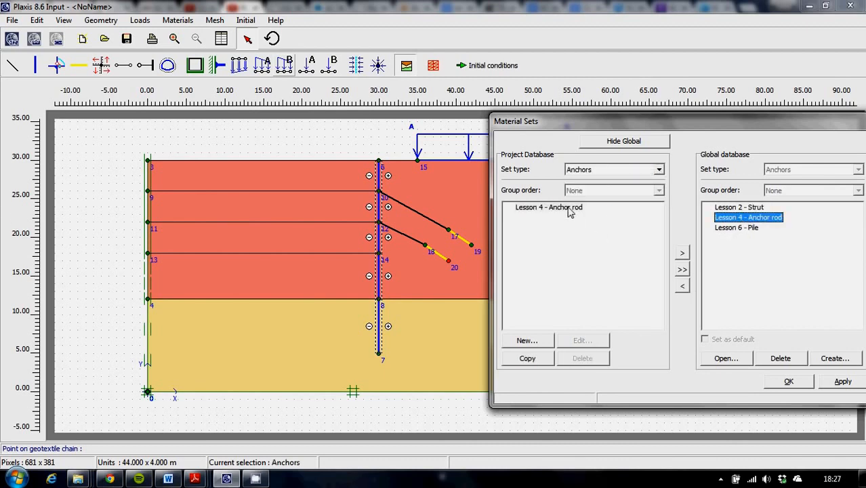
Step: Try to assign Lesson 4 - Anchor rod to the upper anchor and undo the stray point placed beside it
left_click_drag(569, 212, 419, 214)
left_click_drag(420, 213, 610, 243)
left_click_drag(550, 213, 425, 215)
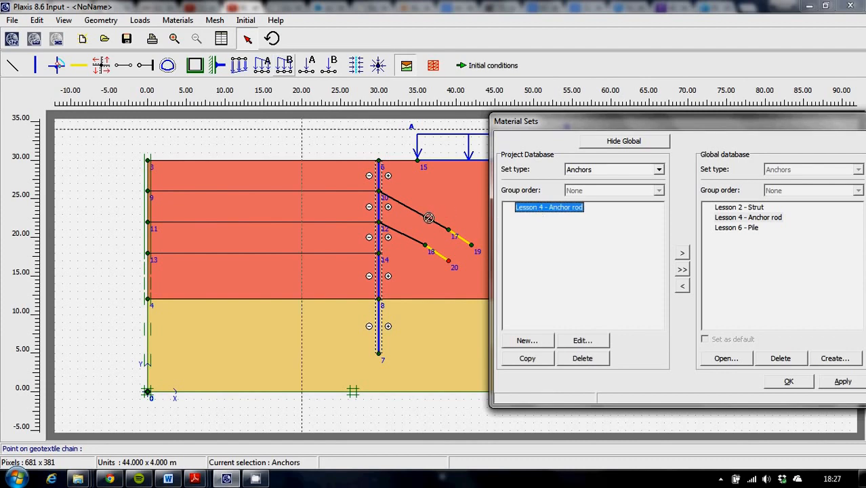
left_click_drag(427, 217, 428, 218)
left_click(427, 217)
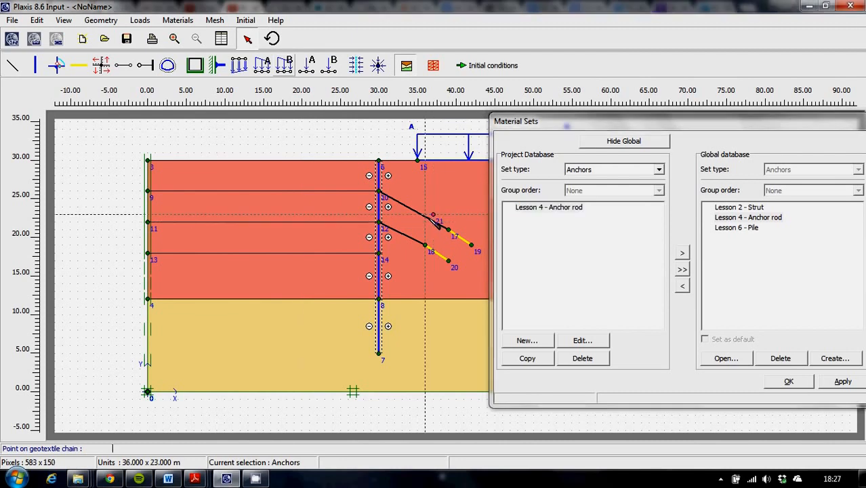
key("ctrl+z")
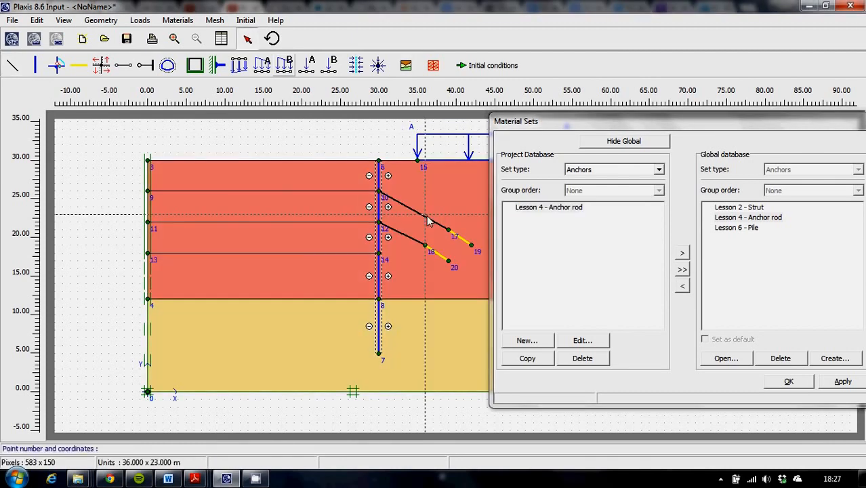
Step: Assign the Lesson 4 - Anchor rod material set to the upper and lower anchor rods behind the wall
left_click(425, 220)
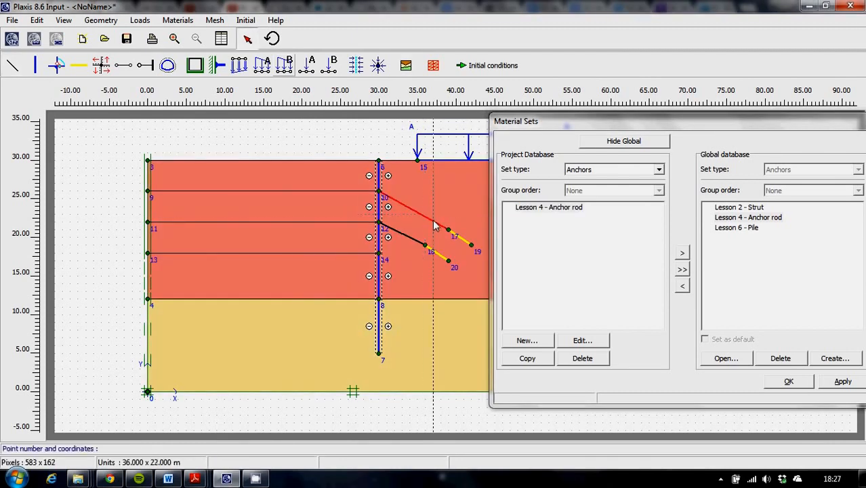
left_click(557, 210)
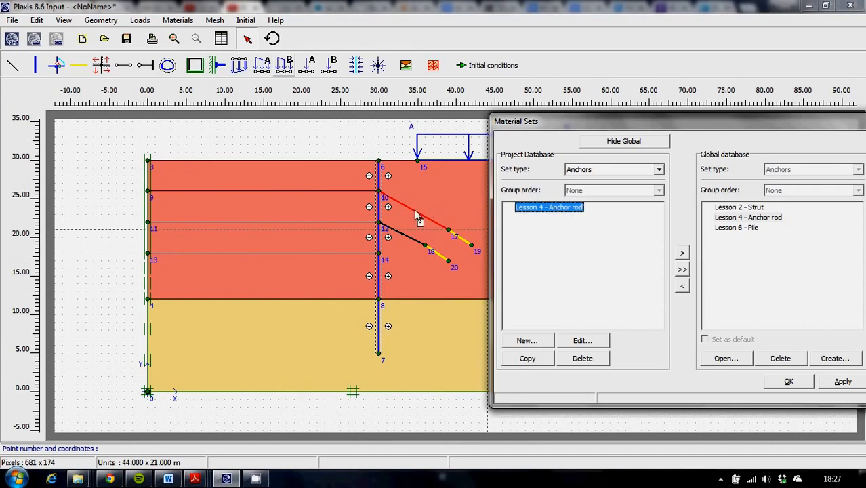
left_click_drag(416, 210, 418, 212)
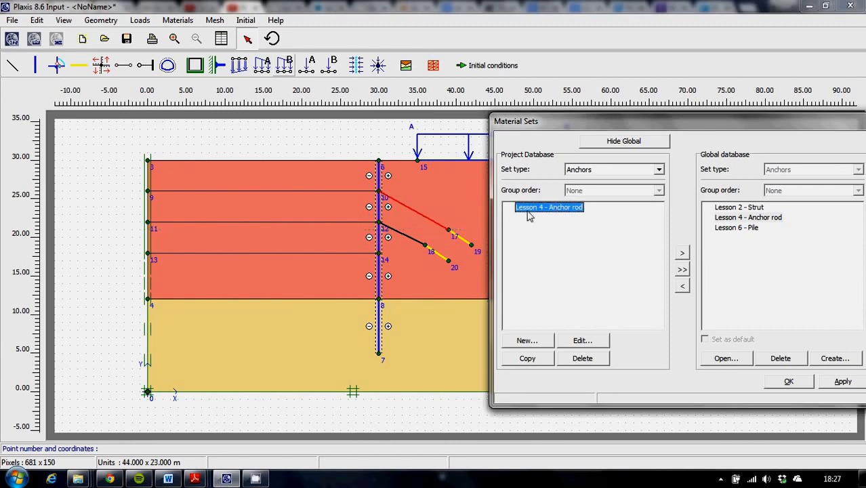
left_click_drag(543, 213, 409, 245)
left_click_drag(736, 126, 465, 353)
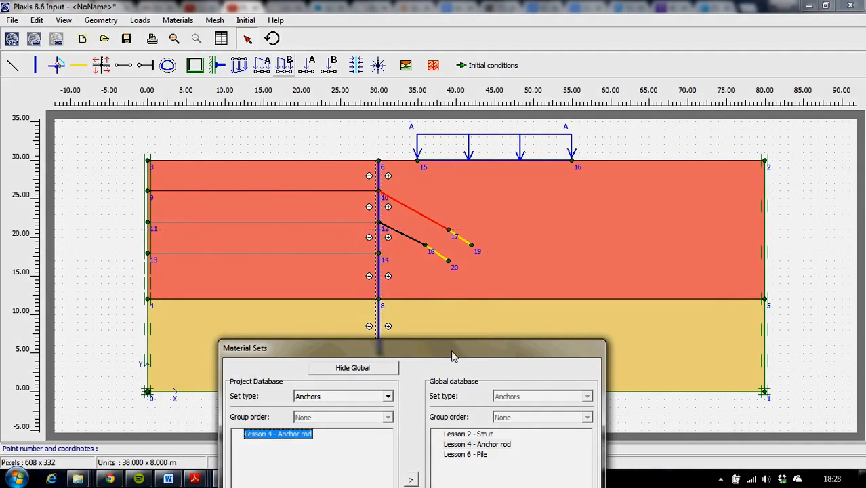
left_click_drag(452, 357, 643, 138)
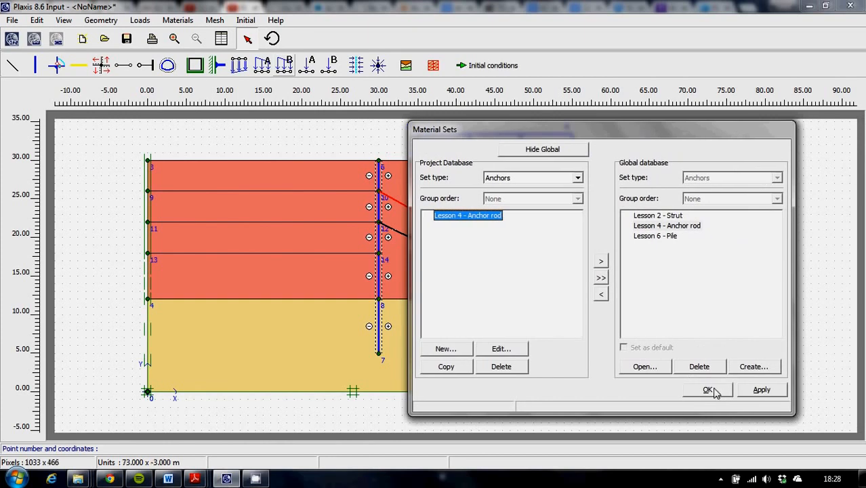
Step: Copy the Lesson 4 - Grout body geogrid set from the global database into the project database
left_click(578, 178)
left_click(498, 208)
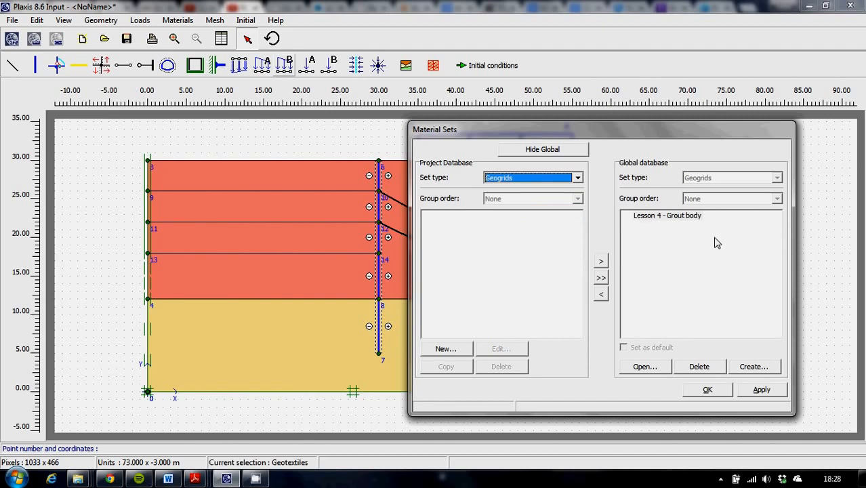
left_click(647, 218)
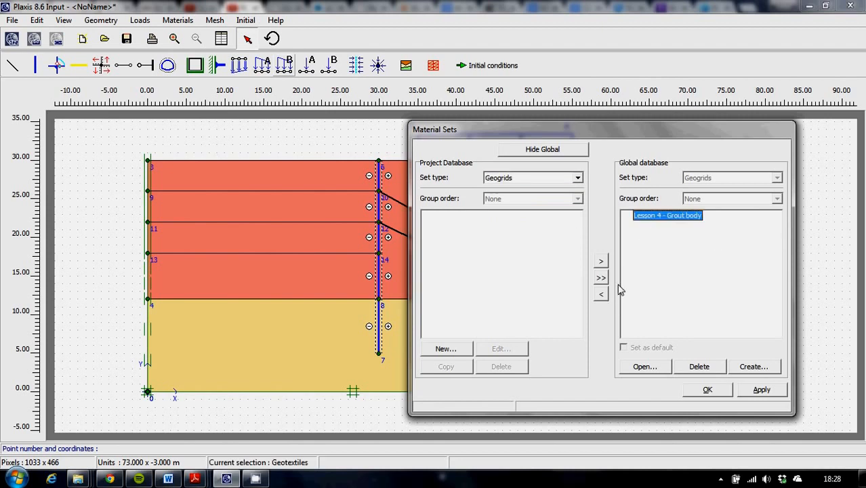
left_click(601, 293)
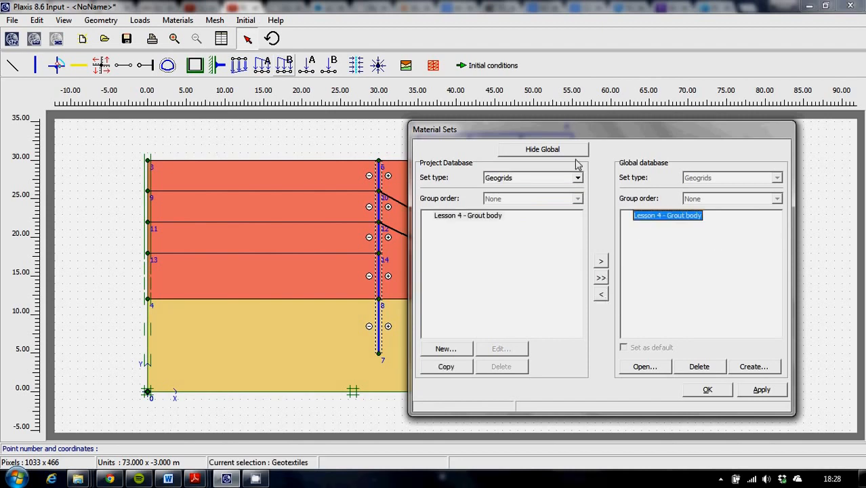
Step: Assign Lesson 4 - Grout body to both yellow grout bodies at the anchor ends, and apply the material assignments
left_click_drag(563, 130, 300, 278)
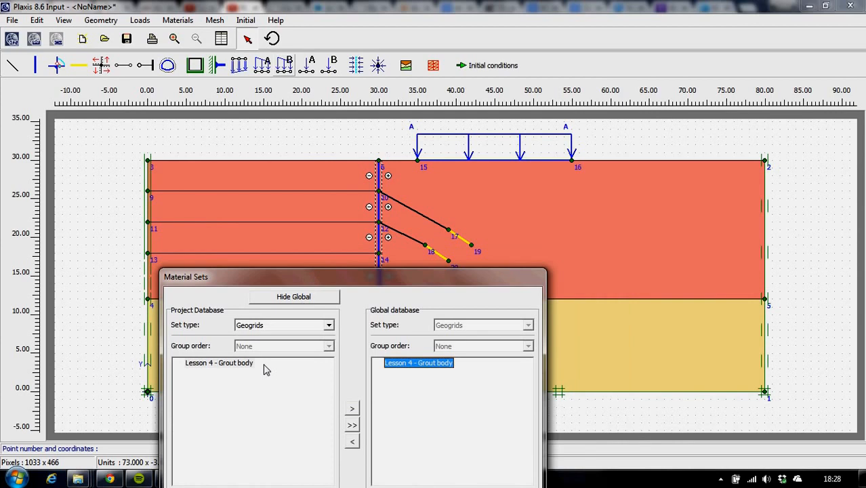
left_click(241, 364)
left_click_drag(421, 253, 439, 256)
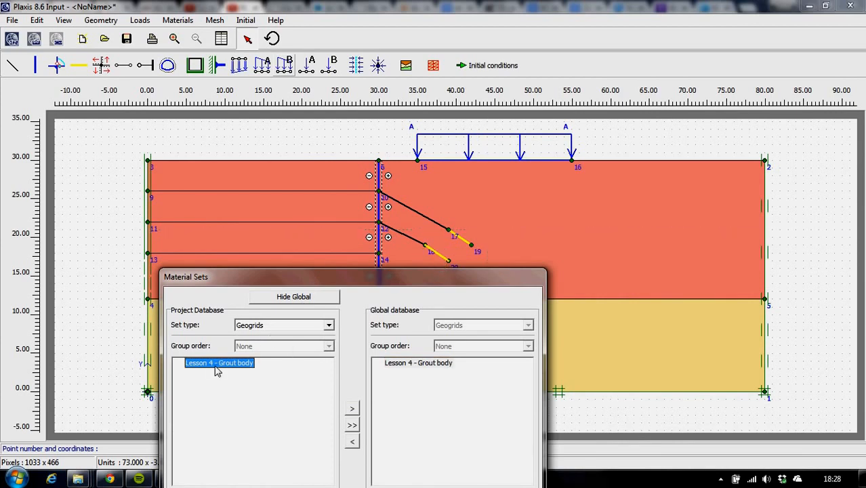
left_click_drag(216, 367, 463, 245)
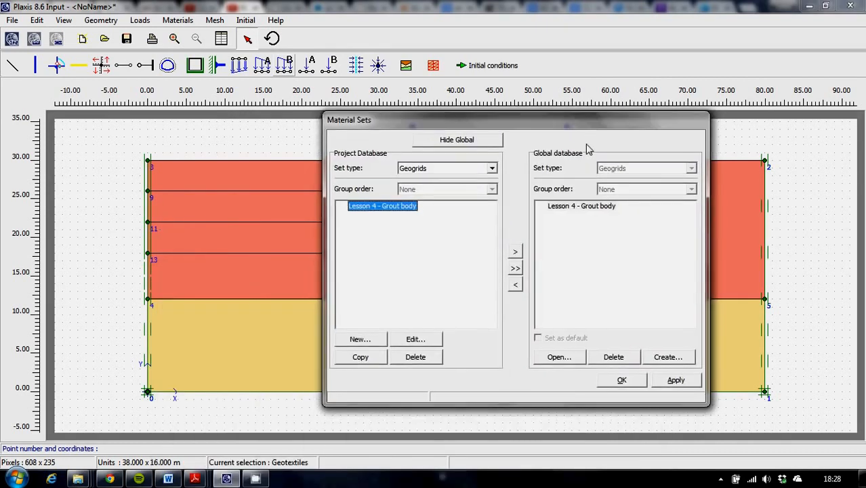
left_click(676, 383)
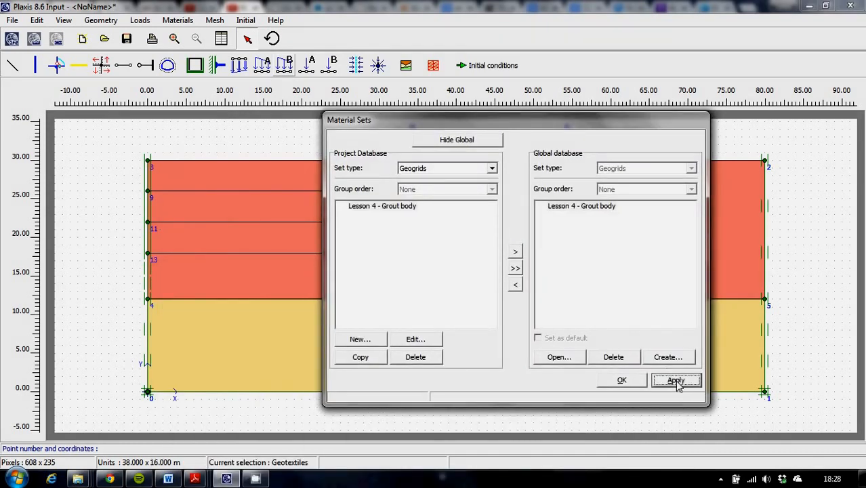
left_click(621, 381)
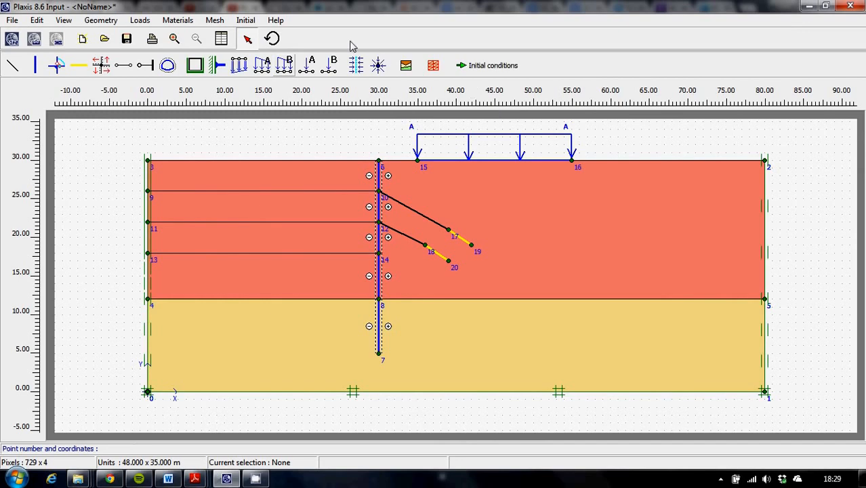
Step: Choose the global element distribution, generate the mesh, and view it full size before returning to the input model
left_click(215, 22)
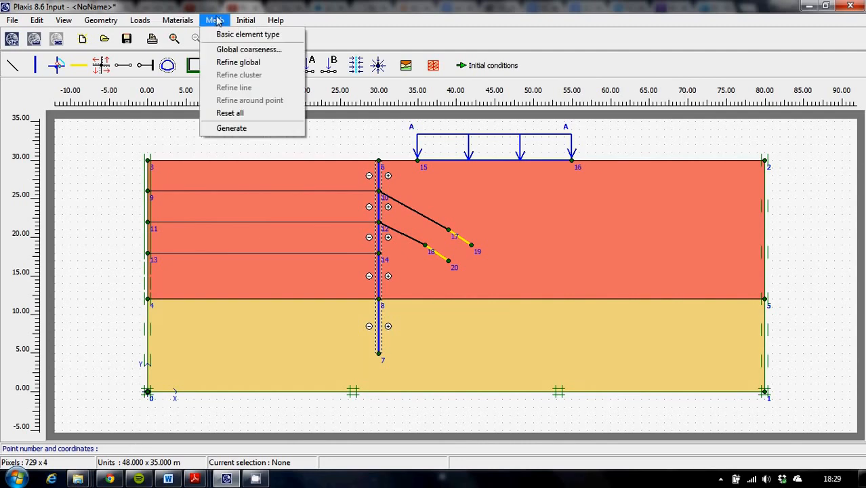
left_click(227, 50)
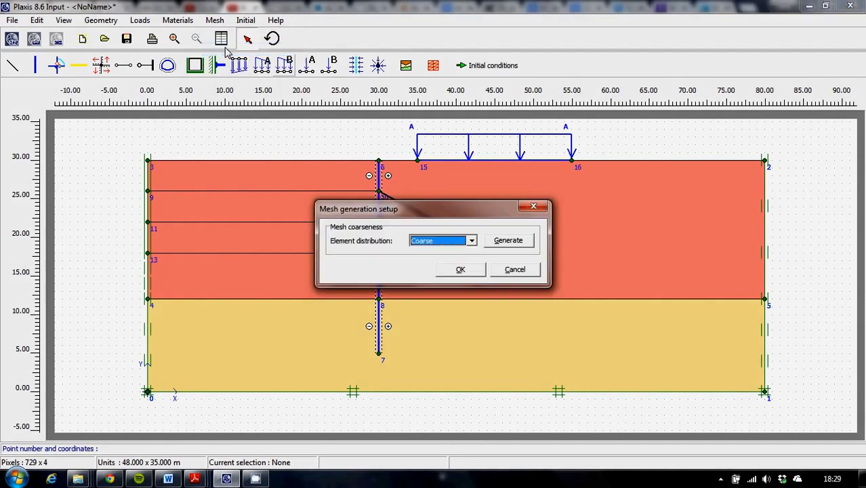
left_click(473, 241)
left_click(427, 269)
left_click(510, 241)
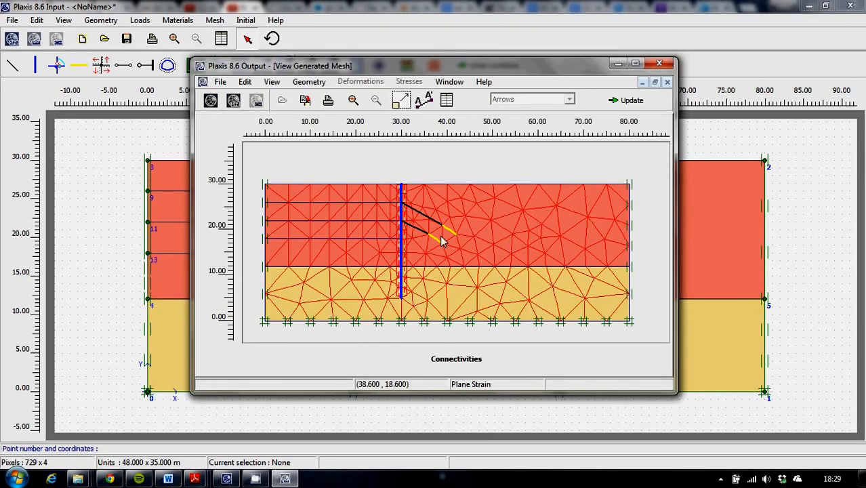
left_click(635, 63)
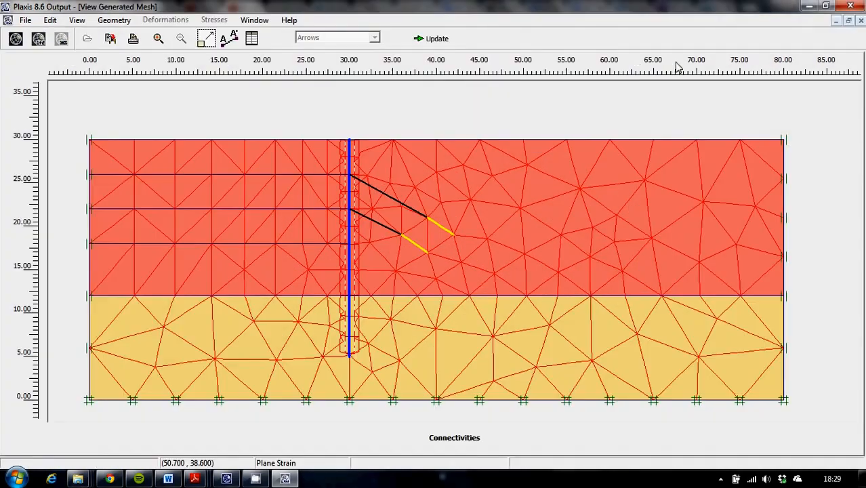
left_click(808, 8)
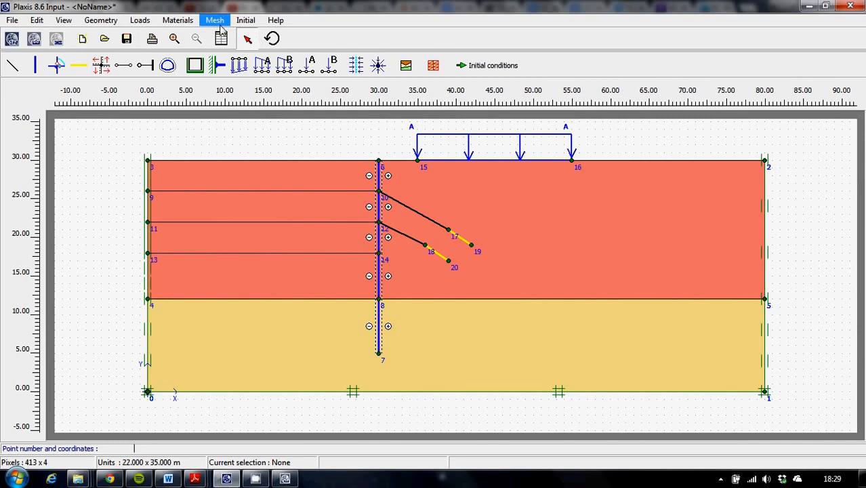
Step: Refine the mesh along the lower anchor's grout body line between points 18 and 20
left_click(437, 254)
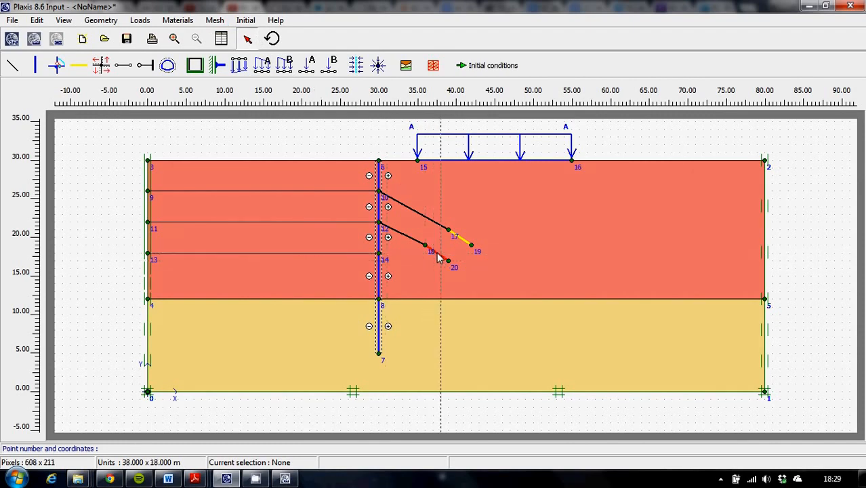
left_click(213, 21)
mouse_move(214, 20)
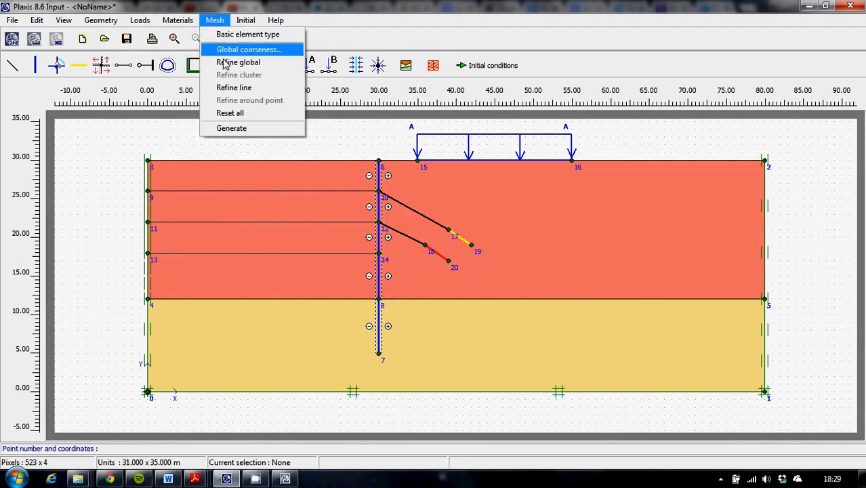
left_click(291, 128)
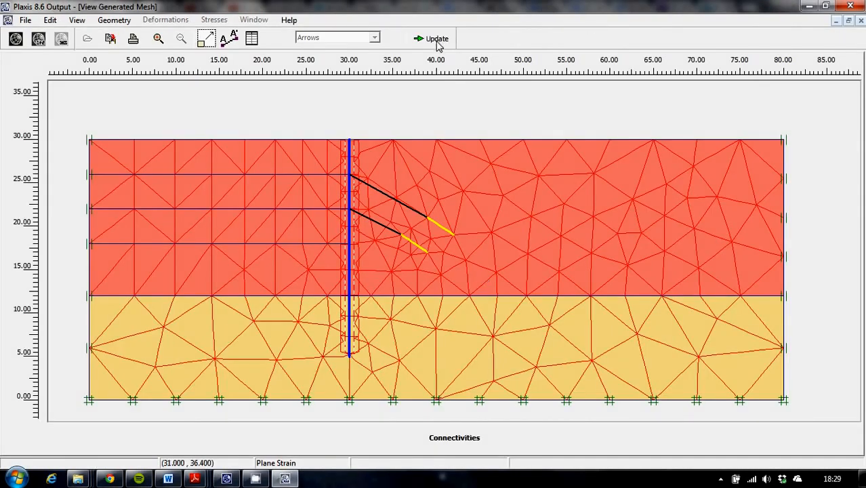
Step: Refine the mesh along the upper anchor's grout body line between points 17 and 19, and return to the input model
left_click(437, 39)
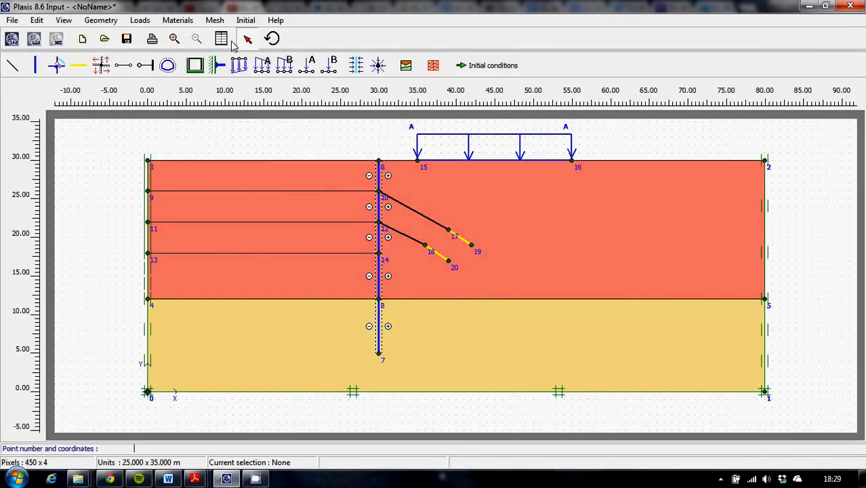
left_click(214, 21)
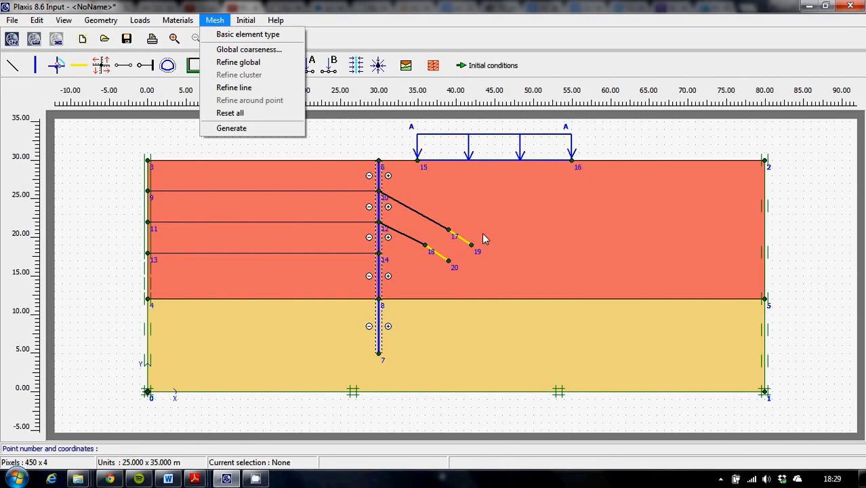
key("Escape")
left_click(459, 240)
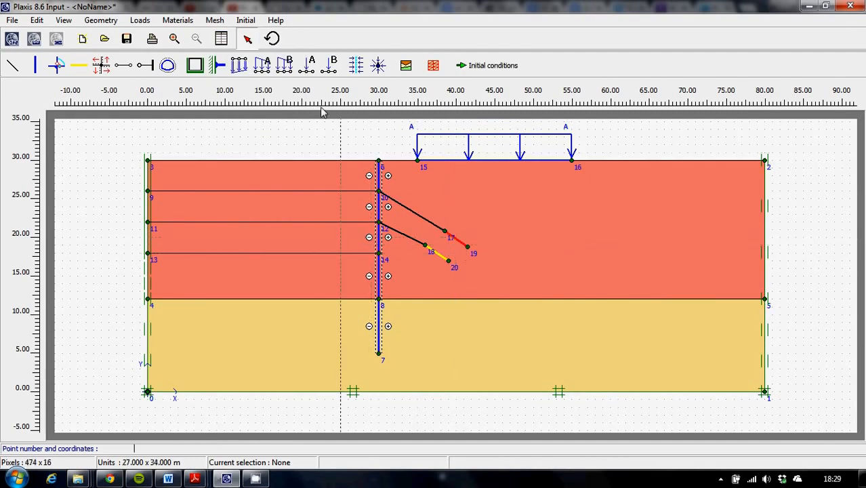
left_click(215, 20)
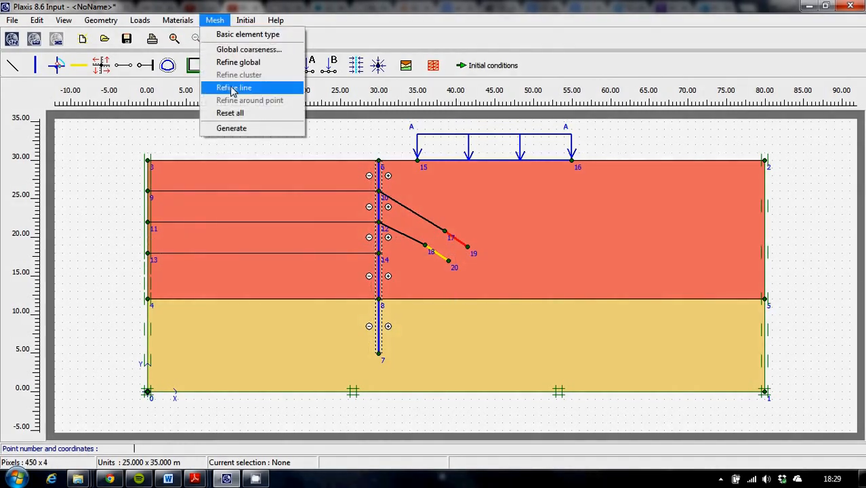
left_click(284, 128)
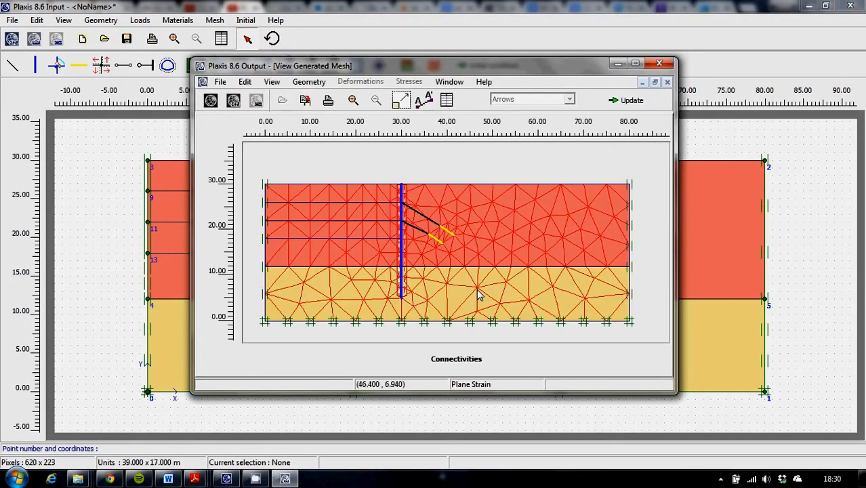
left_click(637, 101)
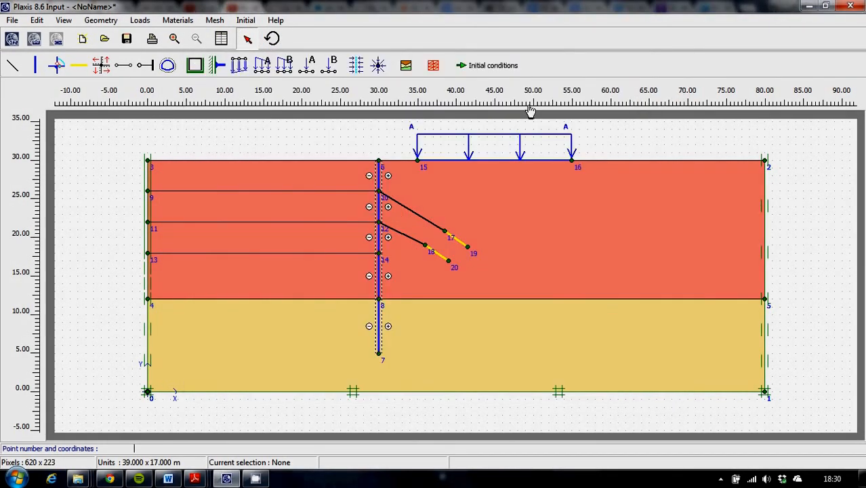
Step: Generate the mesh again with the Medium global element distribution, view it, and return to the input model
left_click(216, 20)
left_click(238, 53)
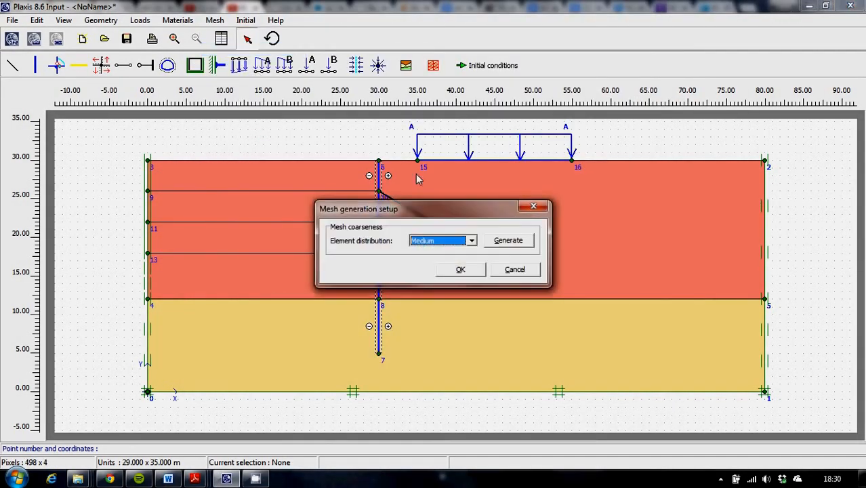
left_click(508, 241)
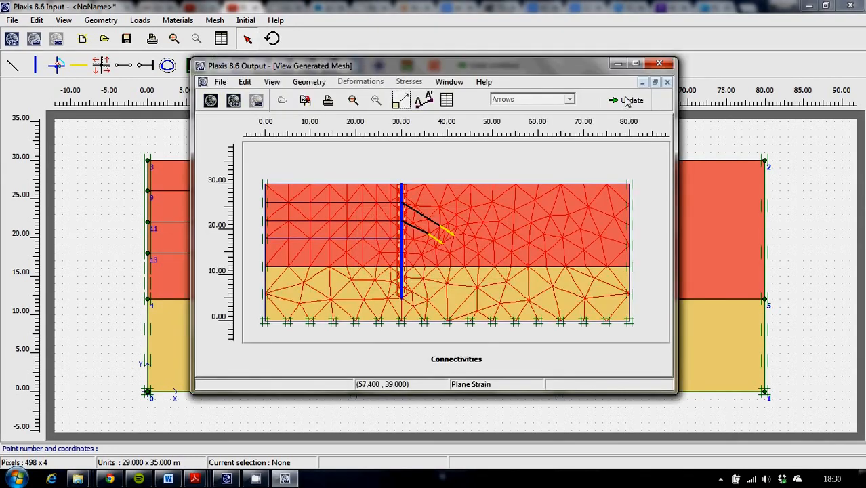
left_click(627, 101)
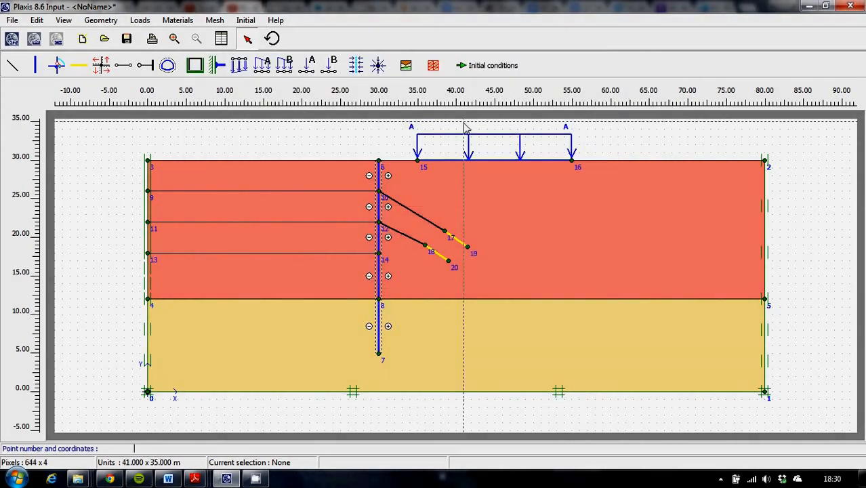
left_click(431, 67)
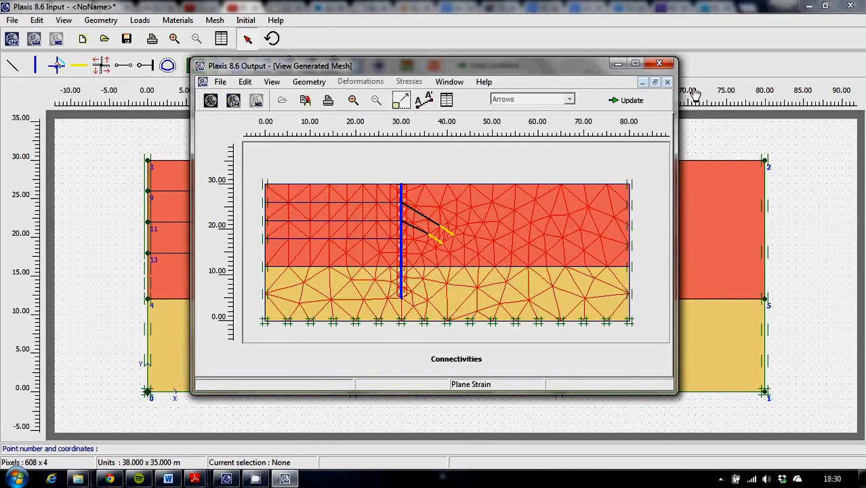
left_click(665, 64)
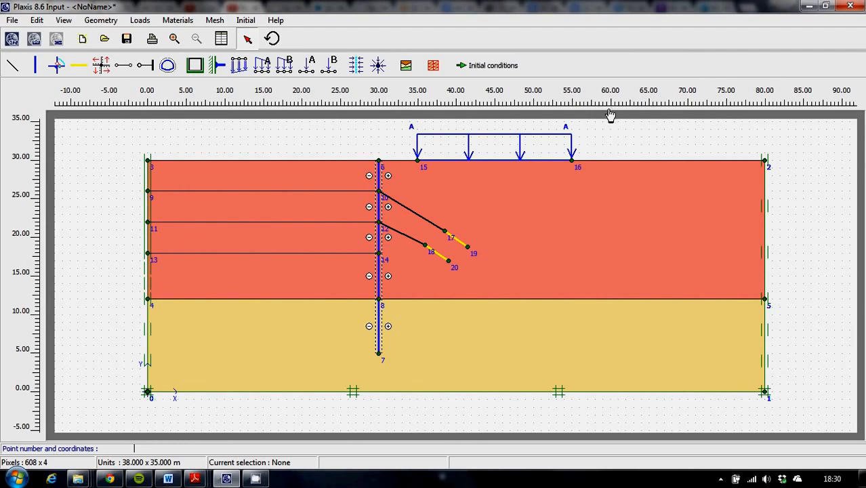
Step: Enter the initial conditions with a water weight of 10 kN/m³ and draw the general phreatic level from (0, 26) to (80, 26)
left_click(476, 68)
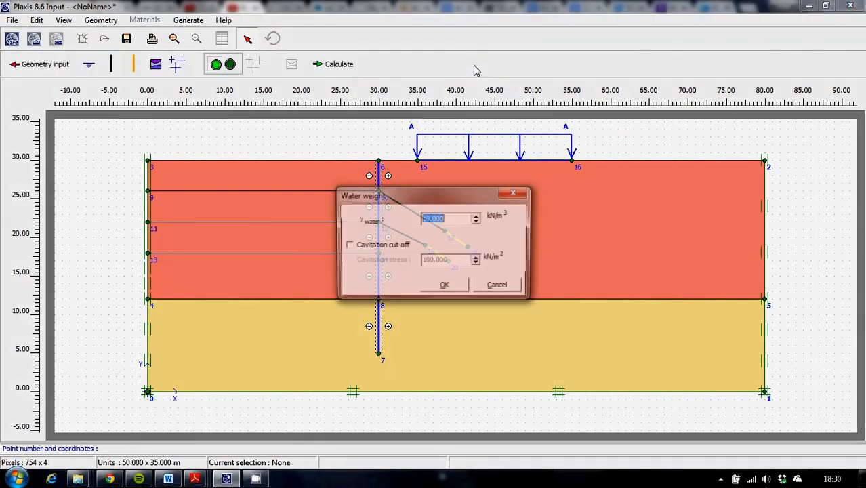
left_click(445, 287)
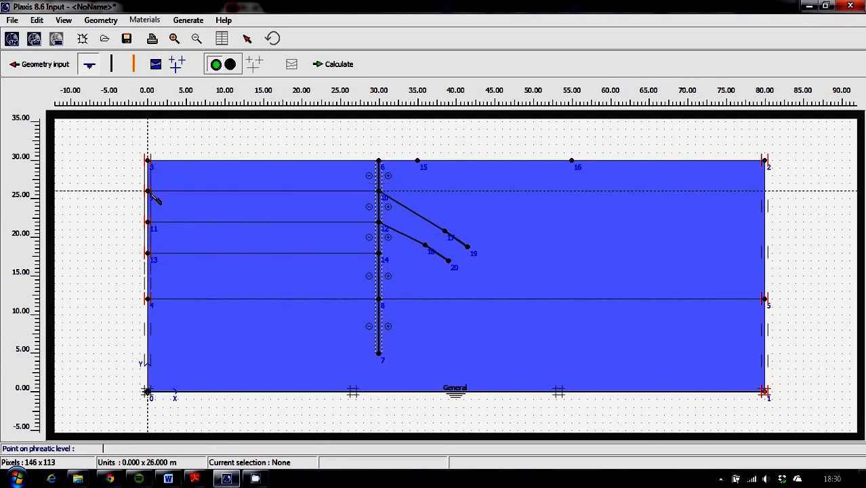
left_click(153, 193)
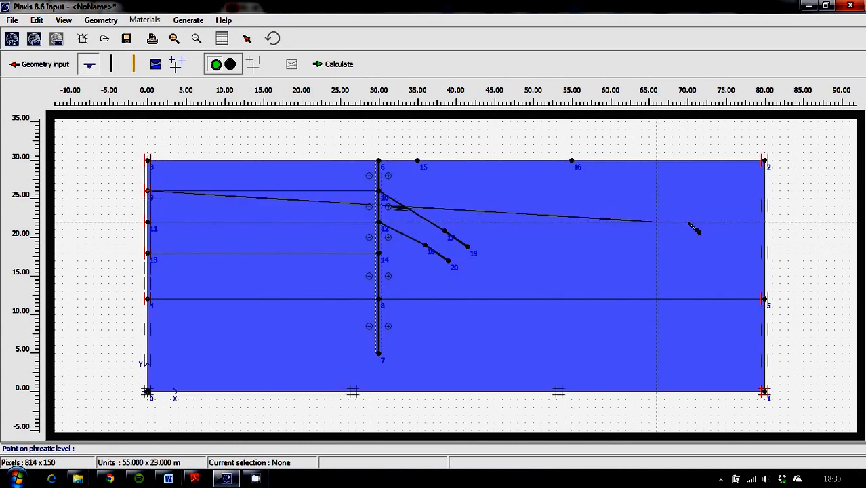
left_click(766, 192)
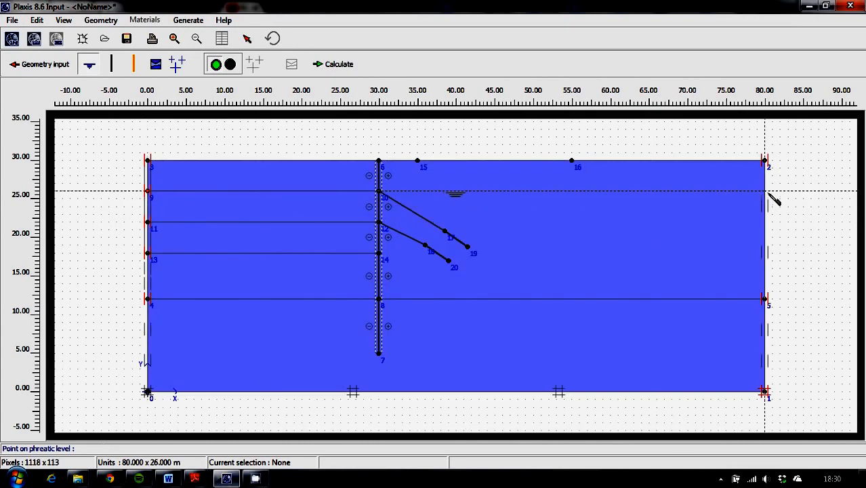
right_click(765, 191)
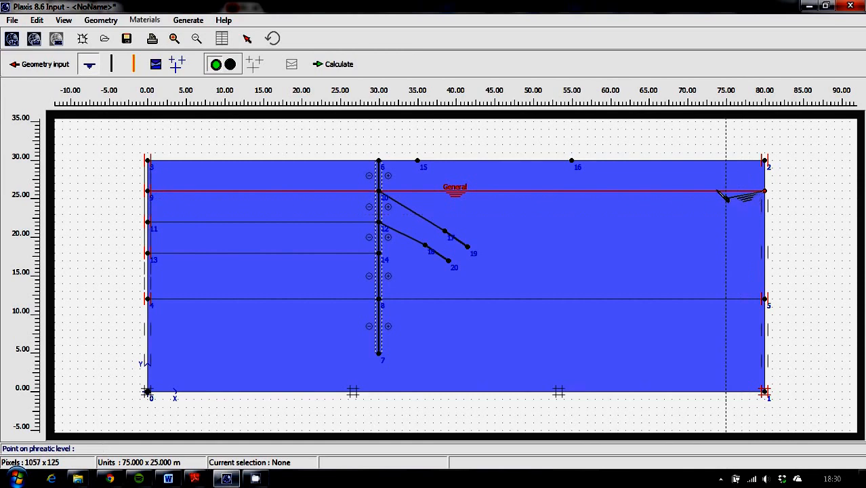
Step: Generate the water pressures by phreatic level, view the active pore pressures, and return to the initial conditions
left_click(175, 65)
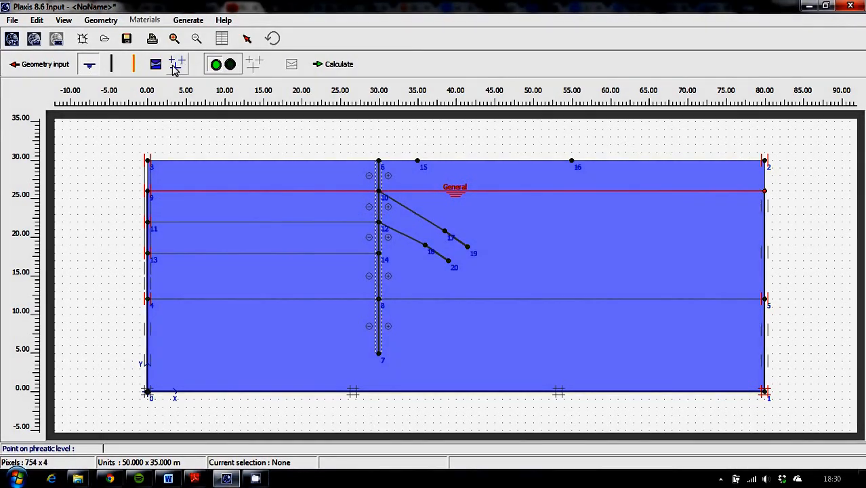
left_click(177, 67)
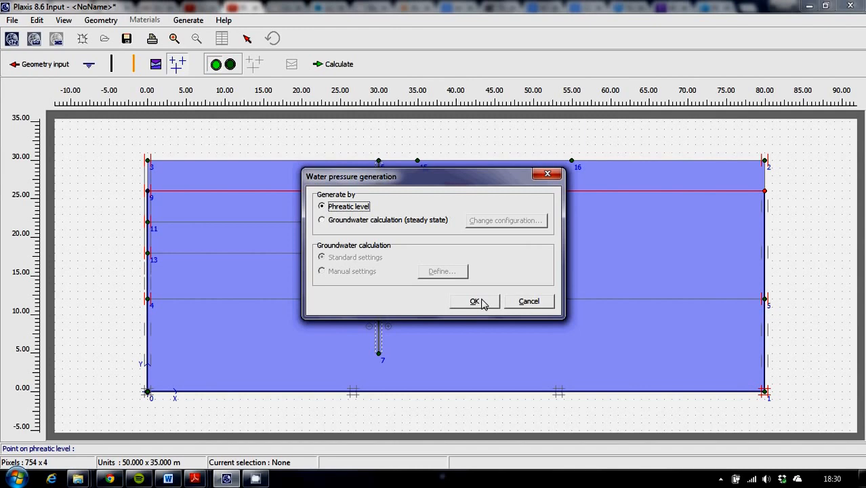
left_click(484, 305)
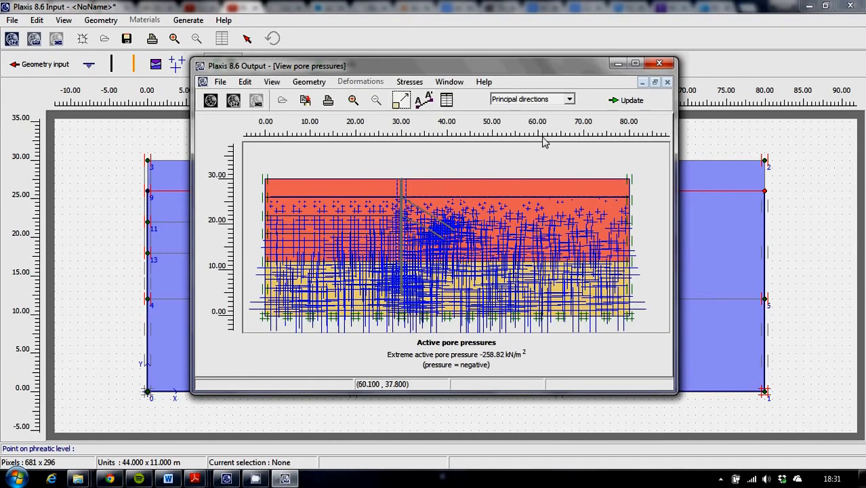
left_click(629, 102)
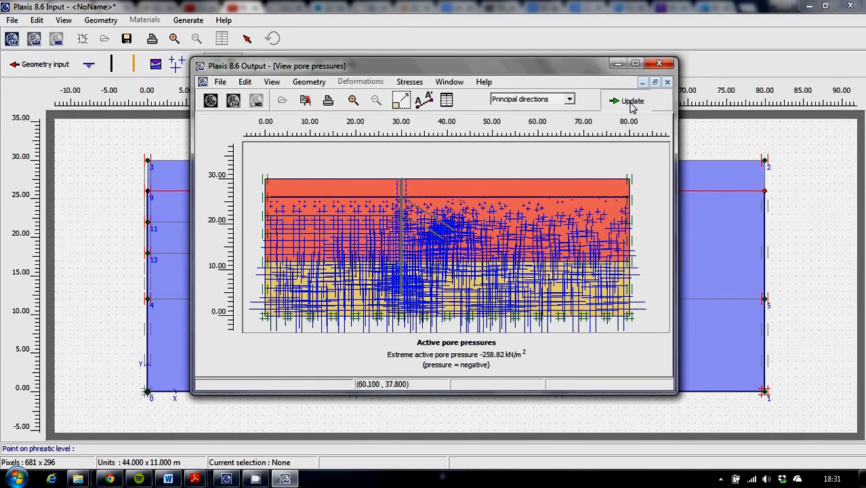
Step: Switch to the initial geometry configuration, generate the initial soil stresses, and return from the effective stress view
left_click(229, 66)
left_click(254, 64)
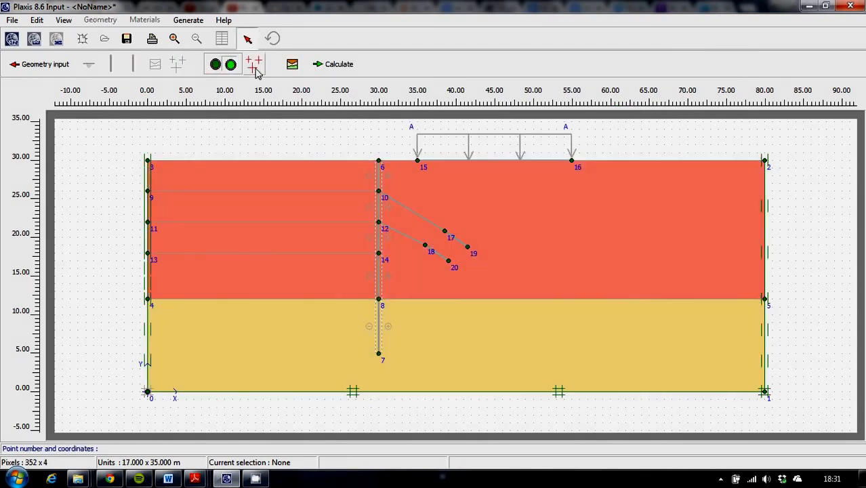
left_click(472, 314)
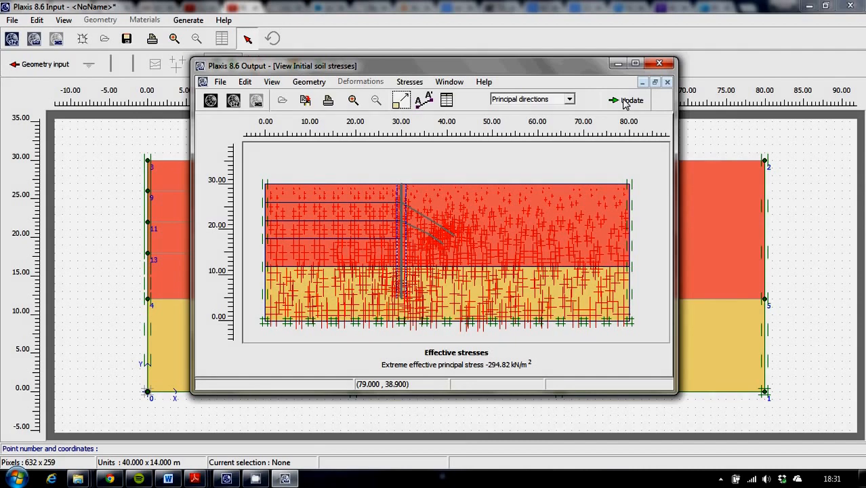
left_click(626, 101)
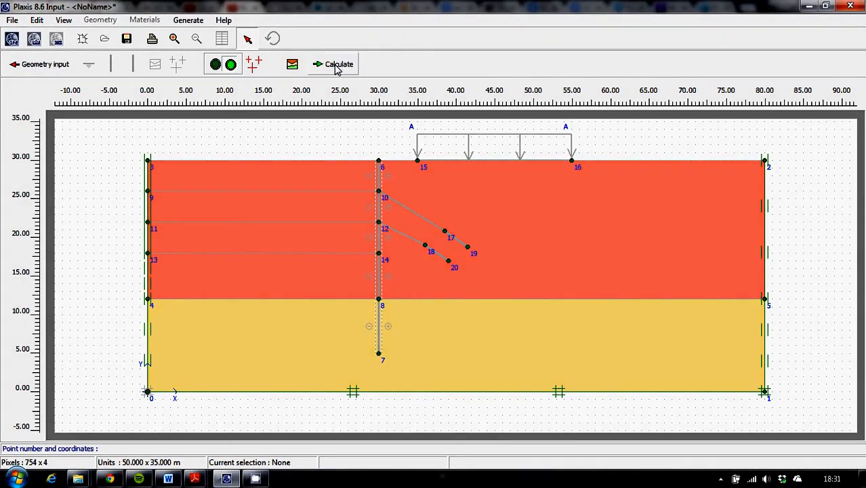
Step: Proceed to the calculations, saving the project as Excavation & Retaining Wall in My Documents and dismissing the version error
left_click(337, 67)
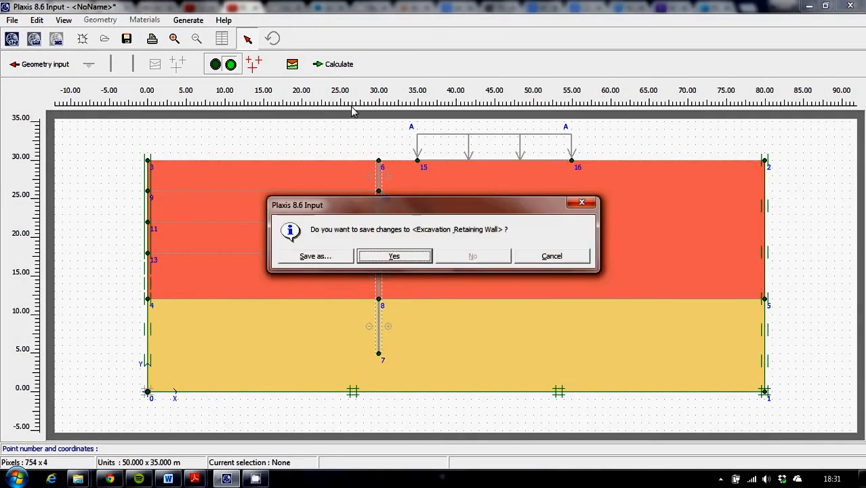
left_click(392, 256)
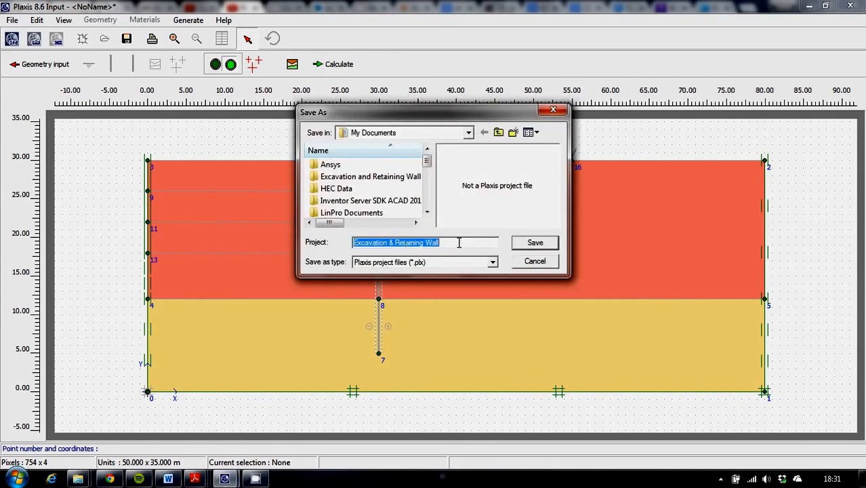
left_click(535, 242)
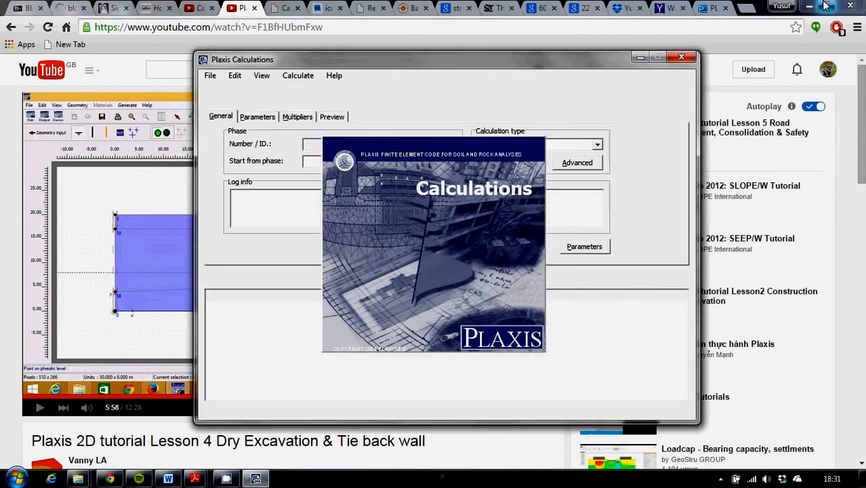
left_click(811, 6)
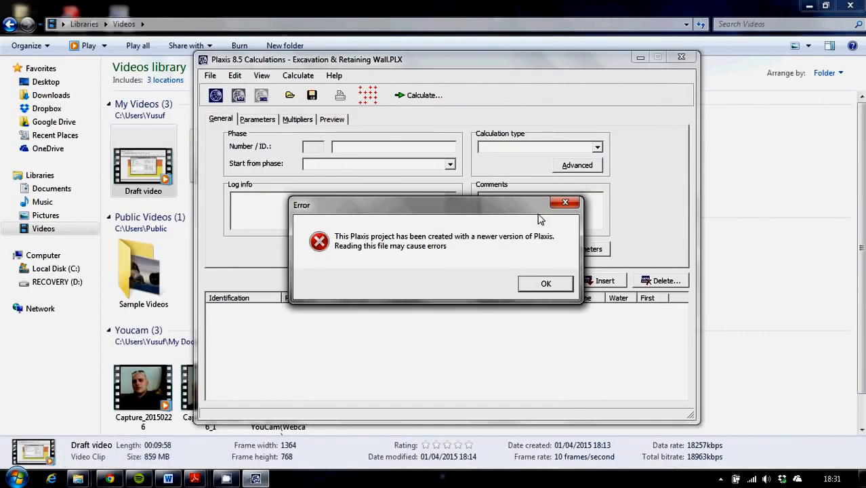
left_click(546, 283)
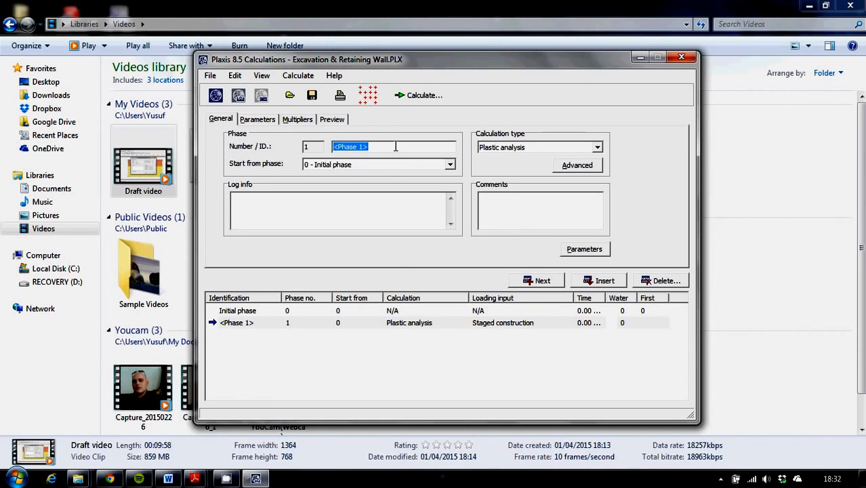
Step: Name phase 1 Wall and Load, and activate the retaining wall in its staged construction definition
type("Wall and Load")
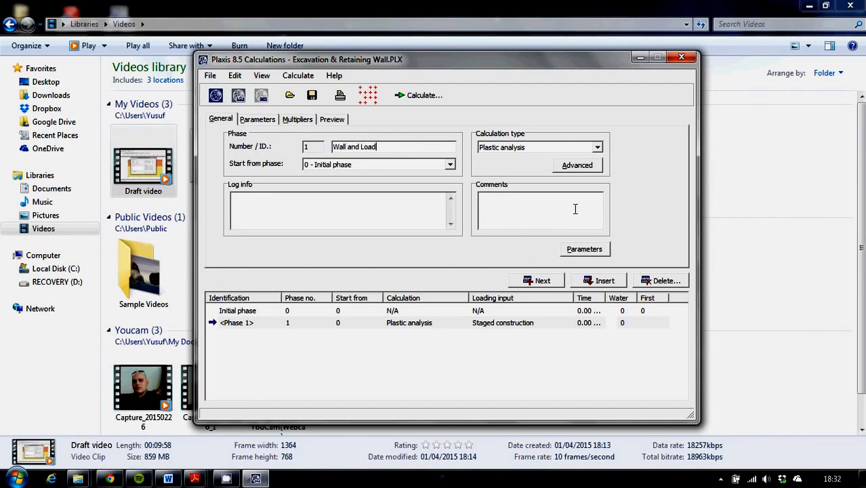
left_click(584, 249)
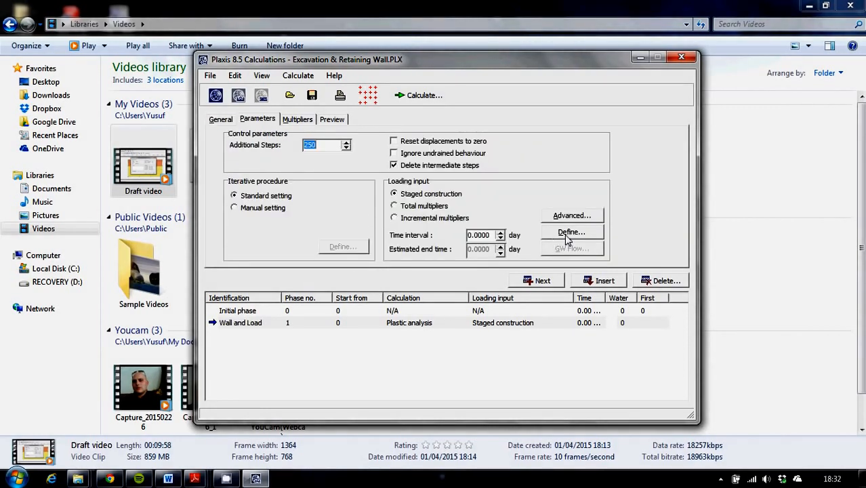
left_click(566, 236)
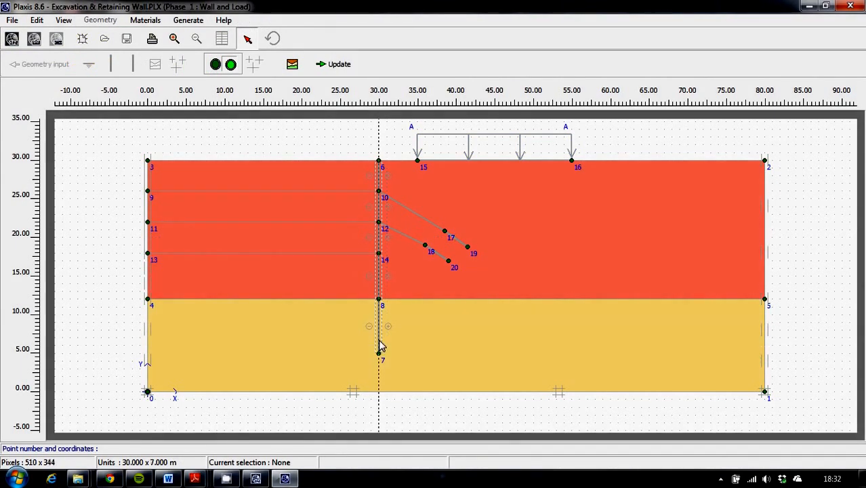
left_click(378, 337)
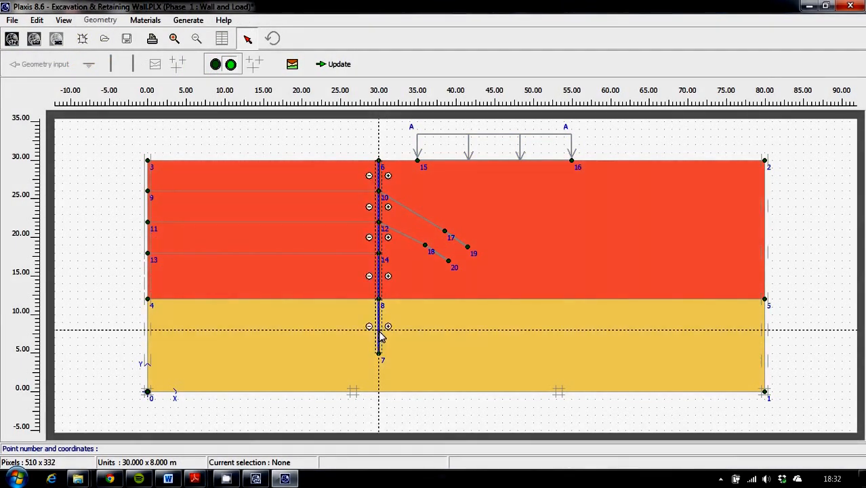
Step: Set the distributed load's Y-value to -10 kN/m² at geometry points 15 and 16, and update the phase
left_click(498, 161)
double_click(499, 162)
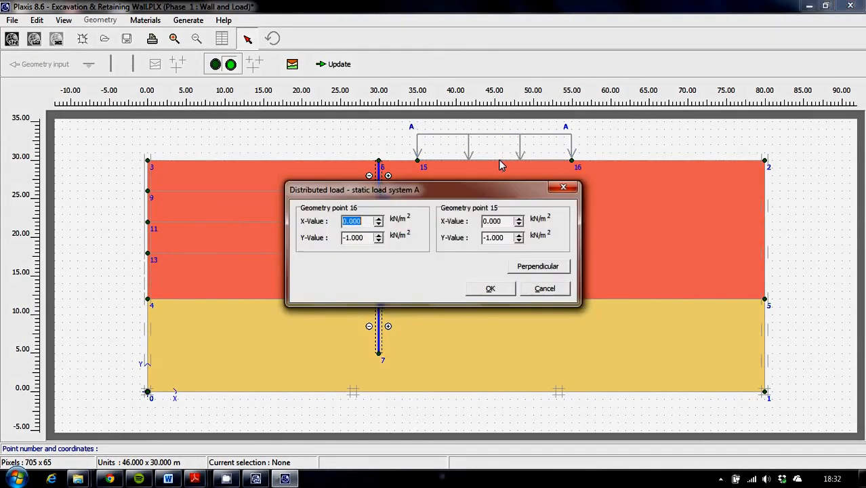
double_click(369, 237)
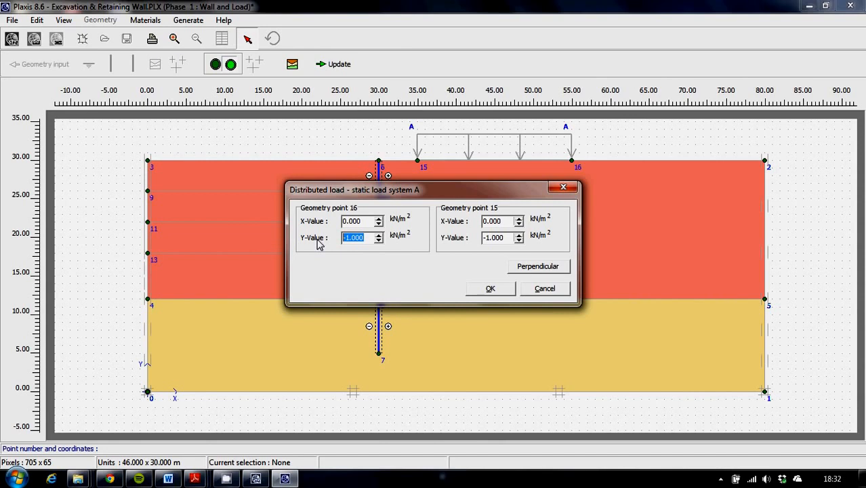
type("-1")
double_click(507, 238)
type("-1")
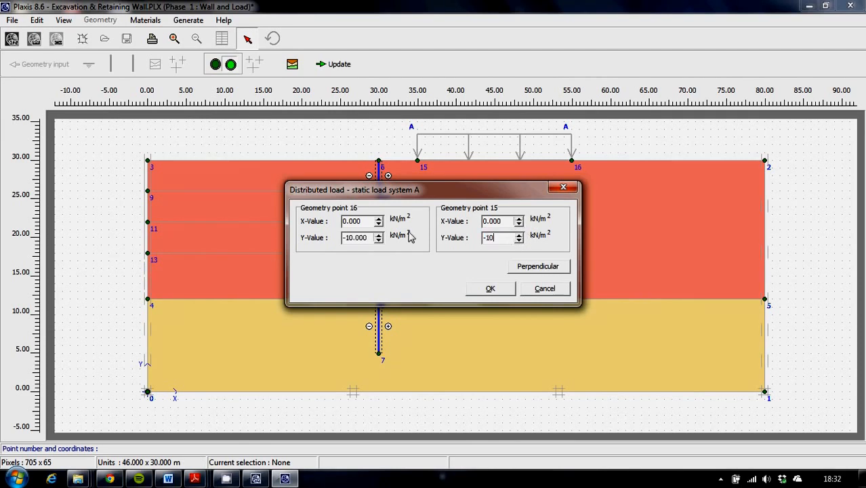
type("0")
left_click(492, 289)
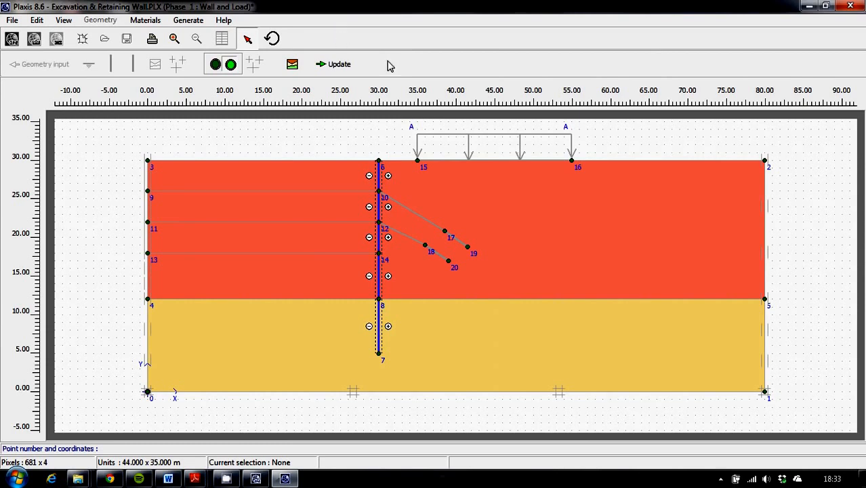
left_click(342, 69)
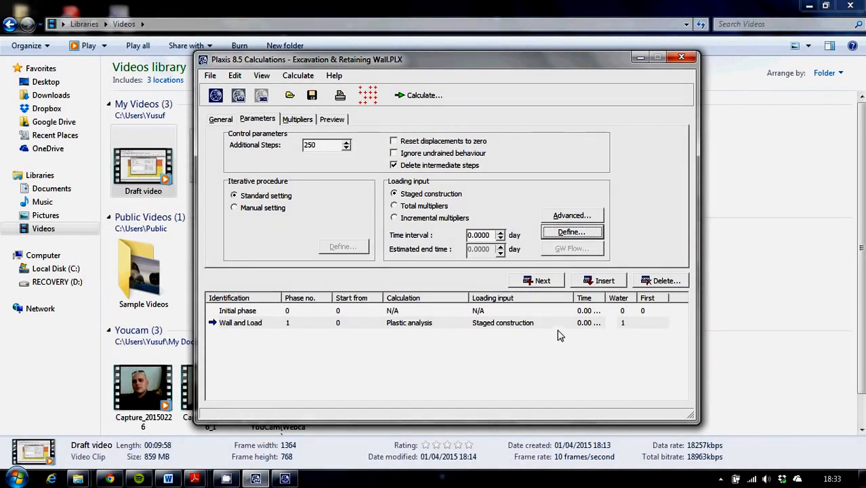
Step: Reopen the staged construction definition of the Wall and Load phase, activate the distributed load, and update
left_click(569, 232)
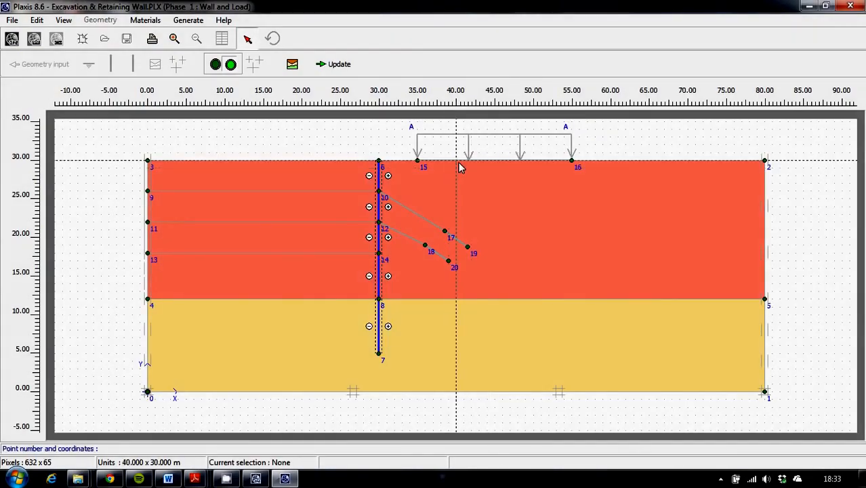
left_click(456, 161)
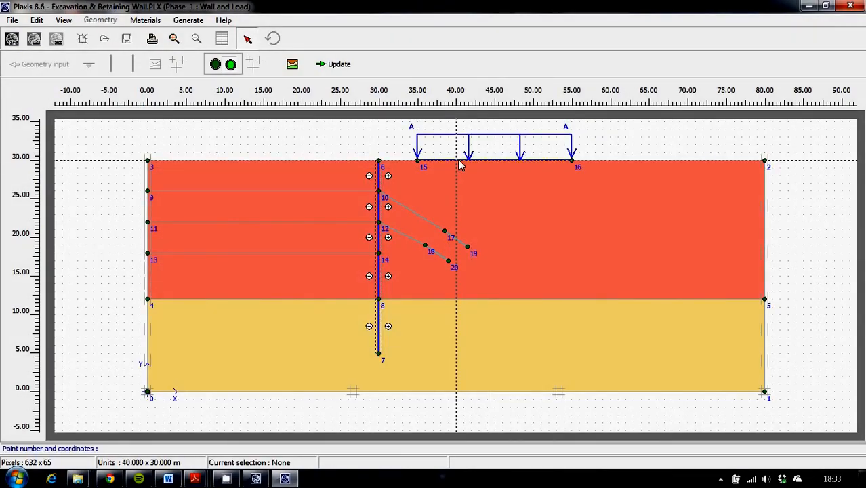
left_click(334, 64)
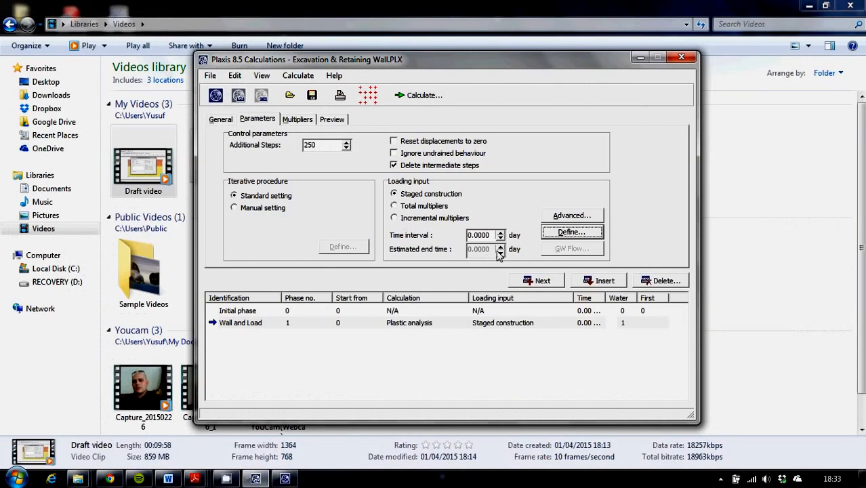
Step: Add phase 2 and name it 1st Excavation
left_click(537, 282)
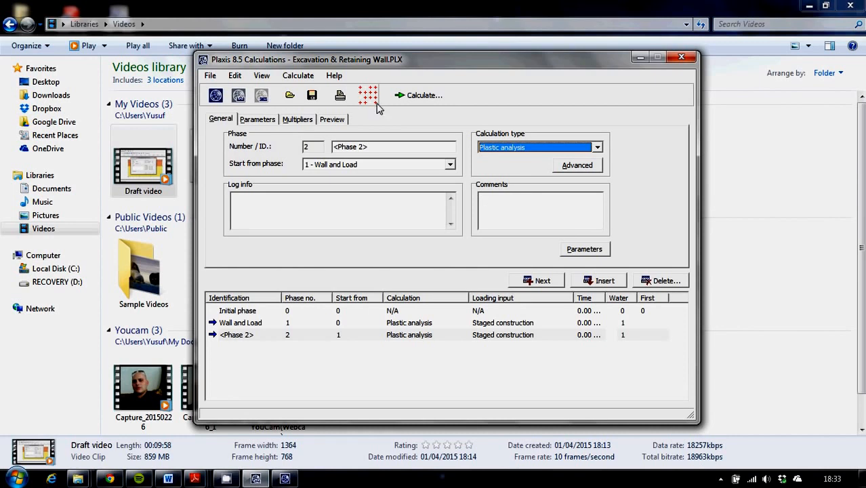
left_click_drag(395, 147, 240, 147)
type("Excavatio")
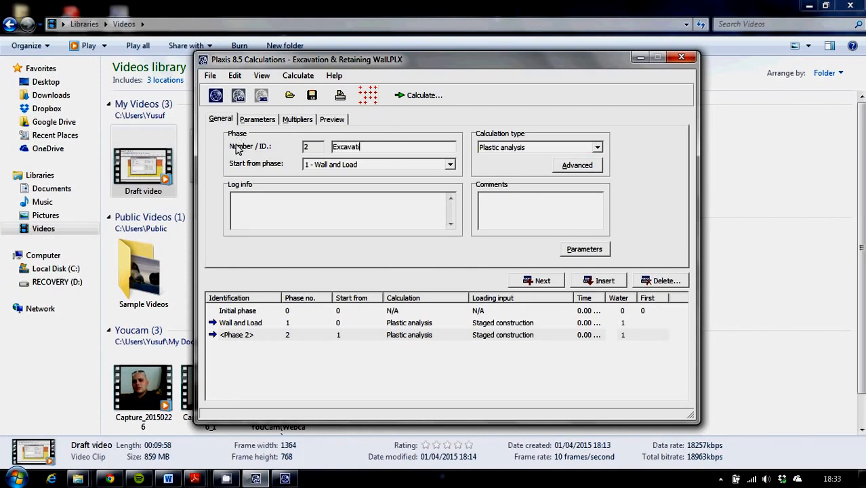
key("BackSpace")
key("BackSpace")
key("BackSpace")
key("BackSpace")
key("BackSpace")
key("BackSpace")
key("BackSpace")
key("BackSpace")
type("1st Excavation")
Step: Define the staged construction of phase 2 by deactivating the uppermost soil cluster beside the wall, and update
left_click(592, 250)
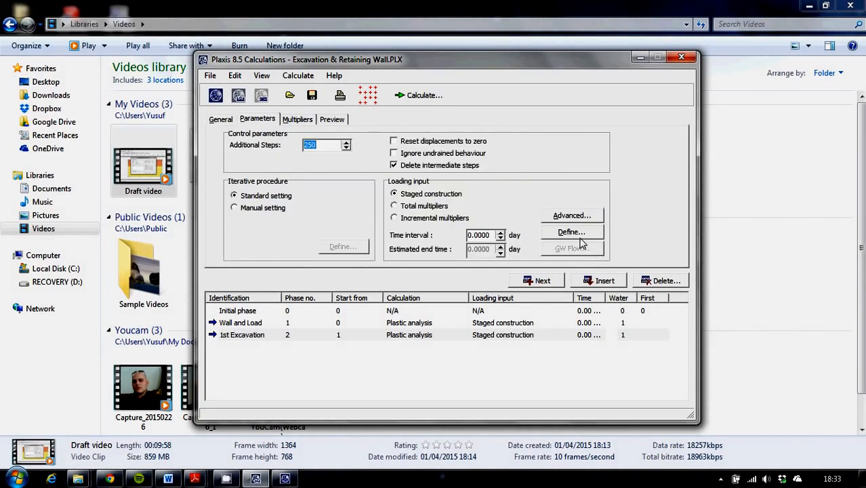
left_click(581, 235)
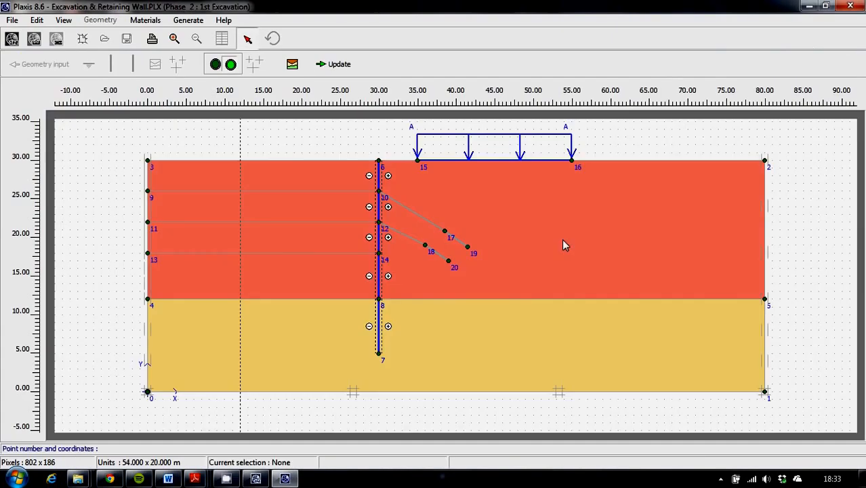
left_click(315, 183)
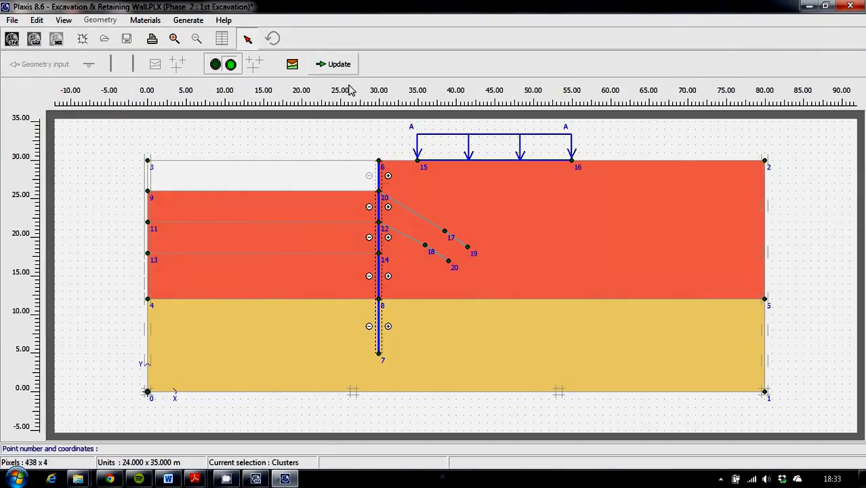
left_click(336, 64)
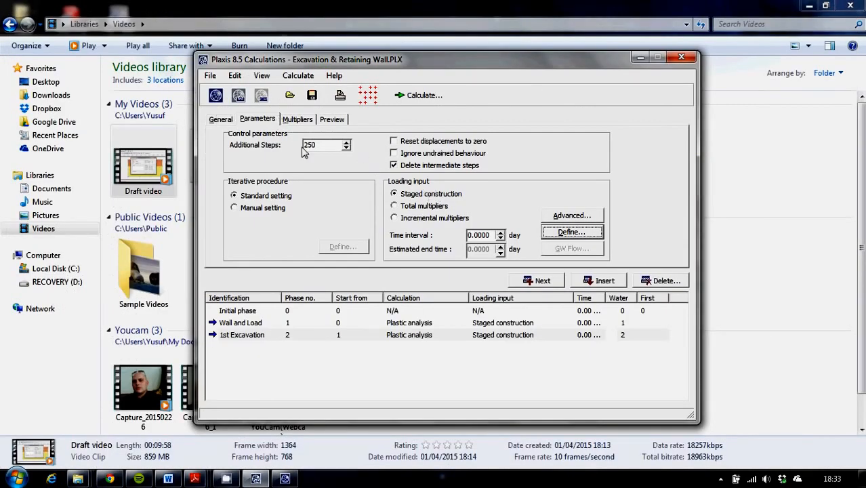
Step: Add phase 3 named 1st Anchor and open its staged construction definition
left_click(540, 280)
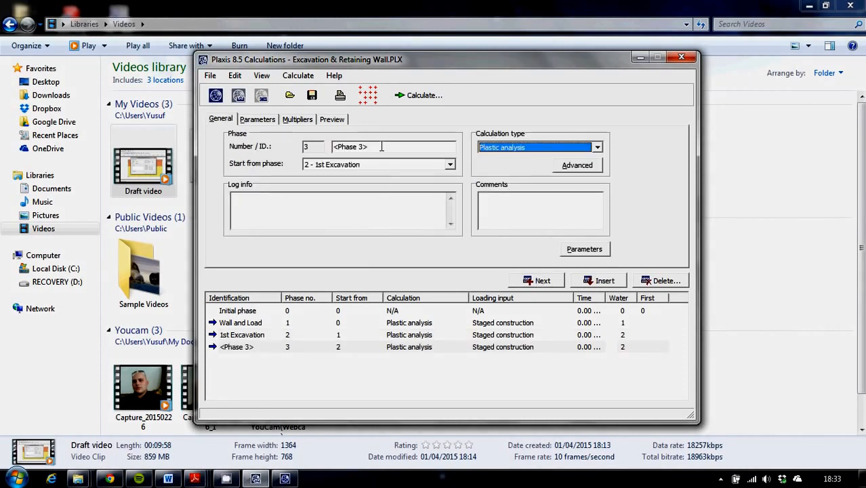
left_click(382, 147)
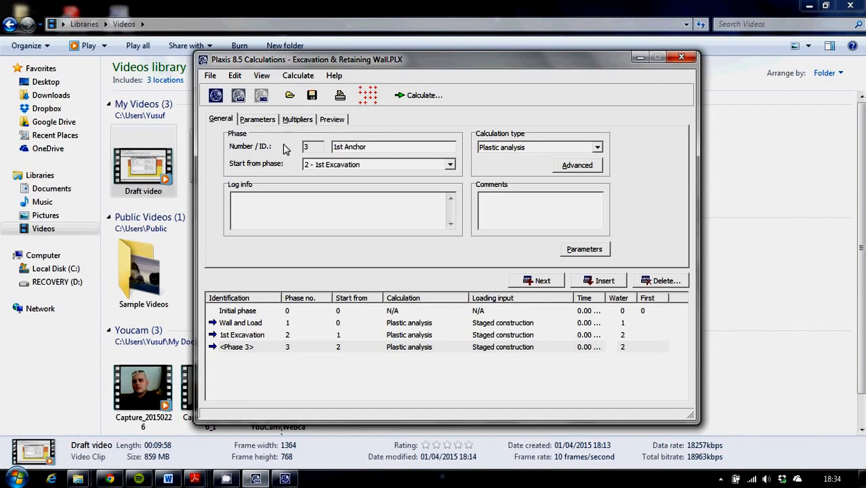
left_click(584, 248)
left_click(572, 232)
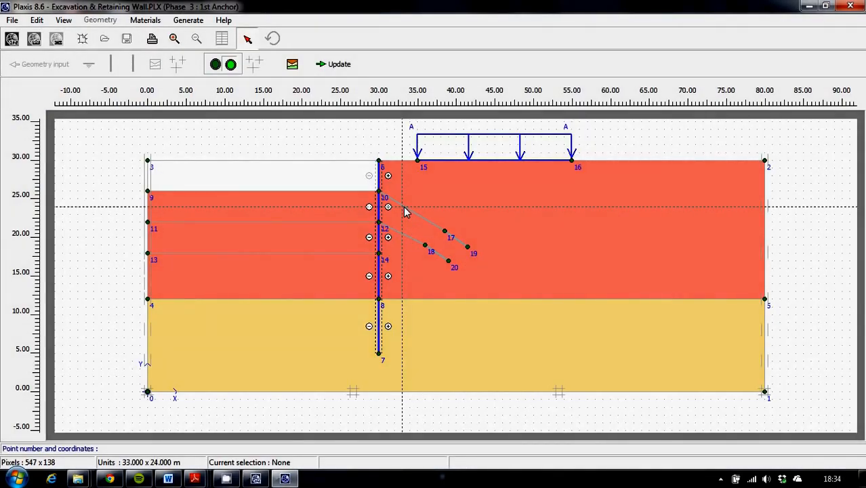
Step: Activate the upper anchor rod with a prestress force of 120 kN/m and its grout body between points 17 and 19, and update
double_click(410, 212)
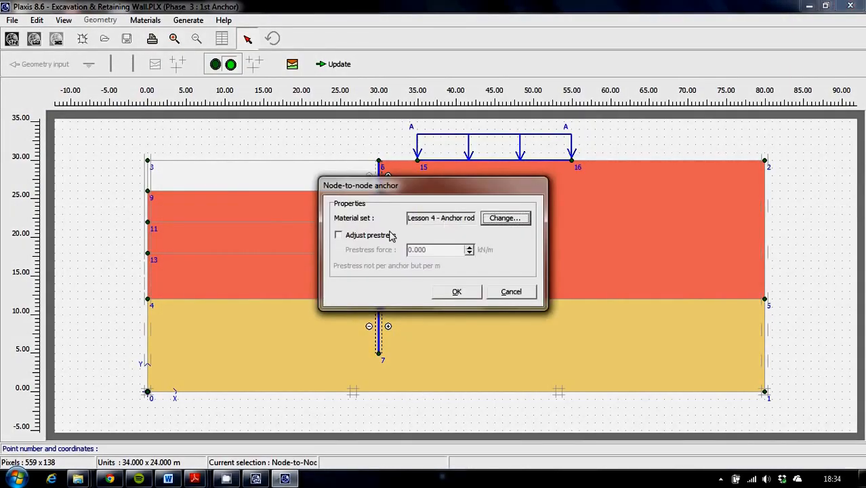
left_click(374, 235)
left_click(434, 249)
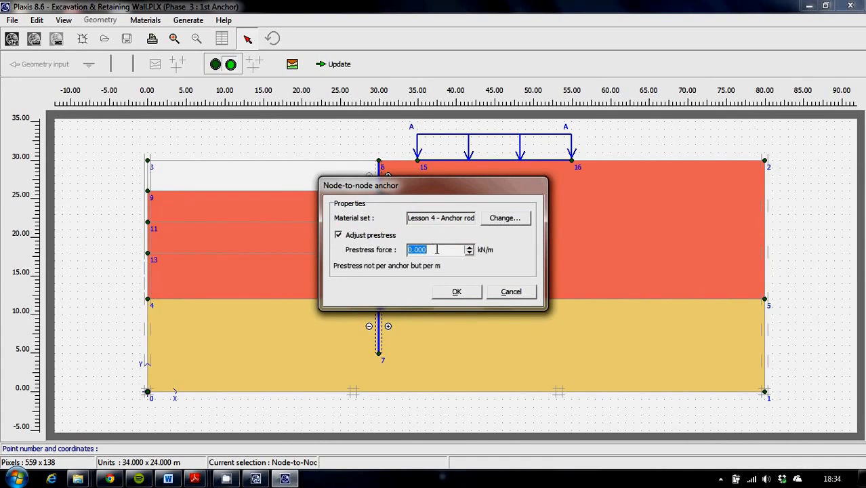
type("120")
left_click(457, 292)
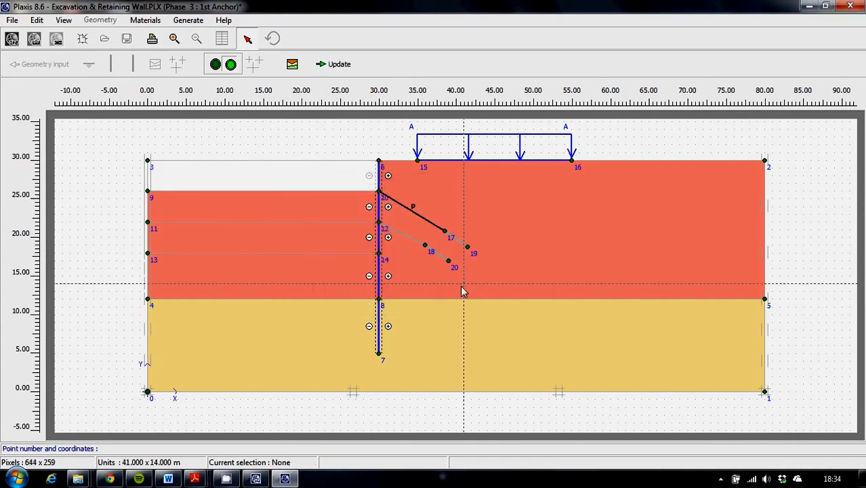
left_click(457, 241)
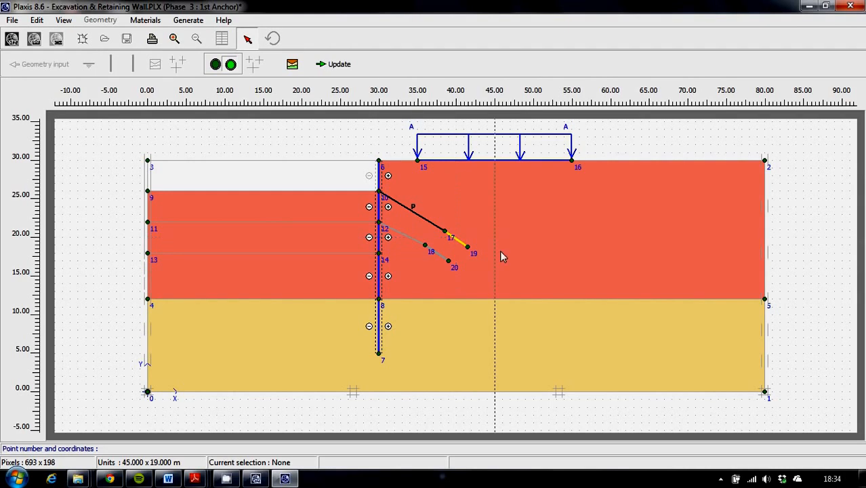
left_click(335, 65)
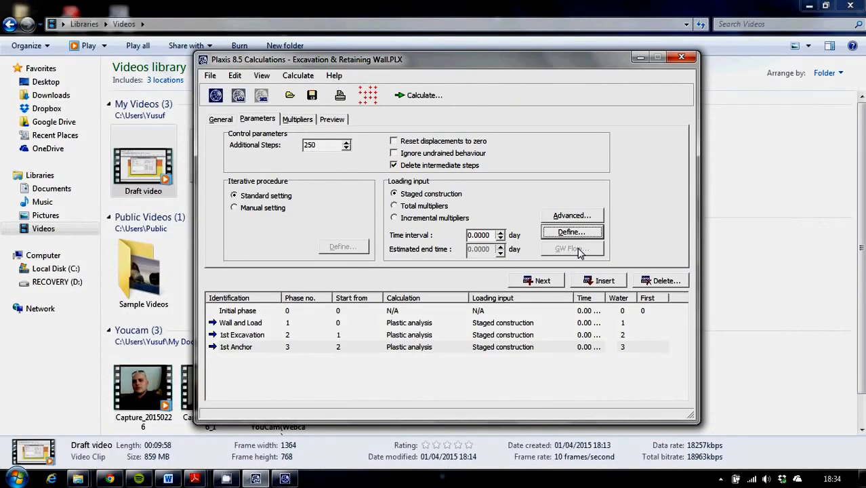
Step: Add phase 4 named 2nd Excavation, deactivate the second soil cluster beside the wall in its staged construction, and update
left_click(542, 280)
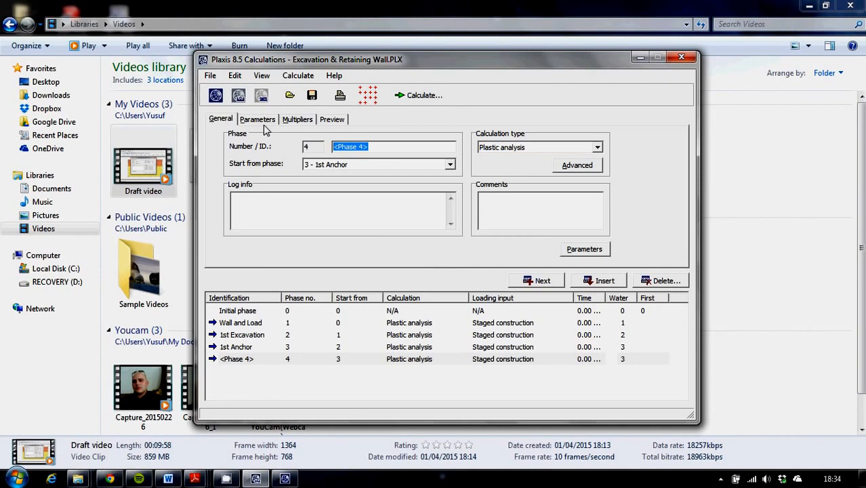
type("2nd Excavation")
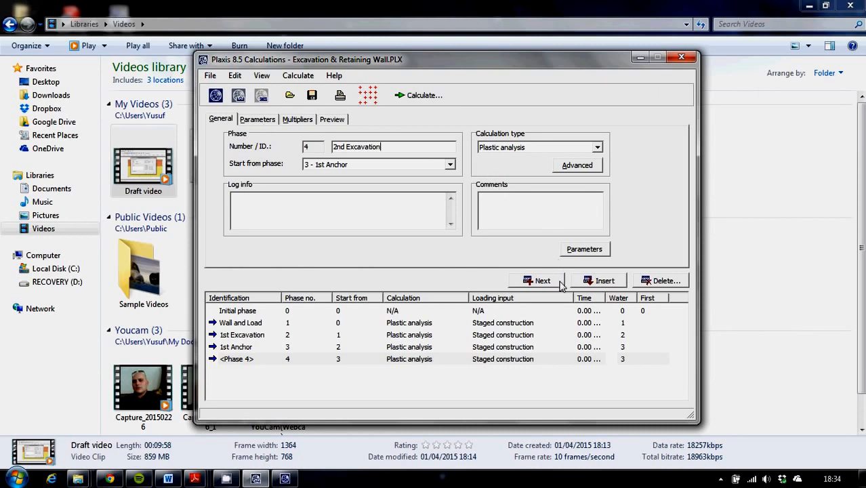
left_click(584, 249)
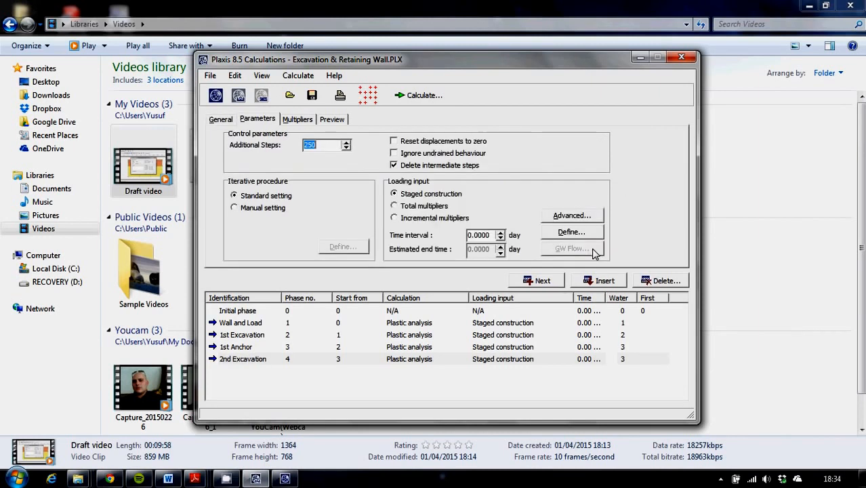
left_click(561, 233)
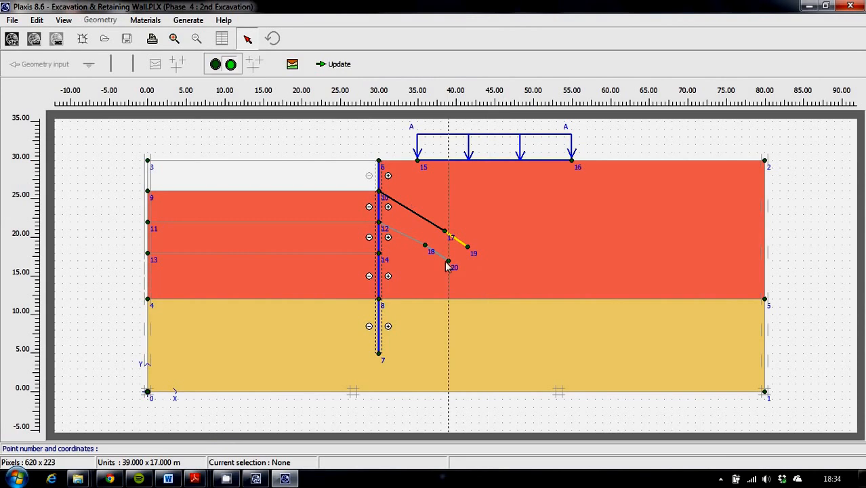
left_click(311, 216)
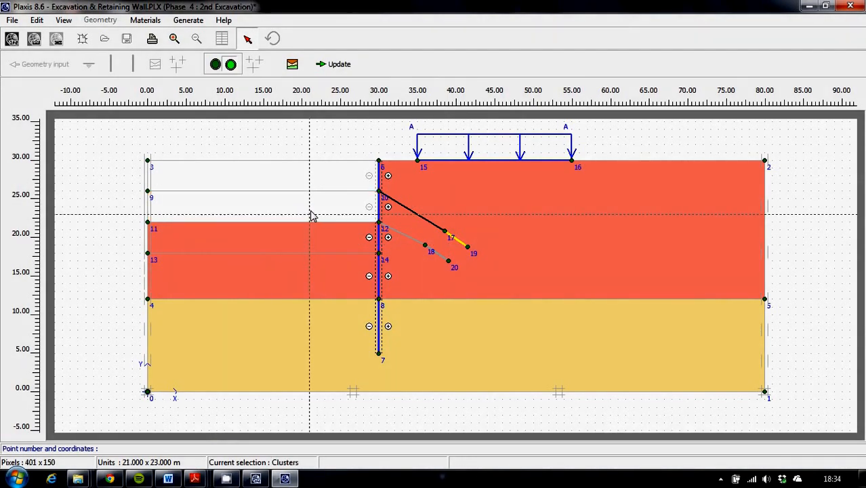
left_click(335, 65)
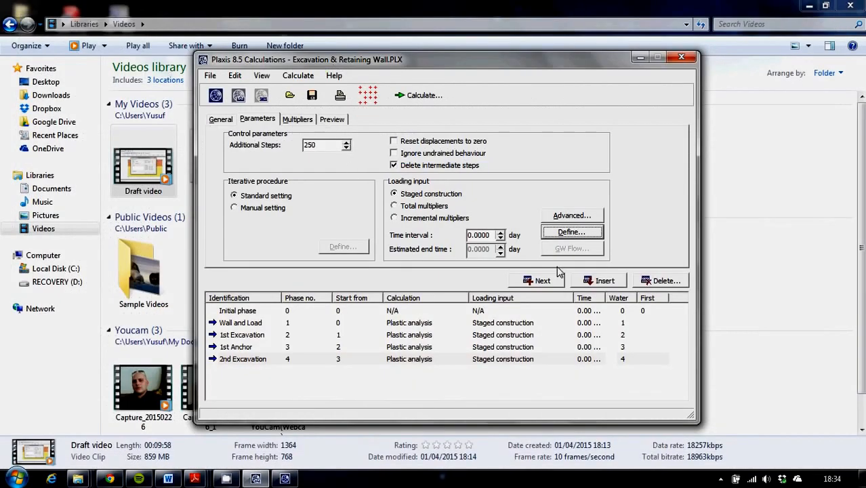
Step: Add phase 5 and name it 2nd Anchor
left_click(539, 280)
left_click(396, 147)
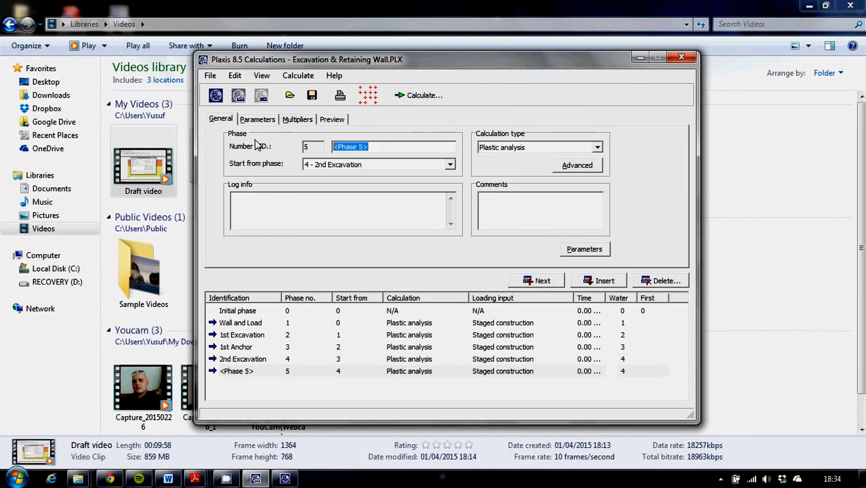
type("2nd A")
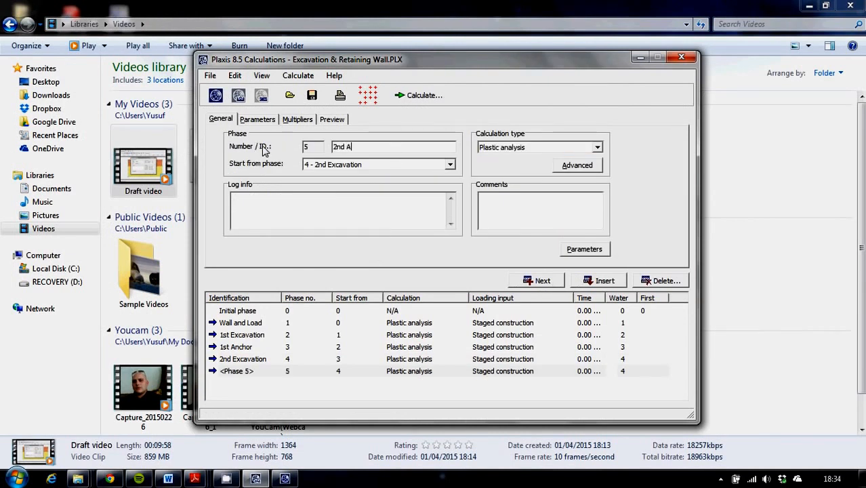
type("nchor")
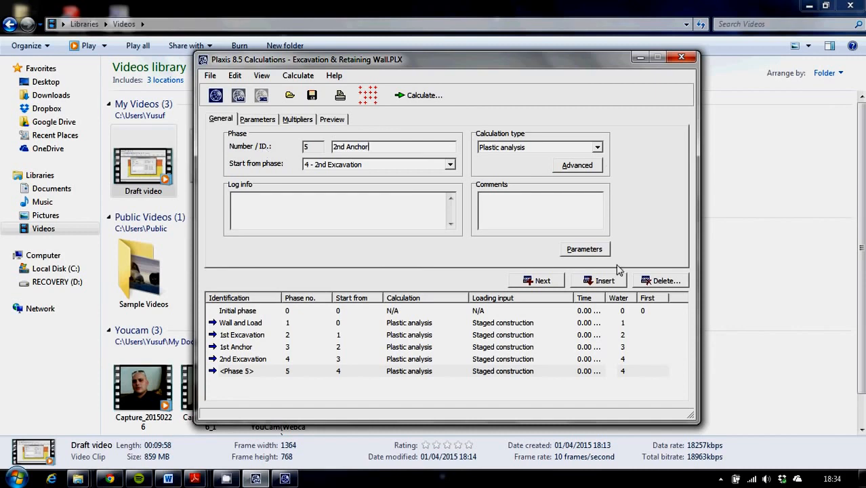
Step: In phase 5's staged construction, activate the lower anchor rod with an adjusted prestress force and its grout body between points 18 and 20, and update
left_click(587, 248)
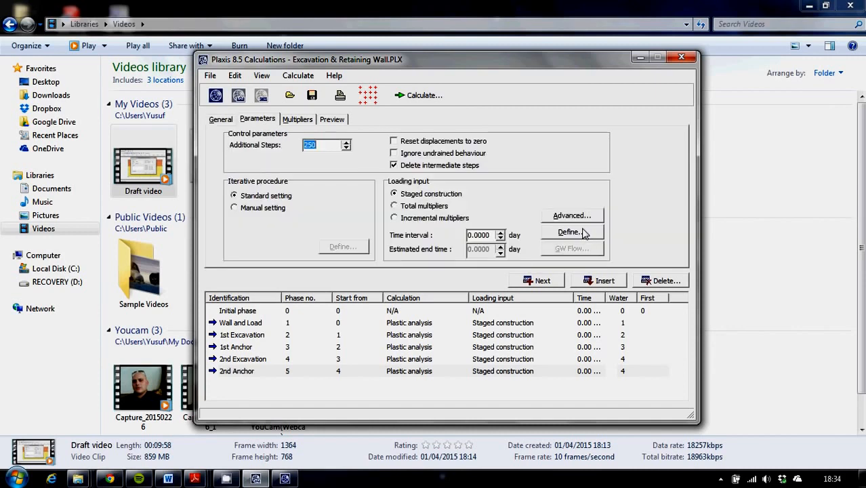
left_click(584, 233)
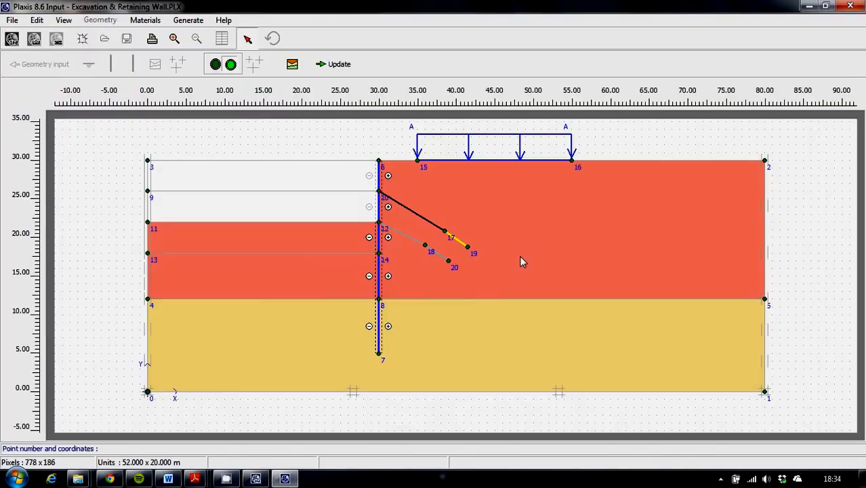
double_click(406, 241)
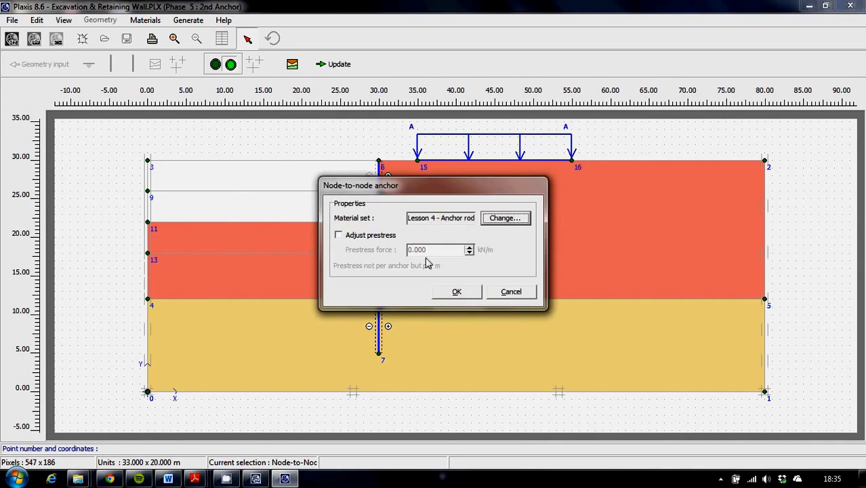
left_click(346, 235)
double_click(427, 250)
type("120")
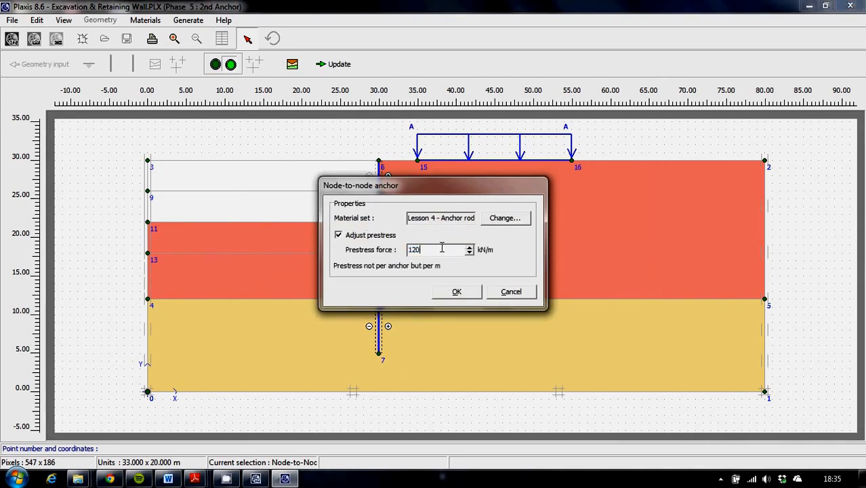
left_click(456, 291)
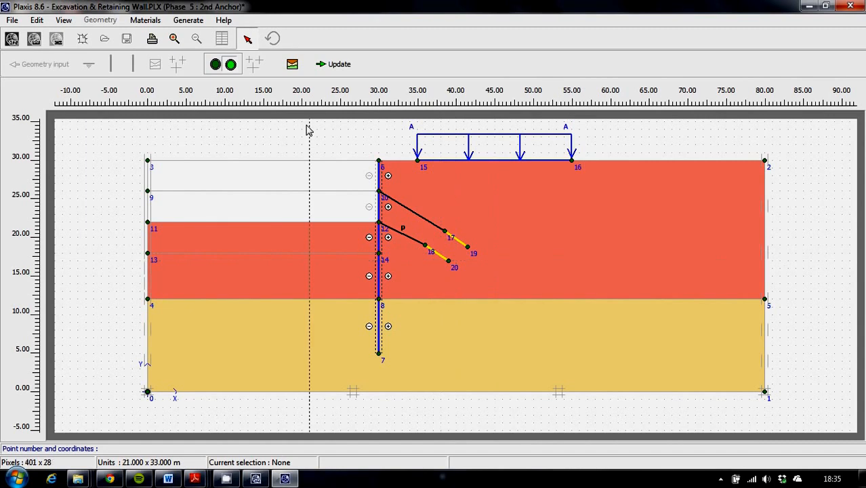
left_click(343, 68)
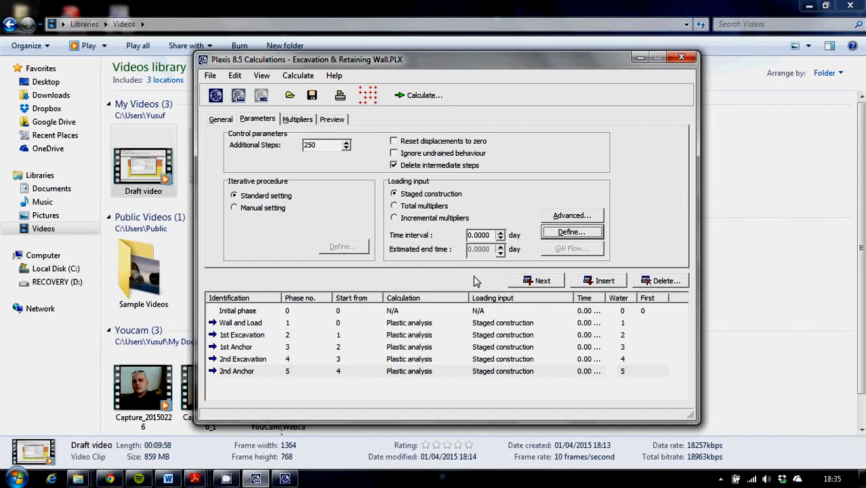
Step: Add phase 6, starting from the 2nd Anchor phase, and name it 3rd Excavation
left_click(536, 280)
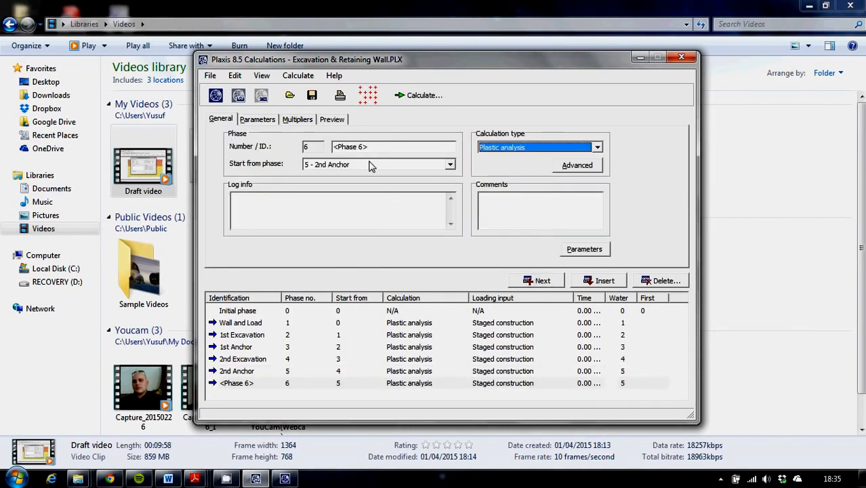
left_click_drag(386, 147, 281, 147)
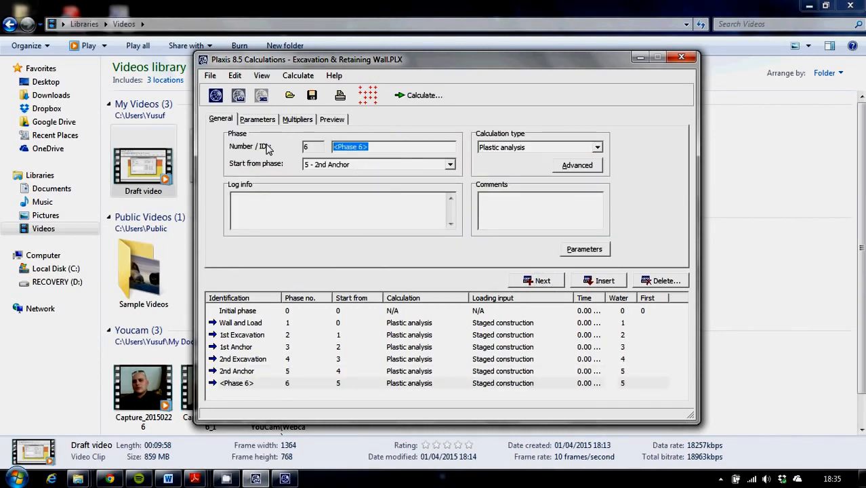
type("3rd E")
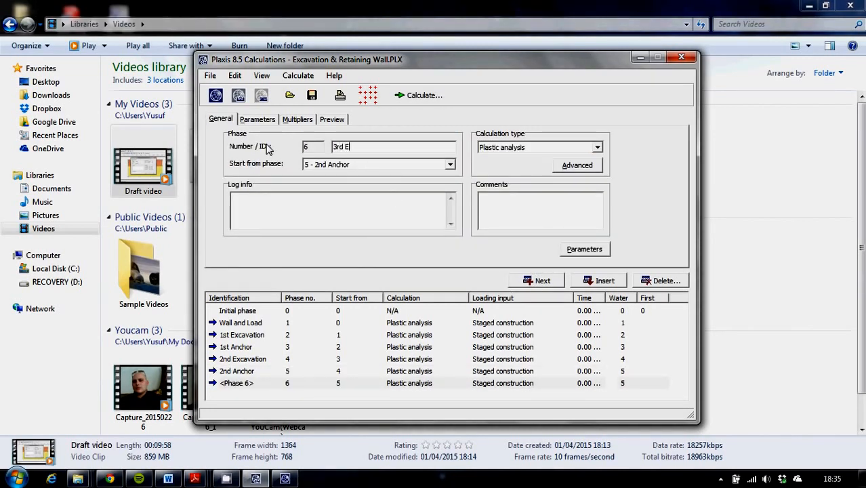
type("xcavation")
Step: Deactivate the third soil cluster beside the wall, between points 11 and 13, in phase 6's staged construction, and update
left_click(583, 249)
left_click(569, 233)
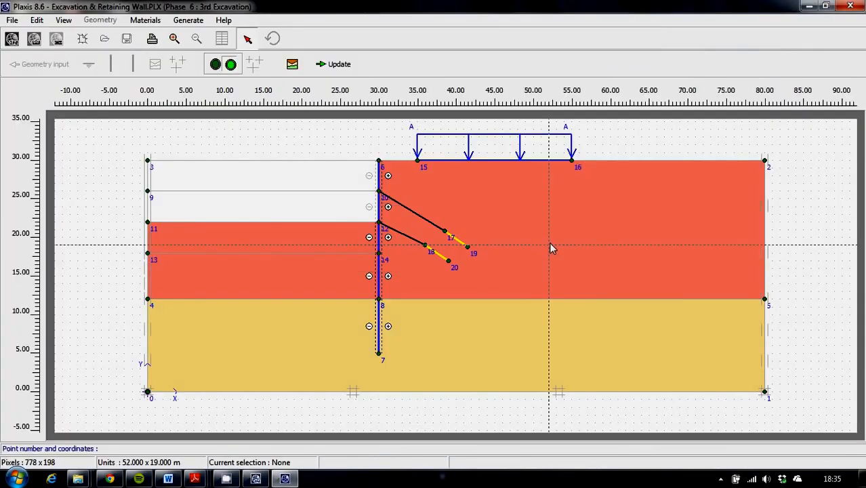
left_click(287, 243)
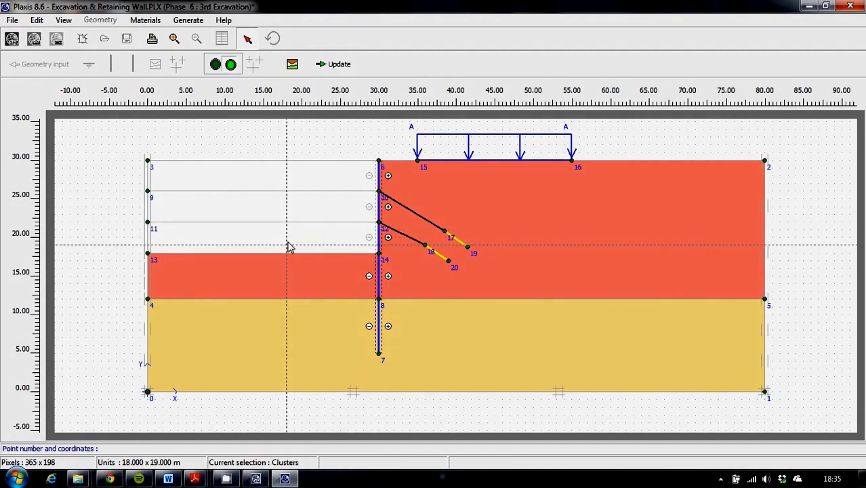
left_click(345, 70)
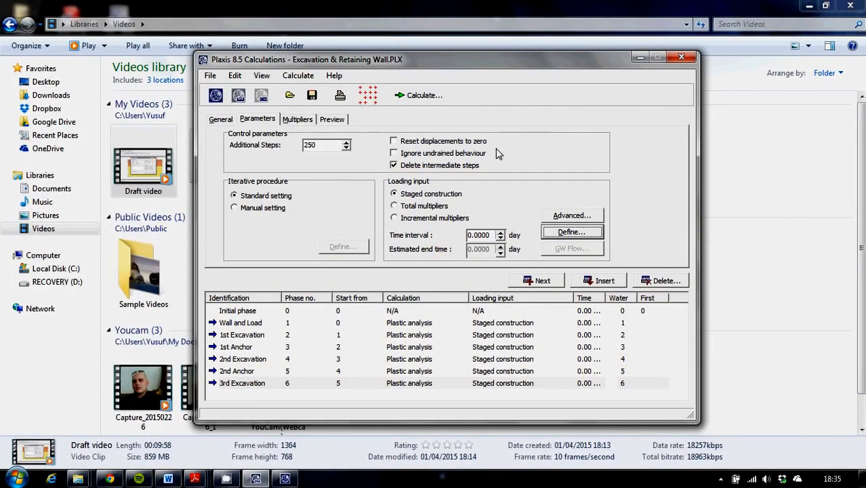
left_click(366, 96)
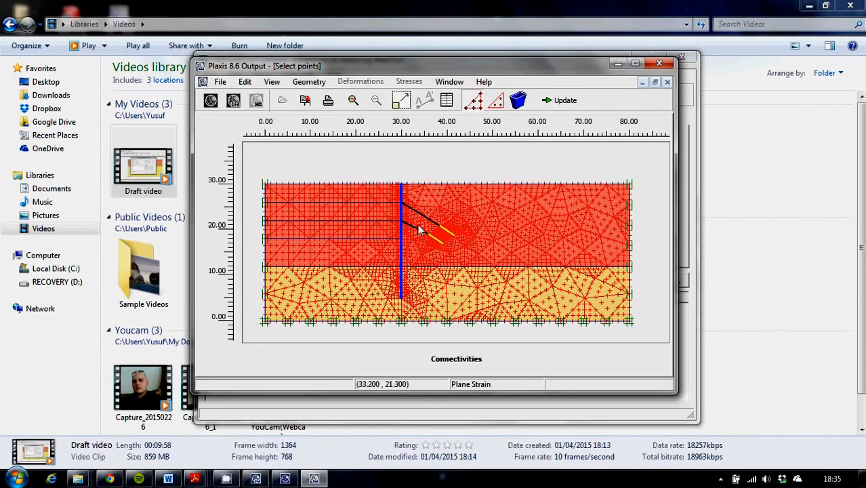
left_click(635, 63)
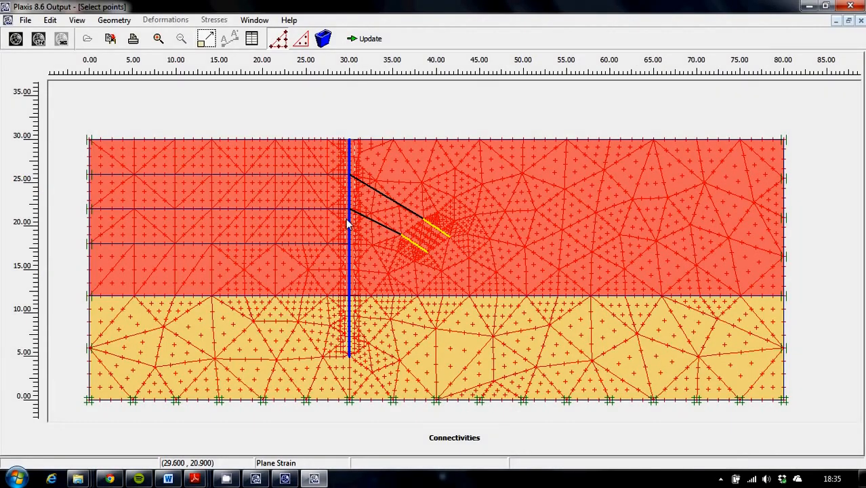
left_click(341, 153)
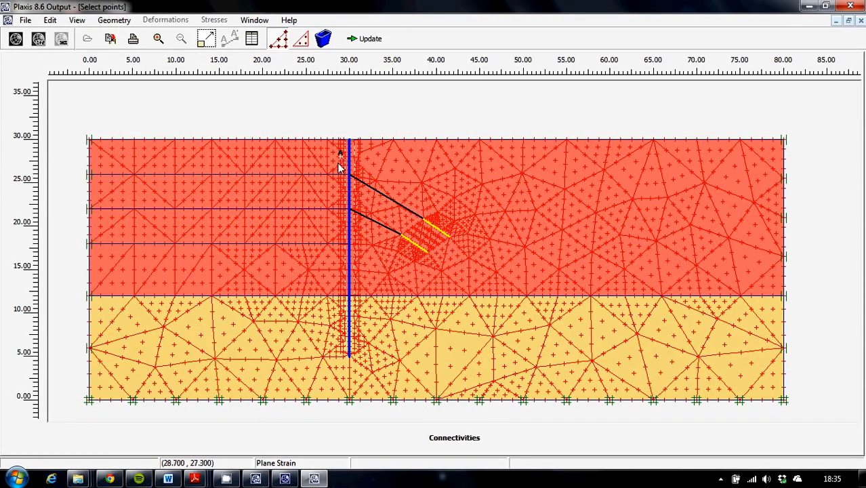
left_click(850, 6)
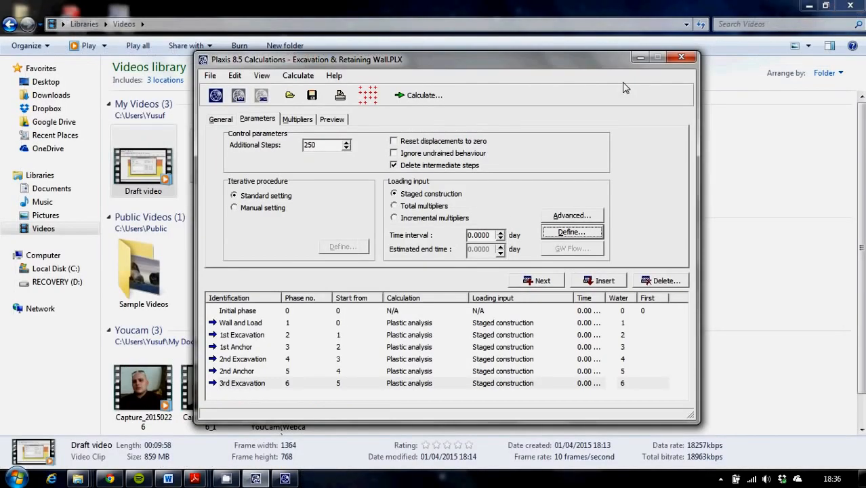
left_click(862, 483)
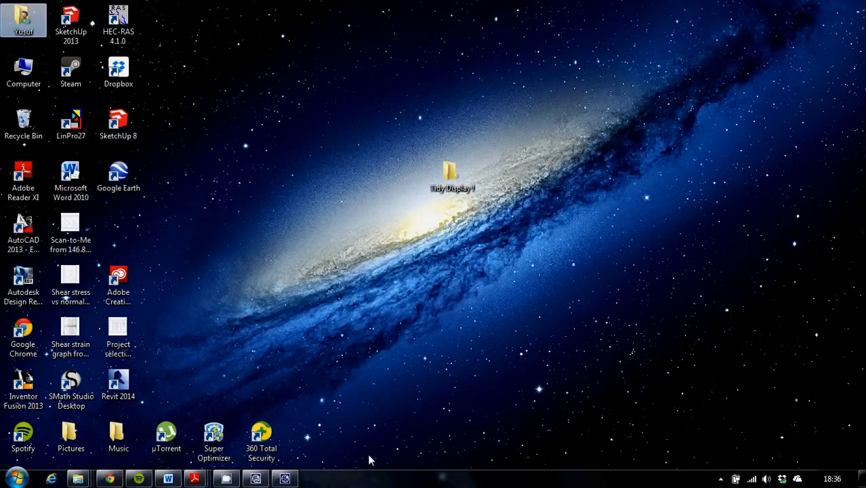
left_click(273, 479)
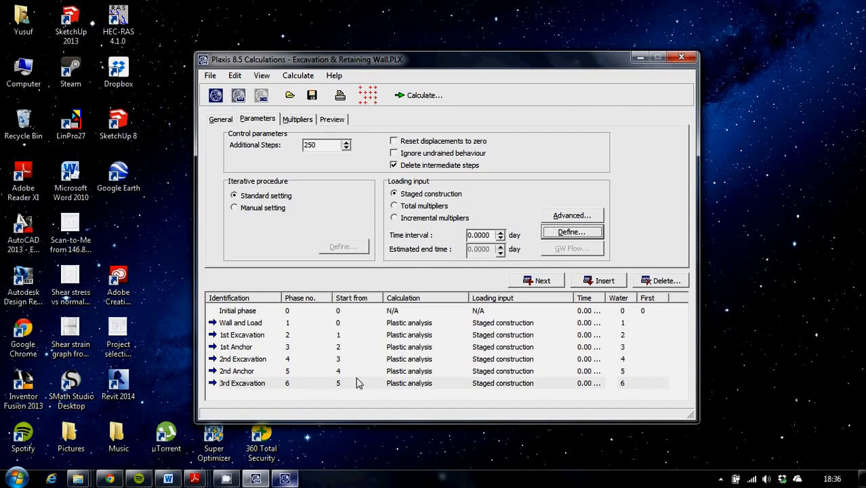
Step: Select the wall nodes at the upper and lower anchor heads, (30, 26) and (30, 22), as curve points, and update
left_click(367, 95)
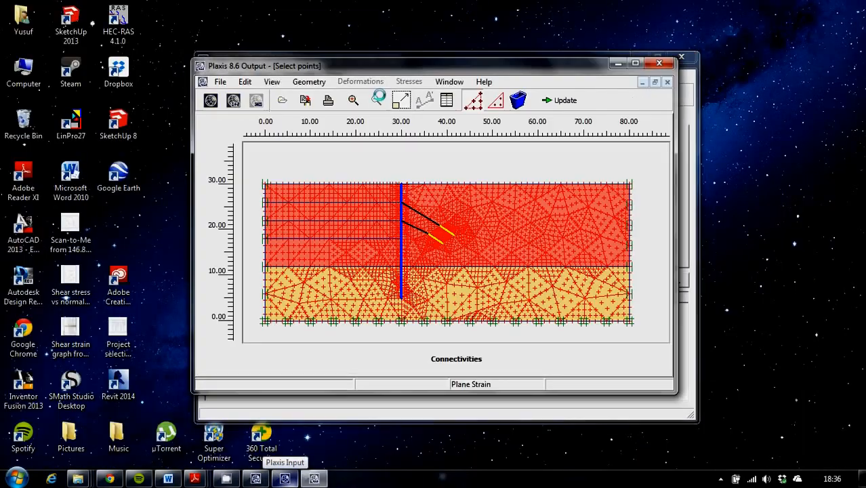
left_click(635, 64)
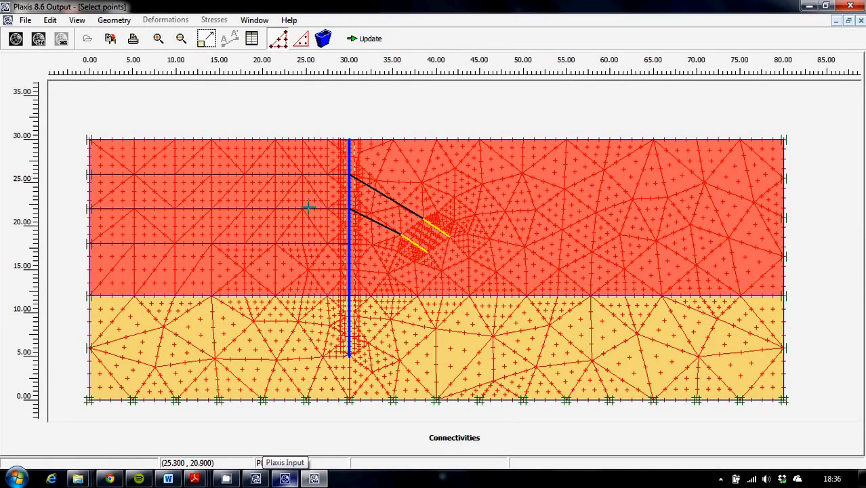
left_click_drag(329, 166, 365, 222)
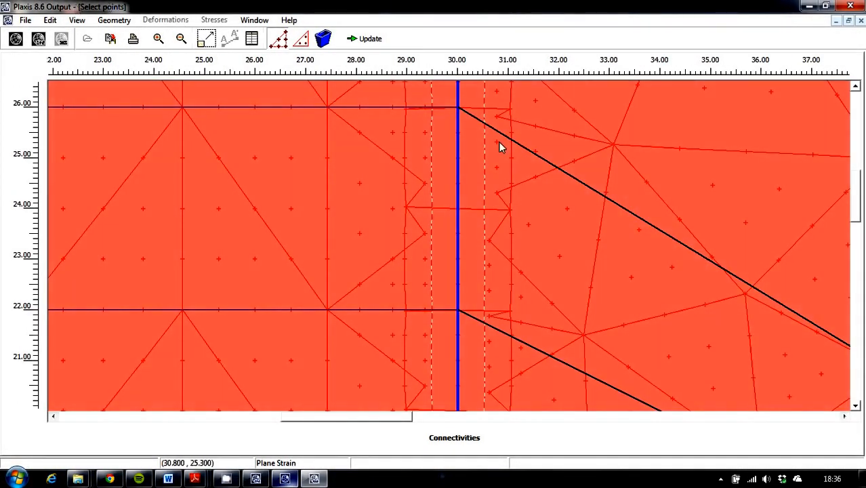
left_click(458, 108)
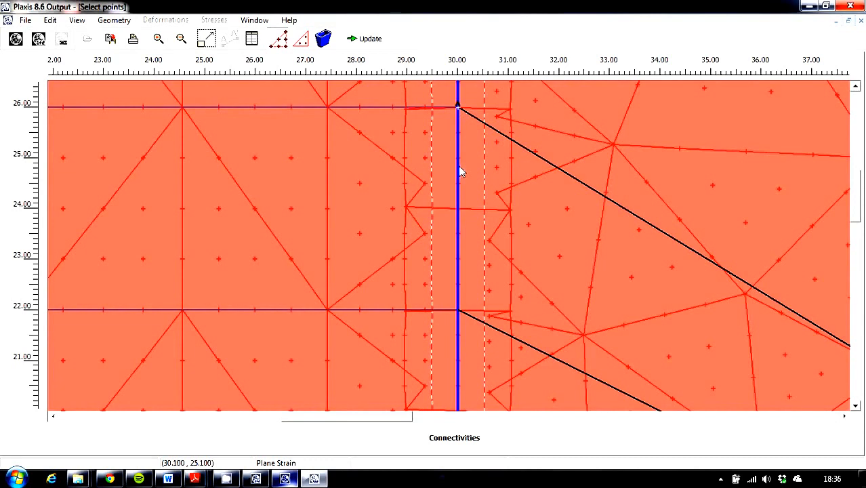
left_click(458, 311)
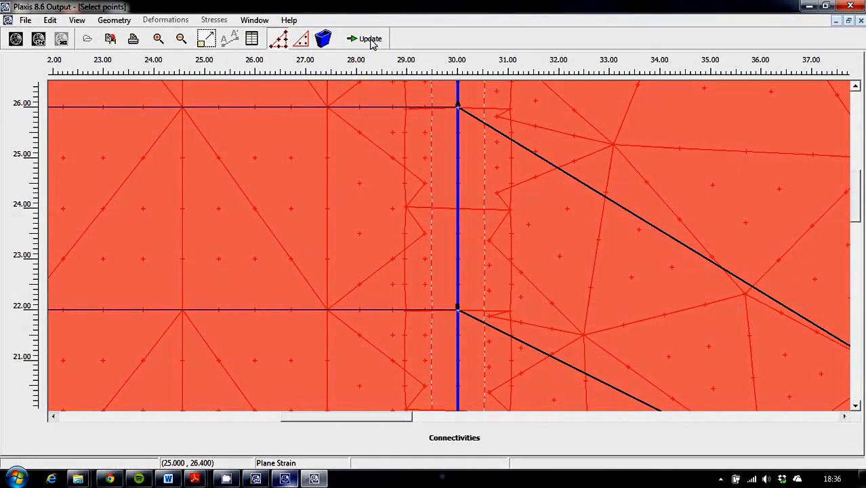
left_click(371, 40)
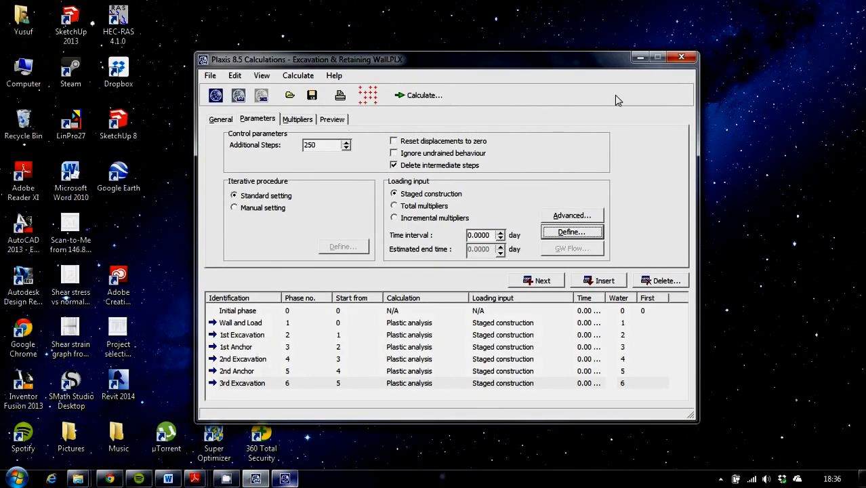
Step: Calculate all defined phases, dismissing the version errors, and open the output of the 3rd Excavation phase
left_click(418, 97)
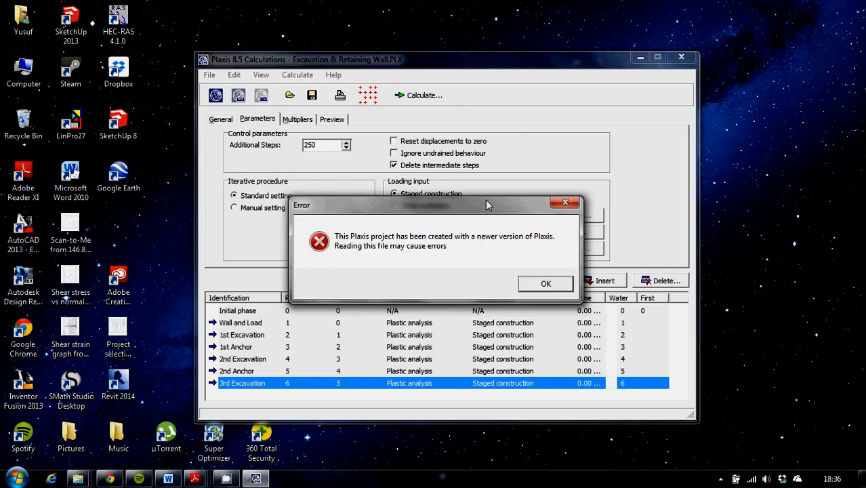
left_click(542, 283)
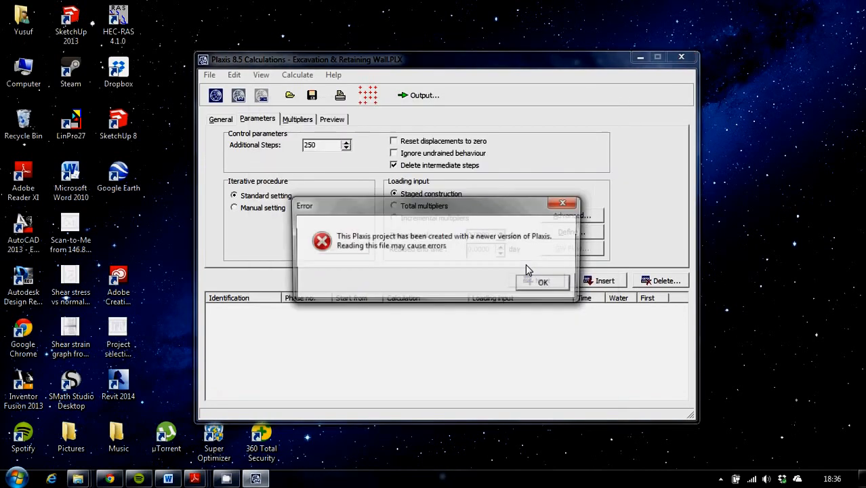
left_click(546, 283)
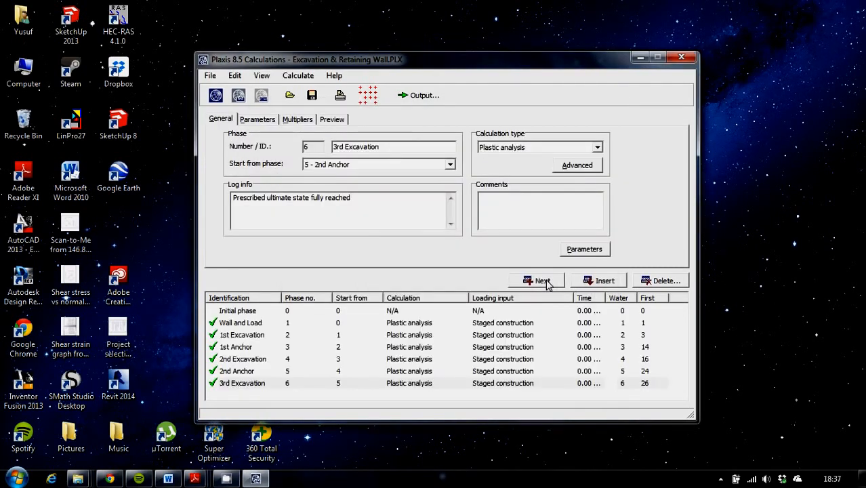
left_click(432, 99)
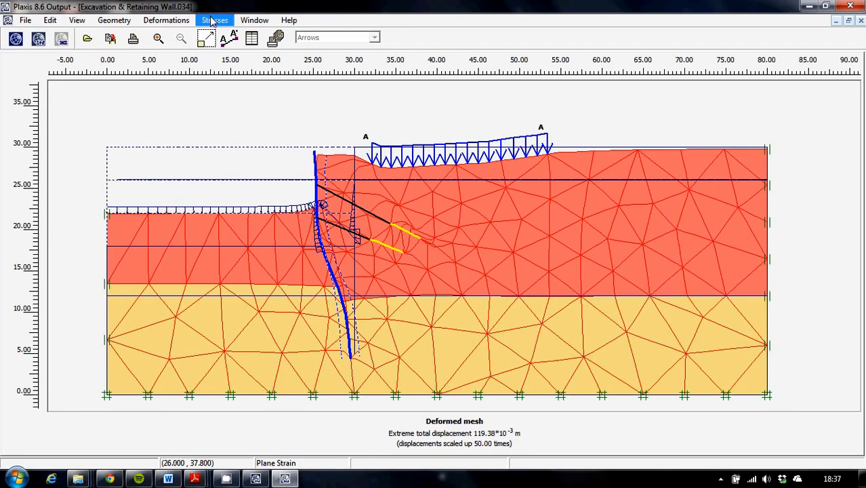
Step: Display the total displacements as shadings, and view the effective stresses of the model
left_click(168, 20)
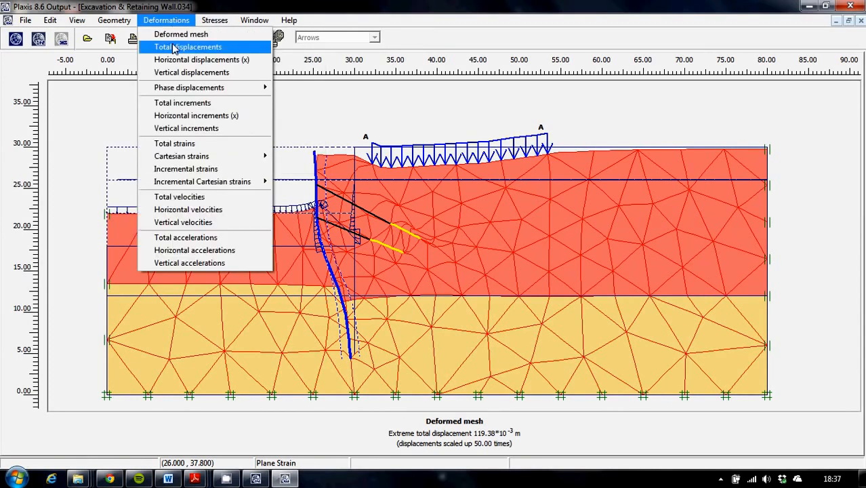
left_click(175, 48)
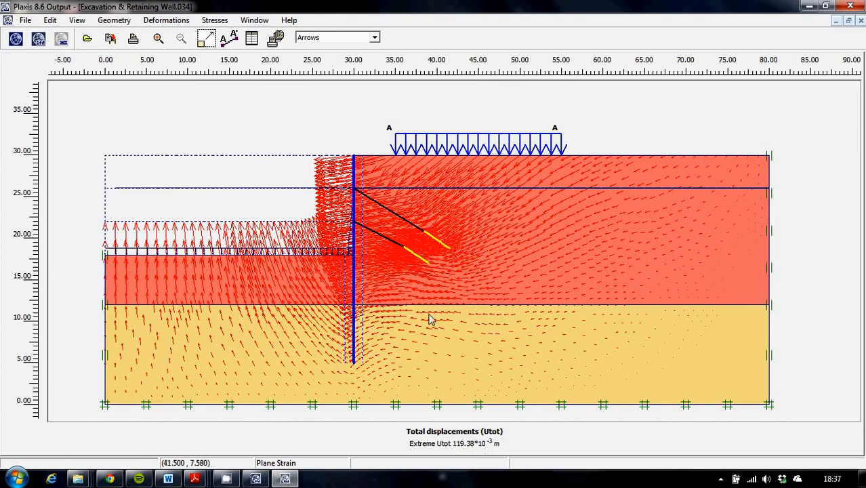
left_click(375, 39)
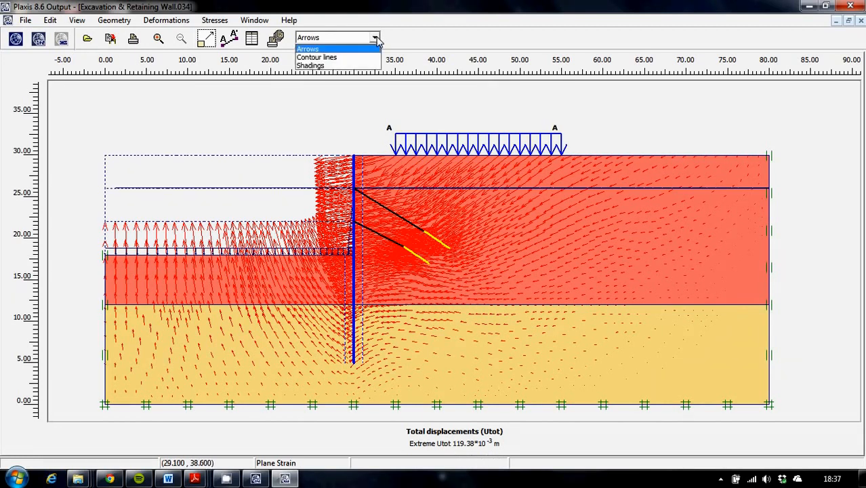
left_click(338, 66)
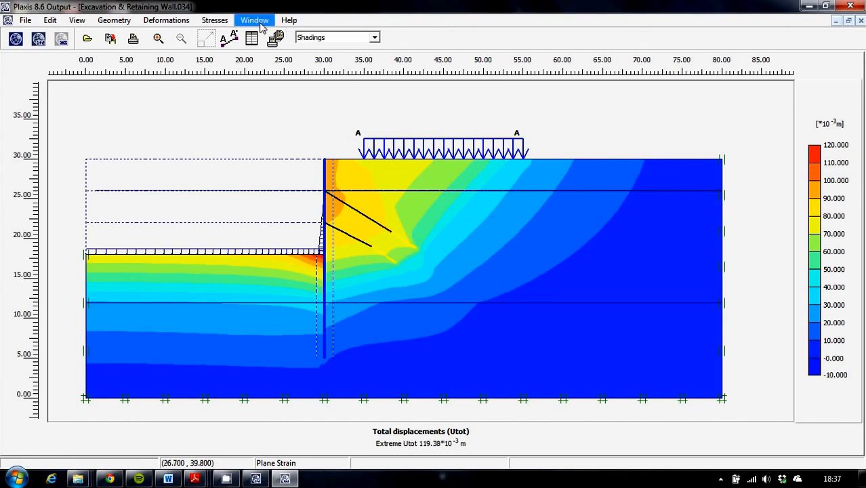
left_click(214, 22)
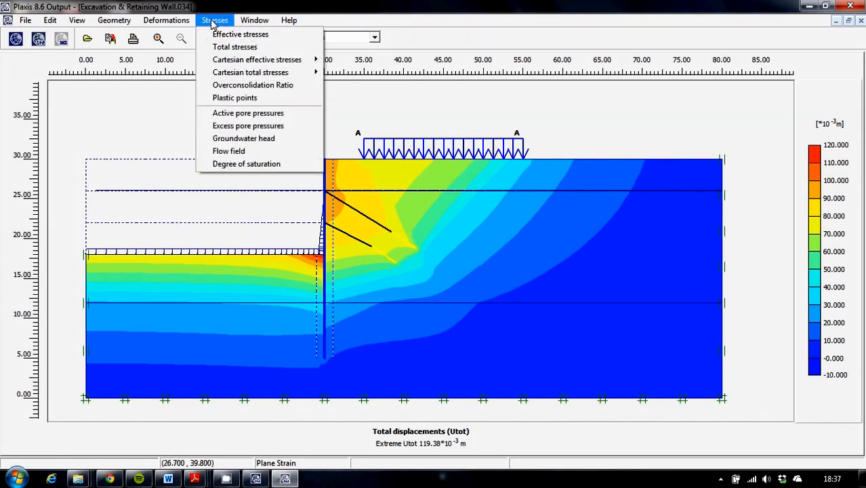
left_click(224, 34)
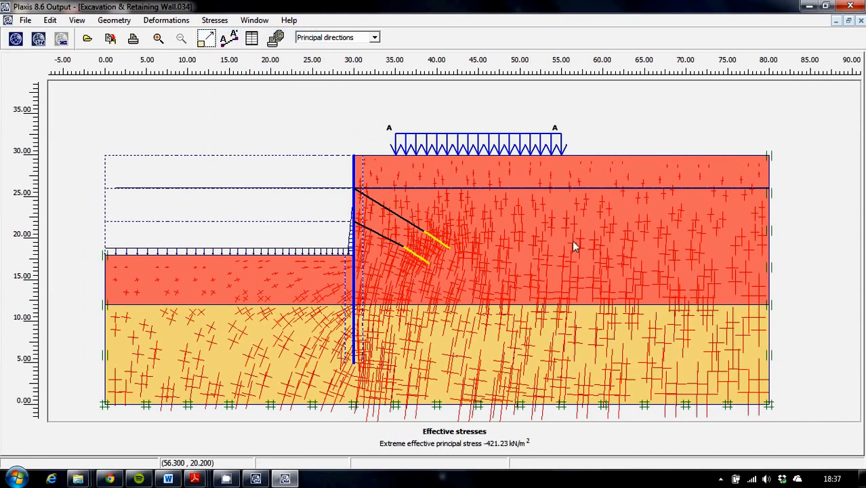
Step: Display the effective stresses as mean shadings, and as relative shear shadings
left_click(374, 37)
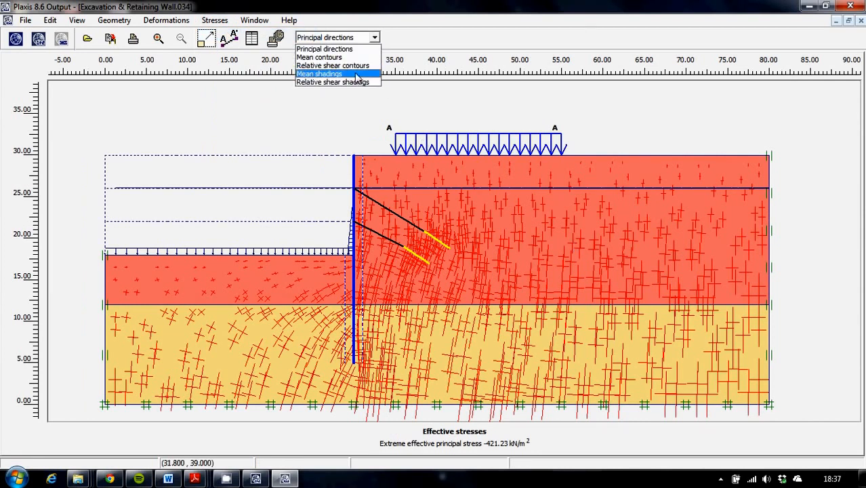
left_click(357, 74)
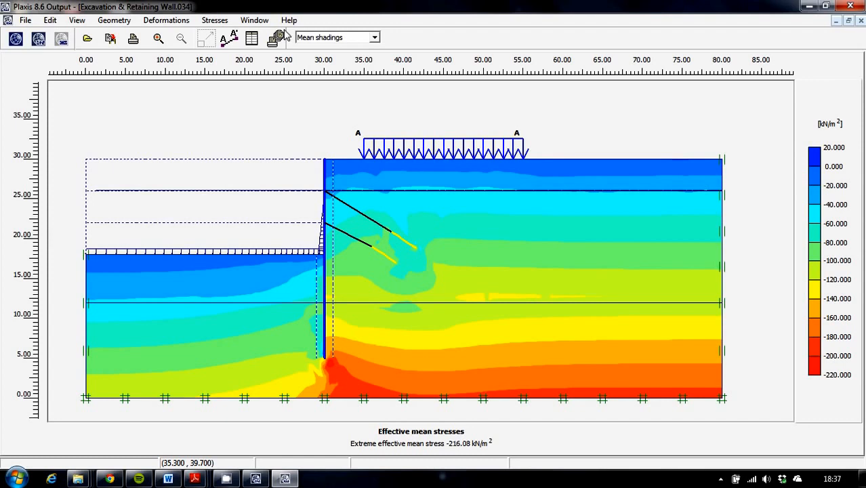
left_click(374, 38)
left_click(340, 81)
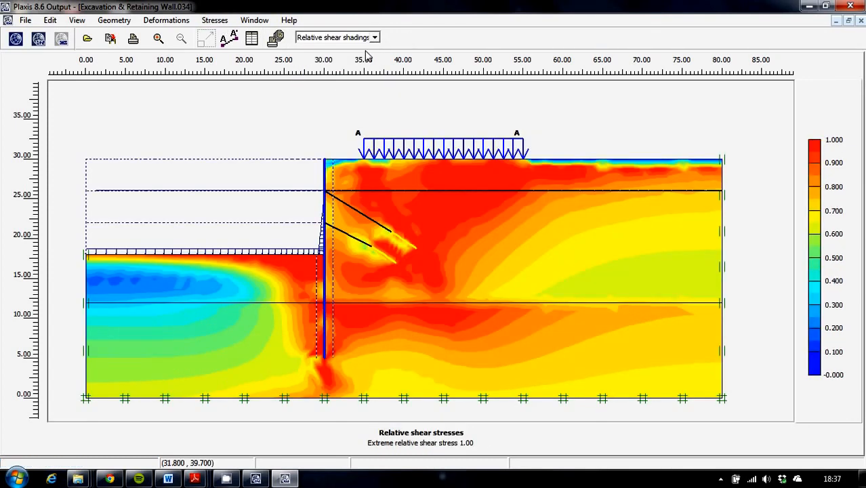
Step: View the total stresses of the model and display them as mean shadings
left_click(228, 23)
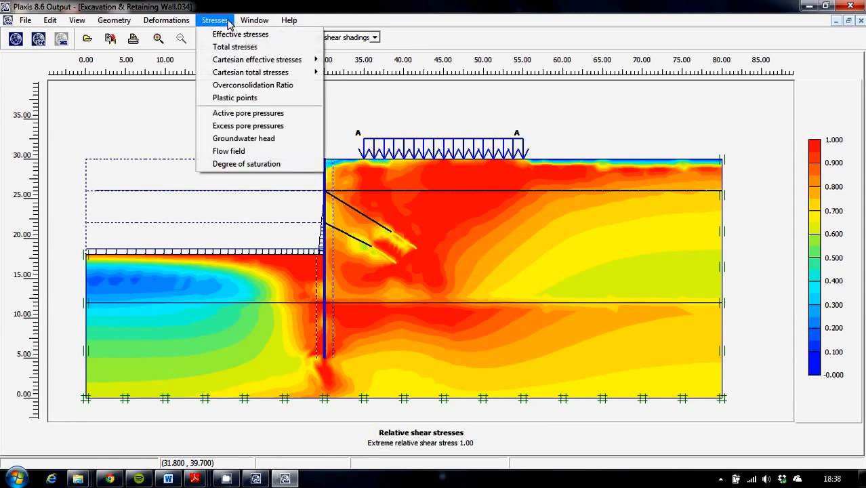
left_click(239, 47)
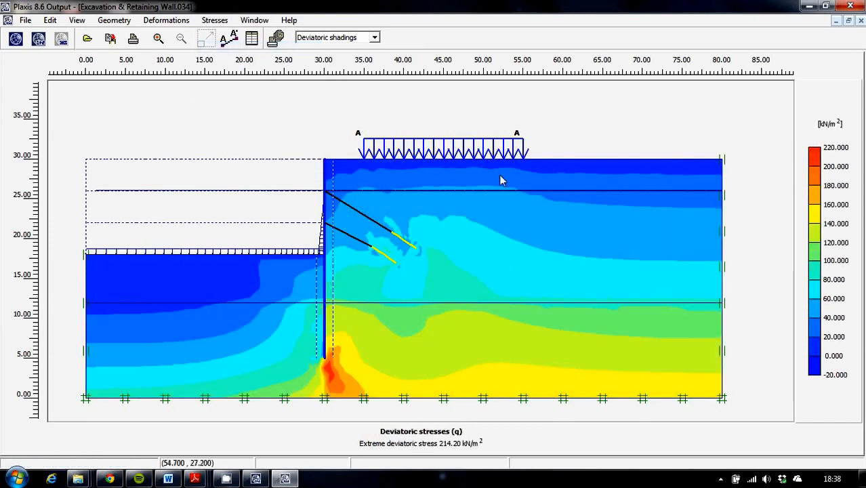
left_click(375, 38)
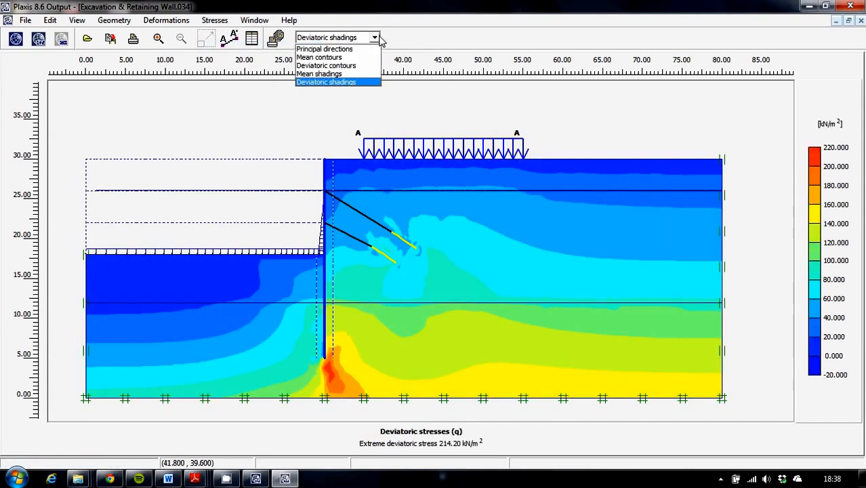
left_click(361, 74)
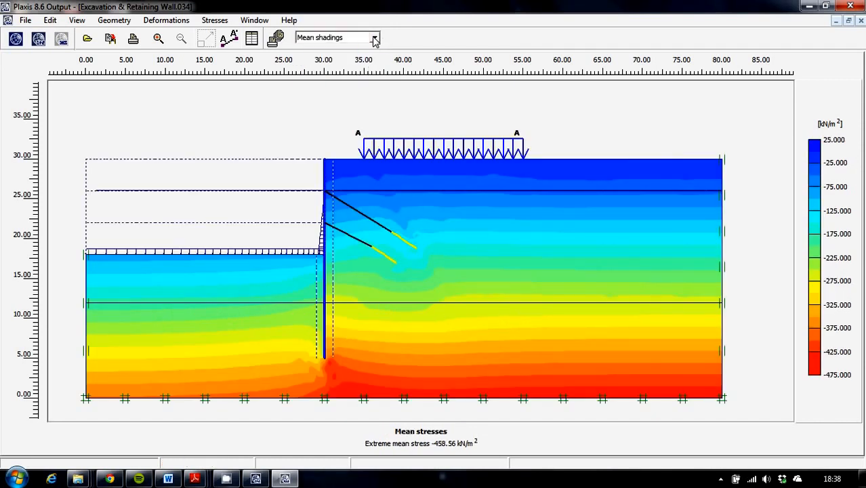
left_click(375, 38)
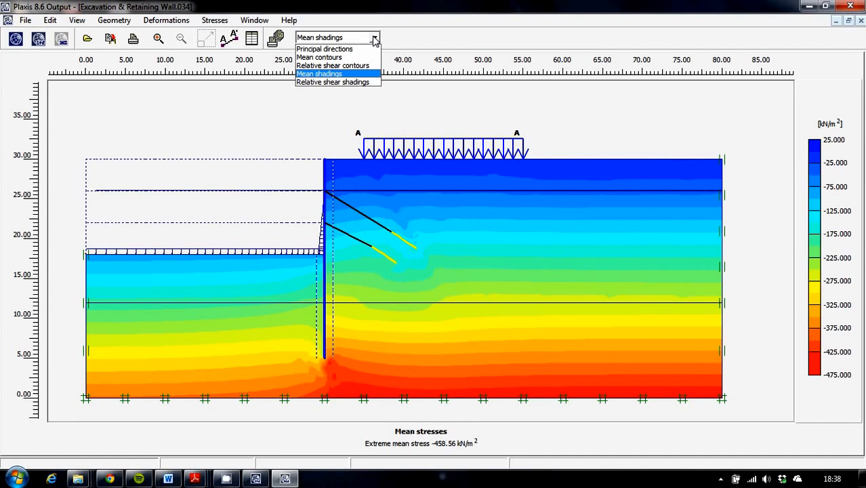
left_click(375, 38)
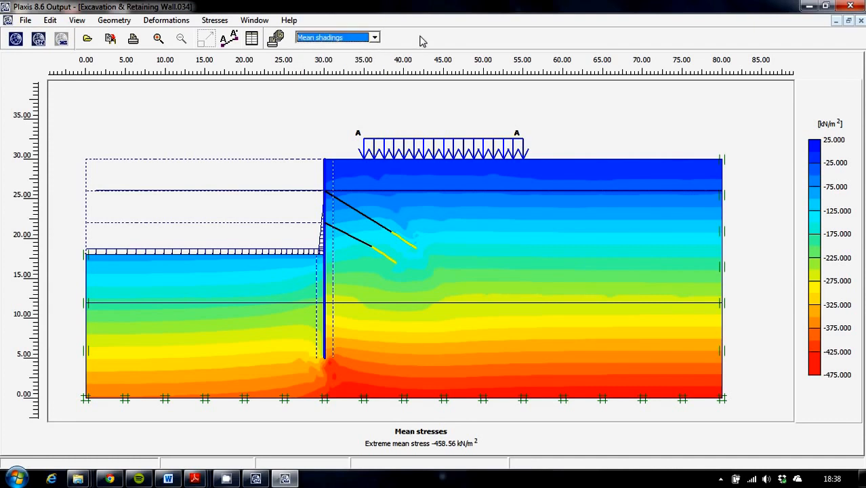
Step: Display the total displacements of the model and open the plate forces and displacements of the retaining wall between the anchor heads
left_click(179, 25)
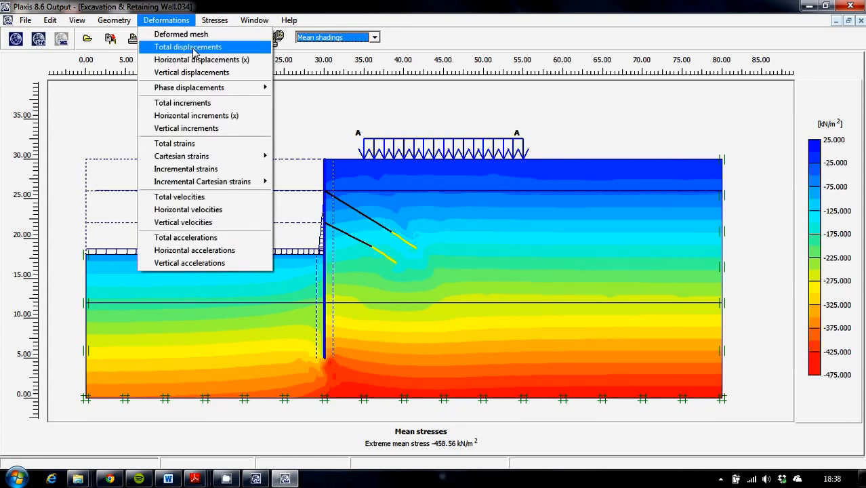
left_click(194, 47)
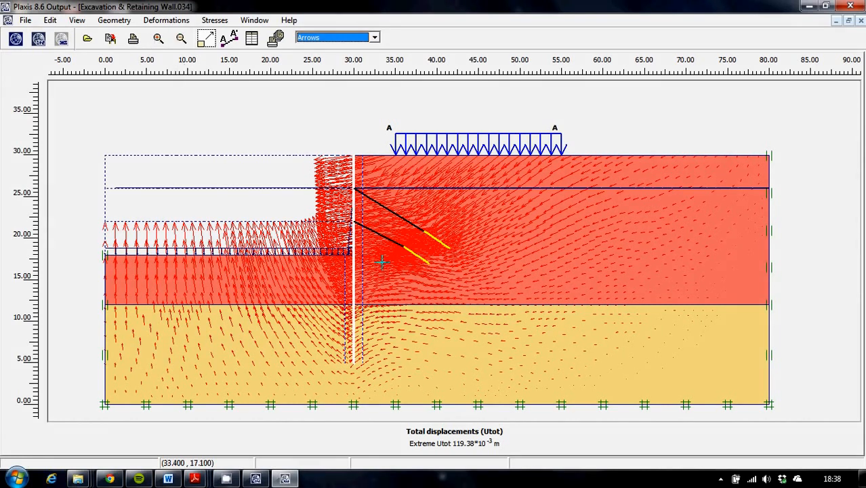
left_click_drag(316, 235, 386, 185)
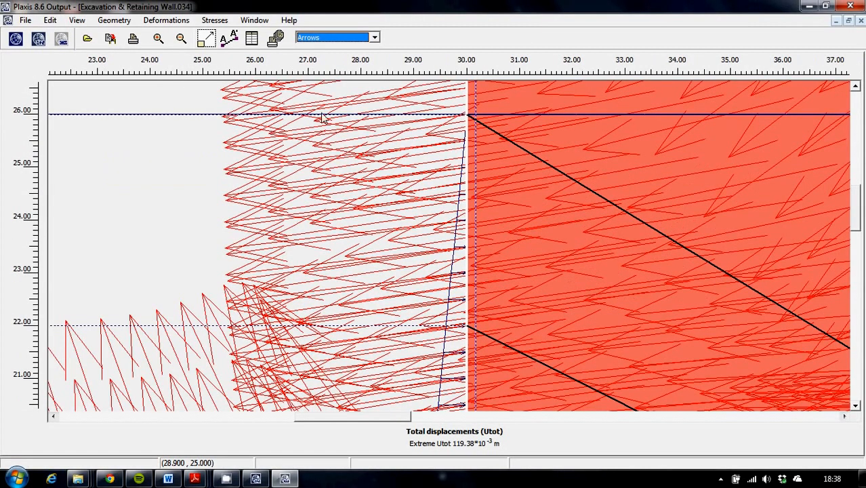
left_click(166, 21)
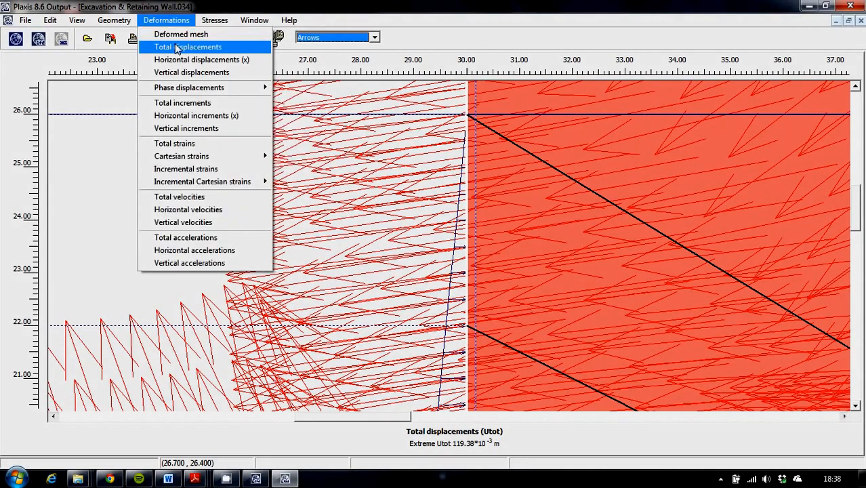
left_click(176, 47)
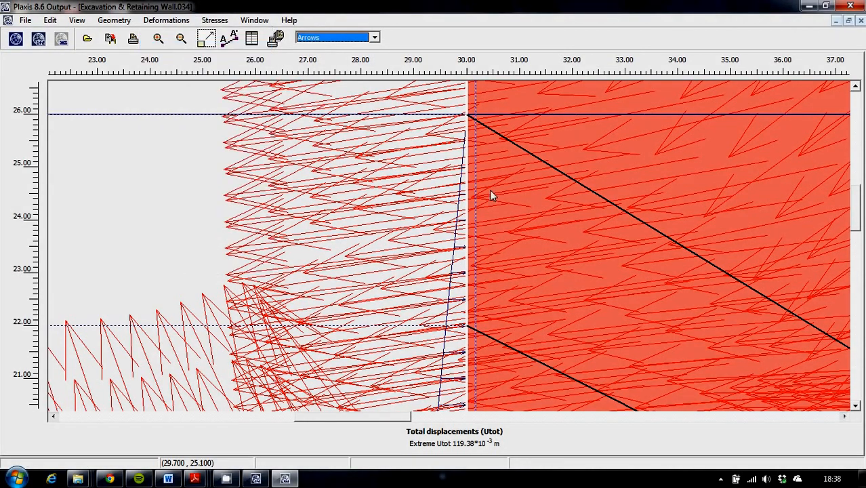
double_click(468, 230)
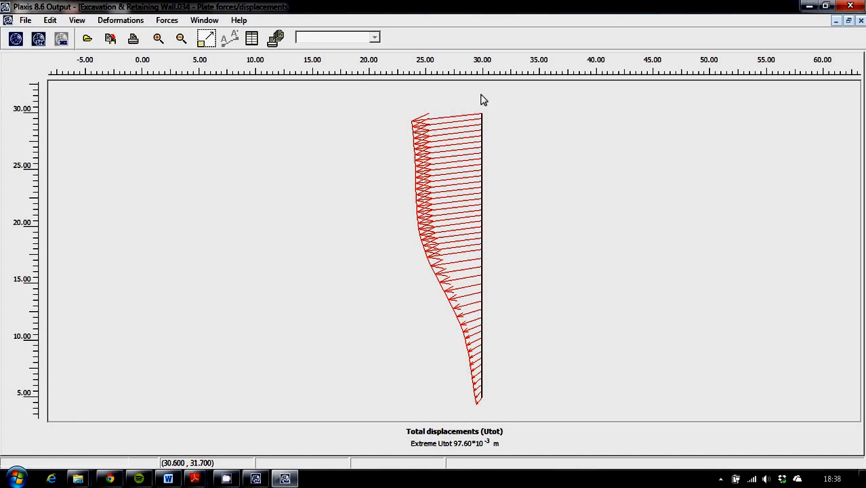
Step: View the retaining wall's bending moment, shear force and axial force diagrams
left_click(169, 21)
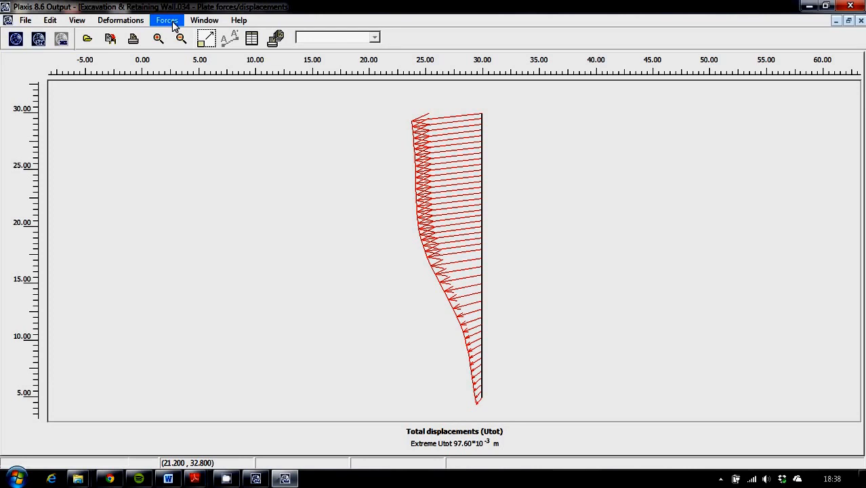
left_click(173, 24)
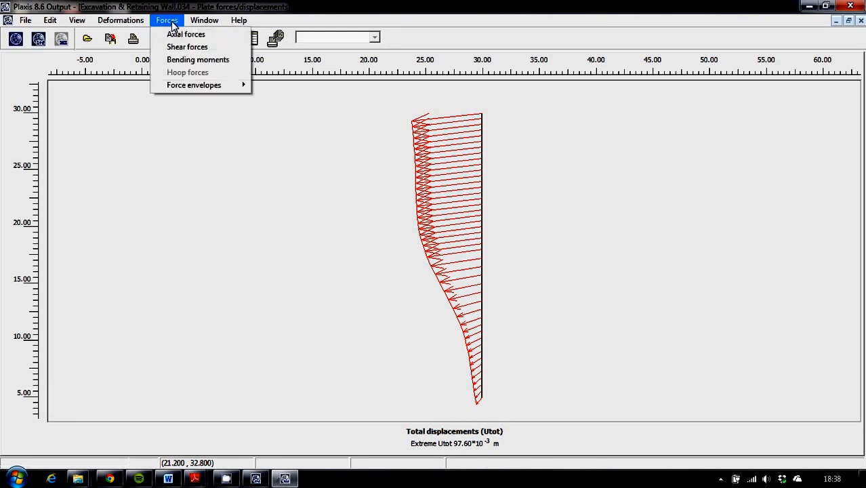
left_click(188, 59)
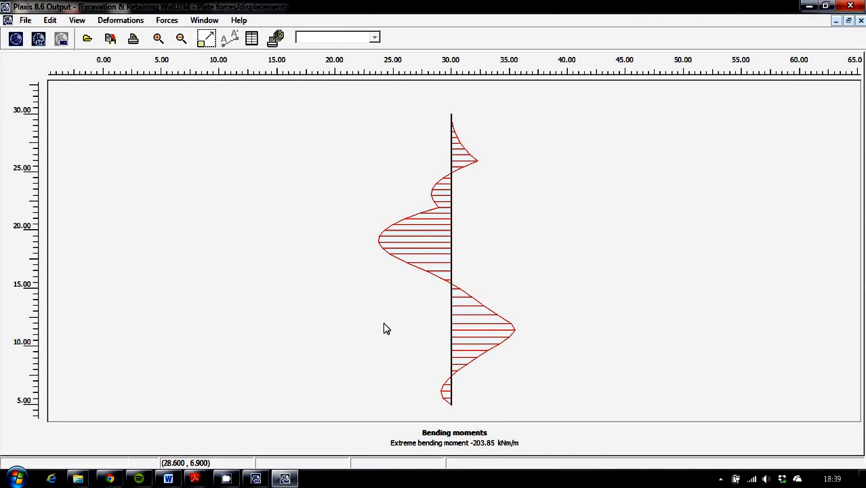
left_click(176, 23)
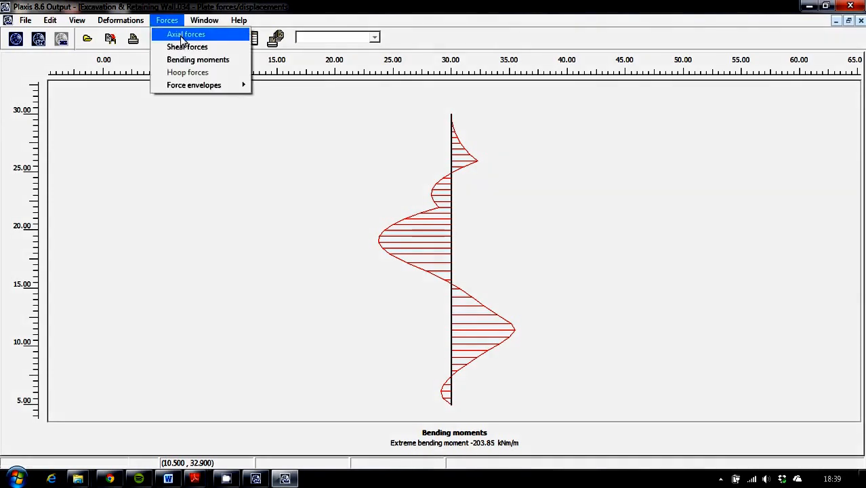
left_click(190, 47)
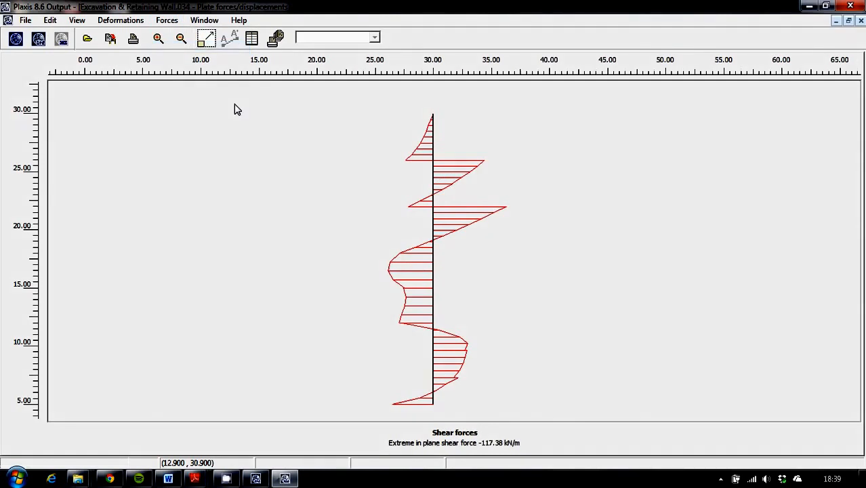
left_click(169, 22)
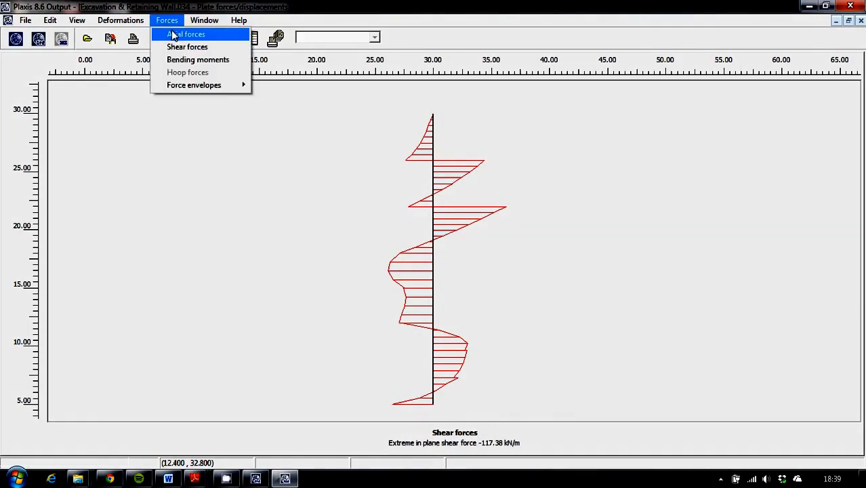
left_click(176, 35)
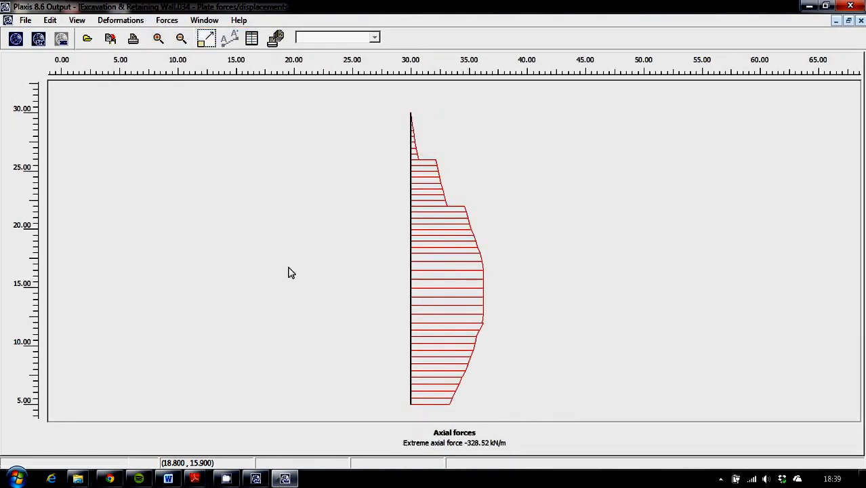
Step: View the retaining wall's total displacements and its horizontal displacements
left_click(168, 21)
left_click(130, 21)
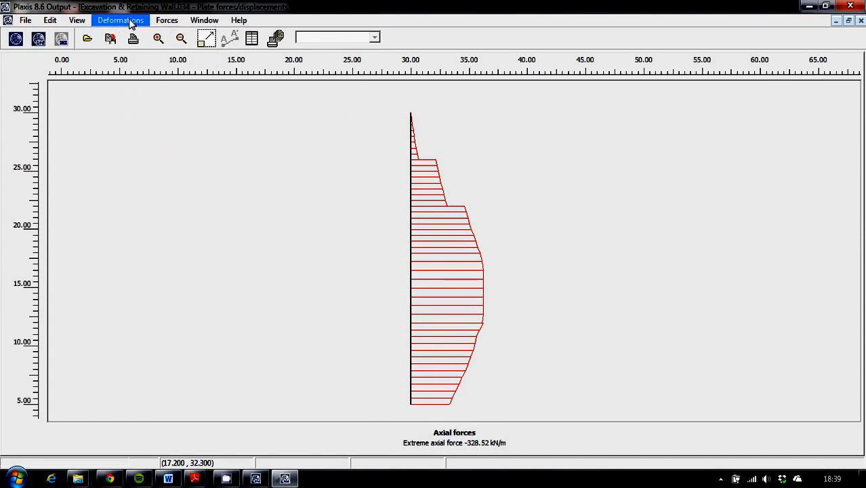
left_click(132, 21)
left_click(138, 34)
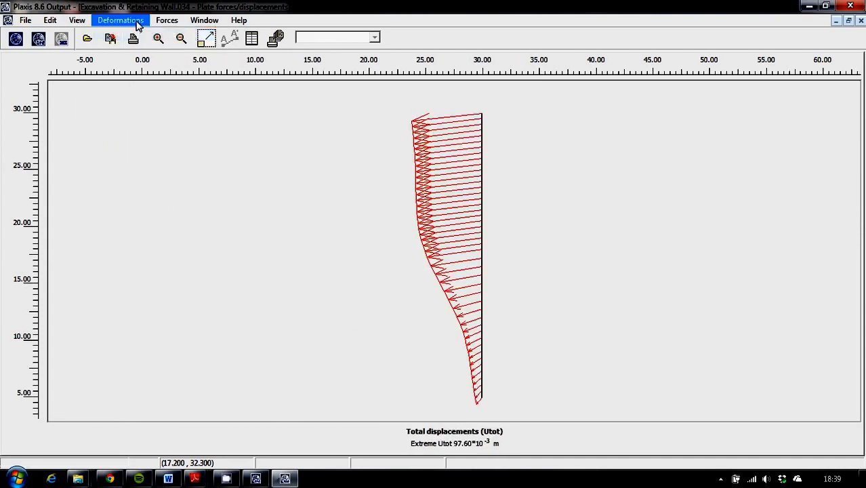
left_click(137, 22)
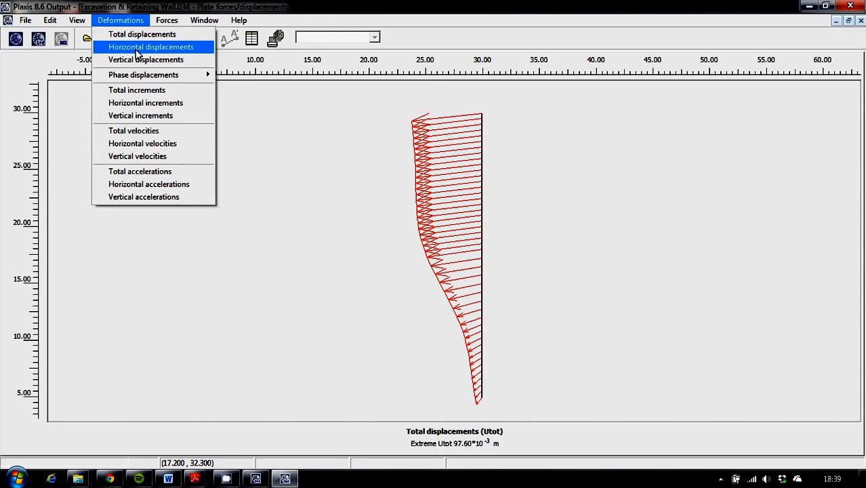
left_click(137, 47)
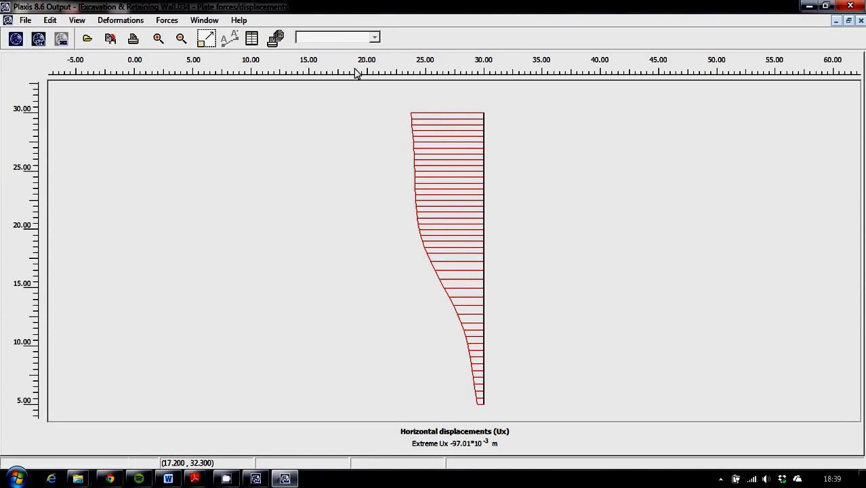
Step: Create a new chart in Plaxis Curves and select the Excavation & Retaining Wall project to import the curve from
left_click(269, 479)
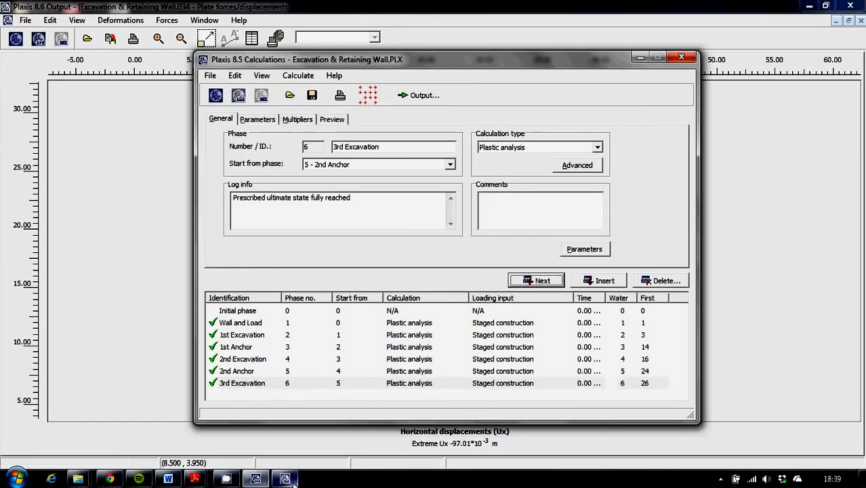
left_click(284, 479)
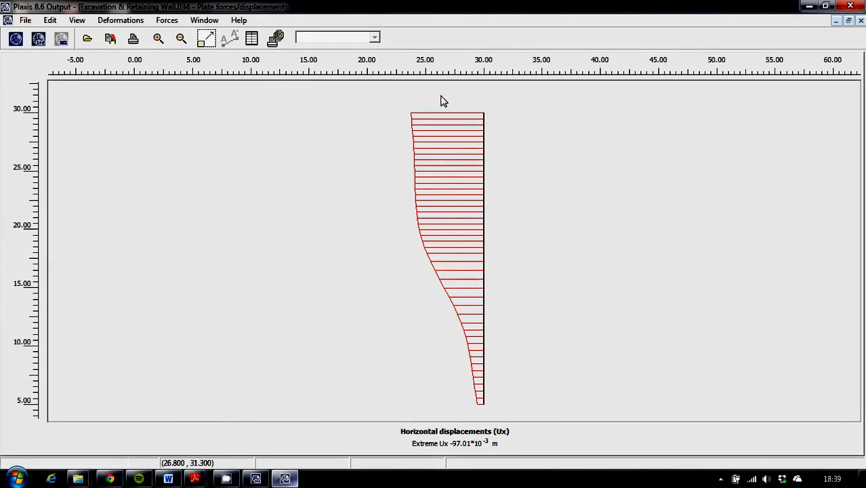
left_click(61, 39)
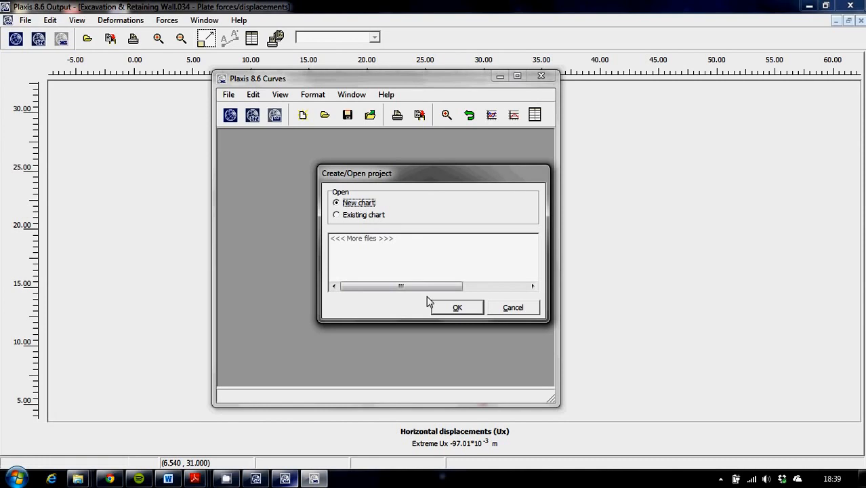
left_click(458, 308)
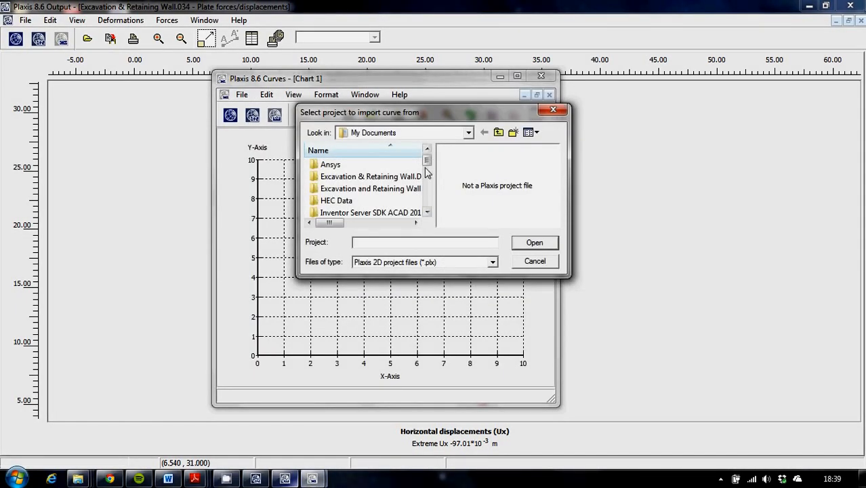
left_click_drag(427, 160, 431, 221)
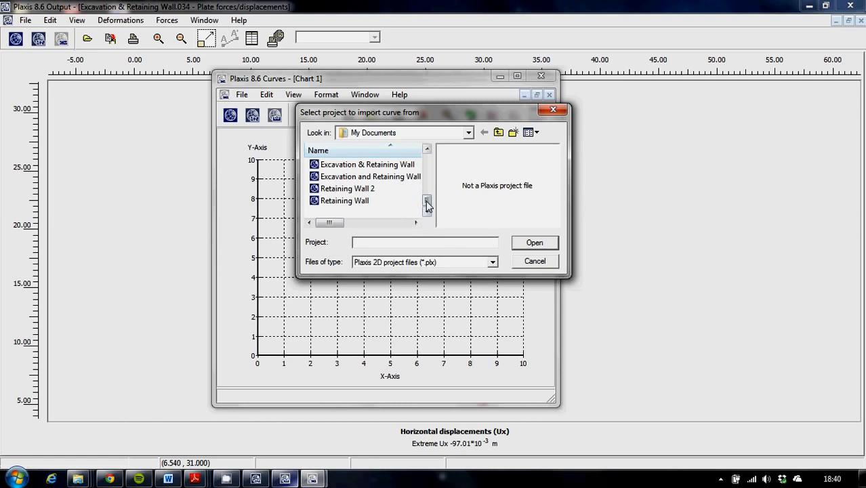
left_click(381, 168)
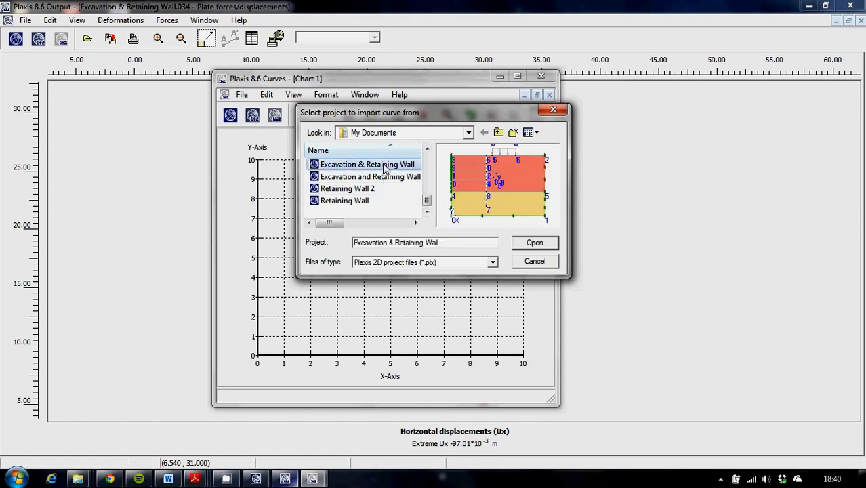
left_click(535, 242)
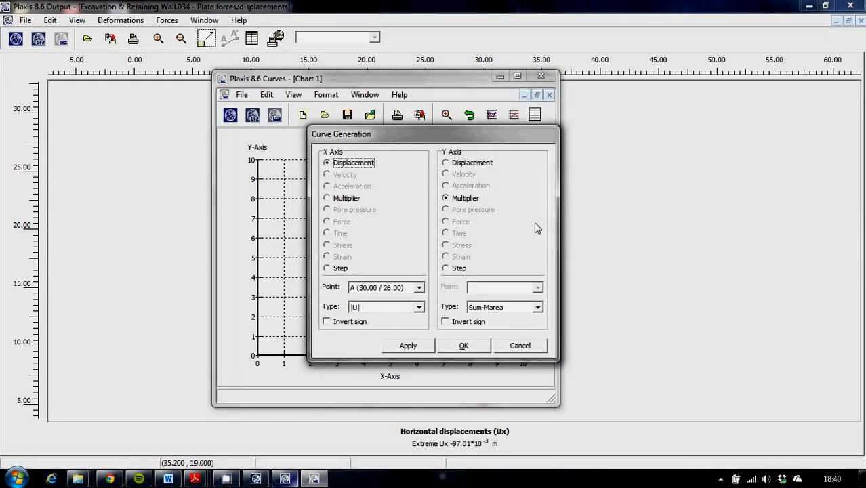
Step: Generate a curve of the total displacement |U| of point A on the X-axis against the Sum-Mstage multiplier on the Y-axis
left_click(537, 308)
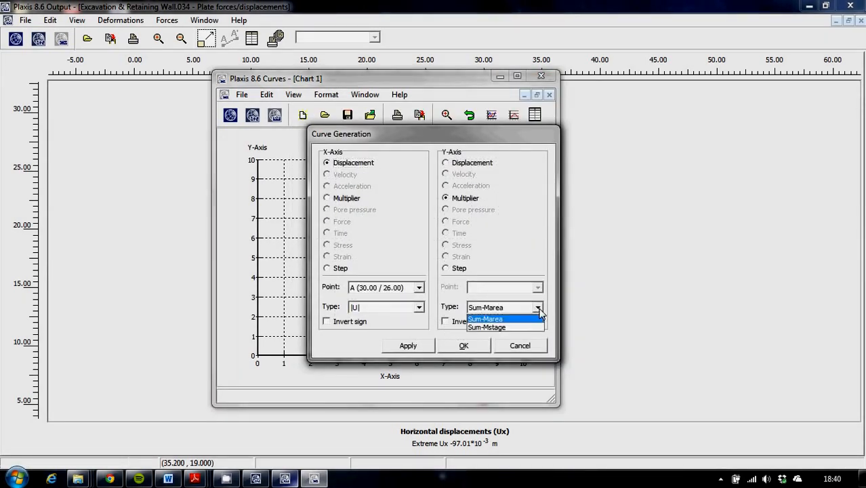
left_click(504, 328)
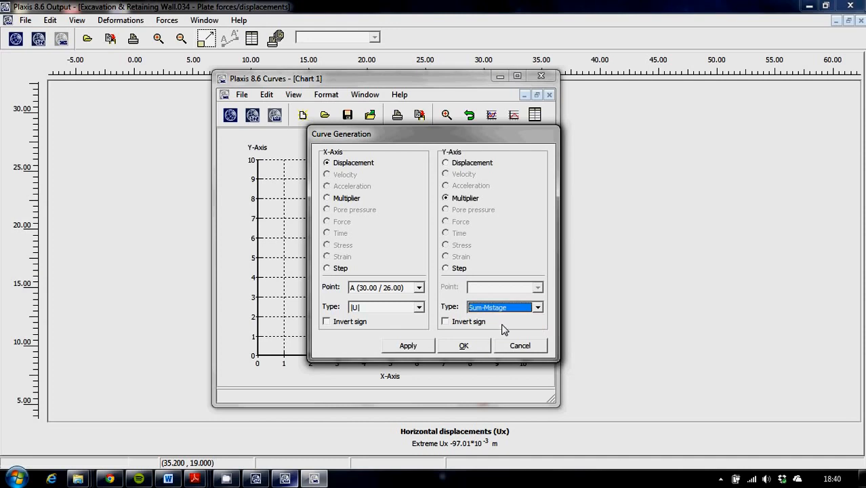
left_click(409, 345)
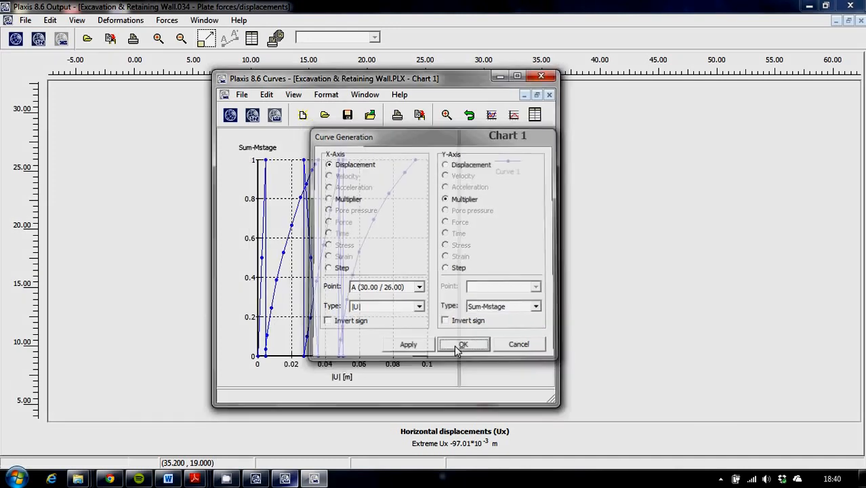
left_click(460, 346)
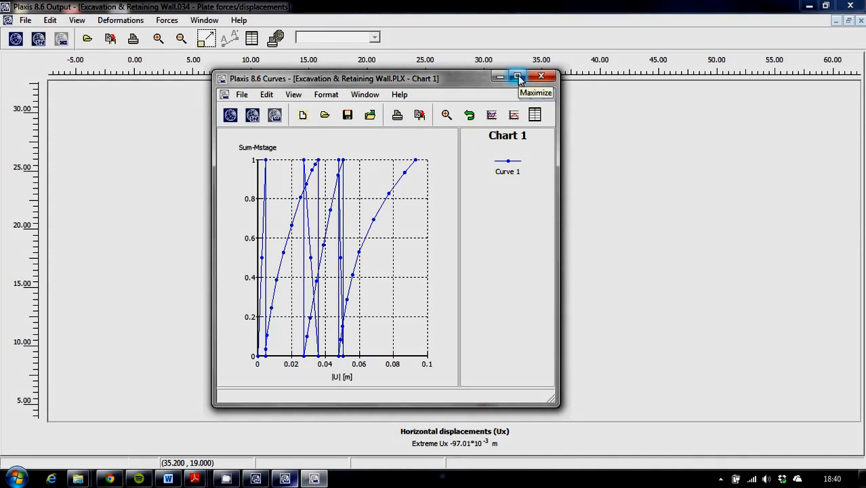
Step: Look up the options for adding another curve to the chart and maximise the Curves window to view the generated curve
left_click(242, 95)
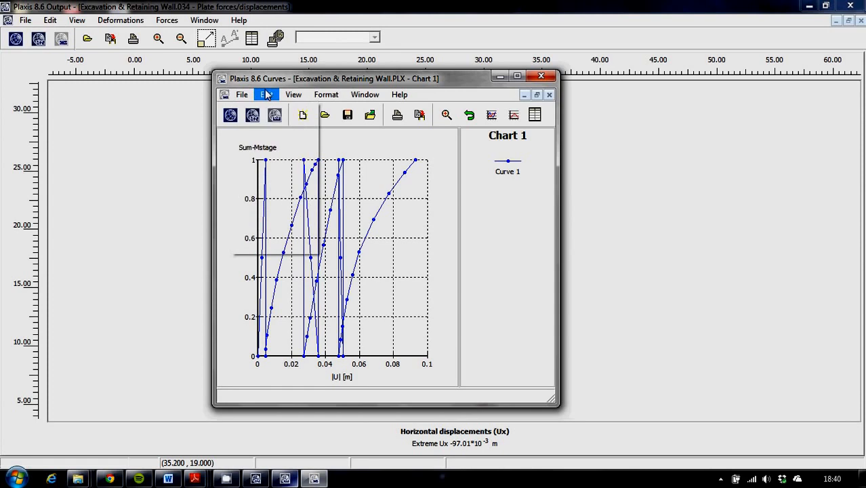
mouse_move(301, 100)
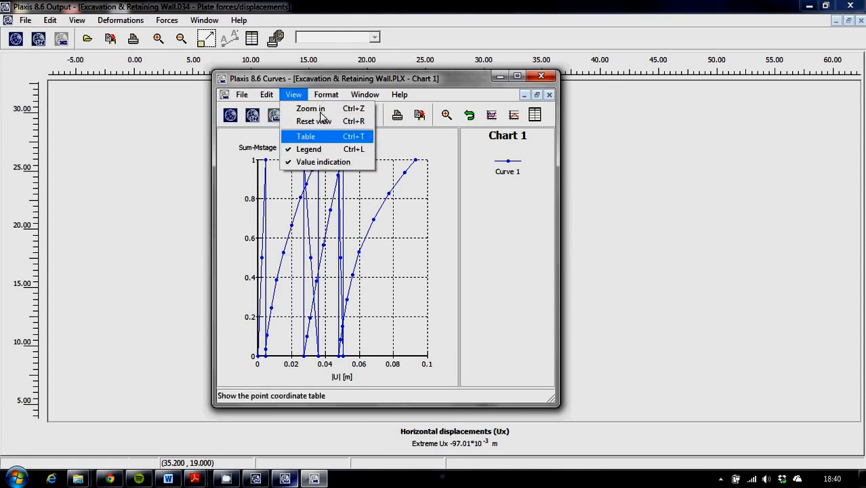
mouse_move(353, 98)
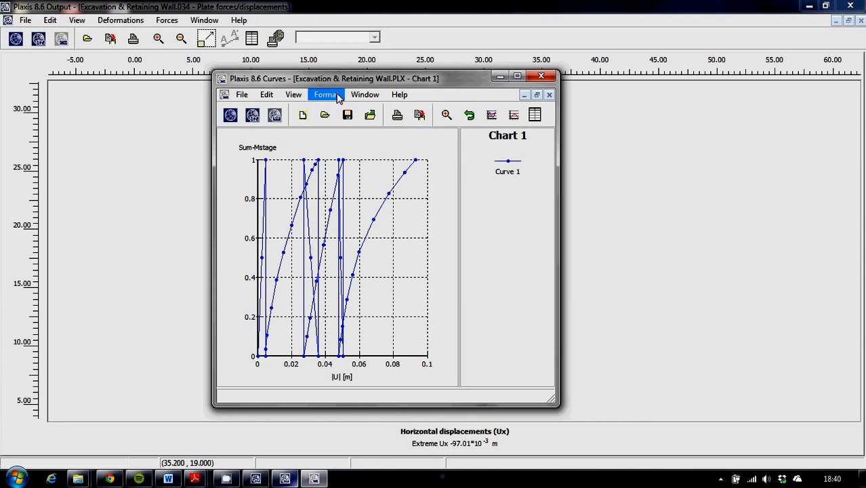
mouse_move(244, 100)
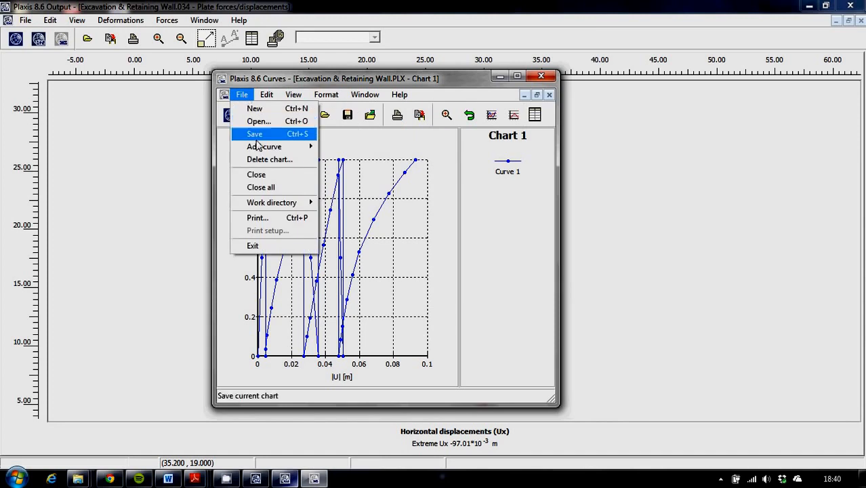
mouse_move(261, 149)
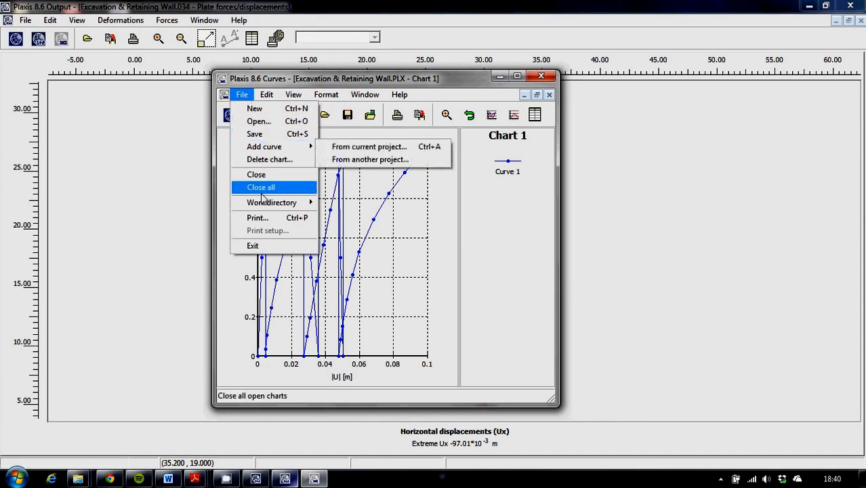
left_click(524, 232)
left_click(517, 77)
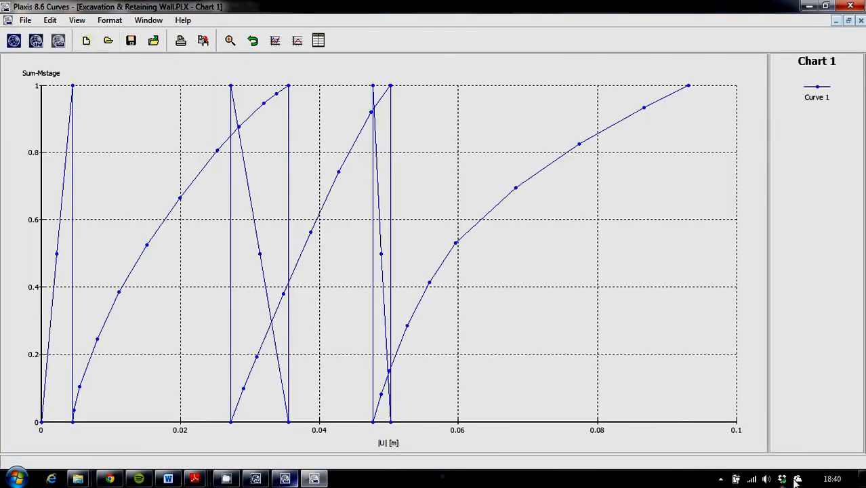
left_click(720, 479)
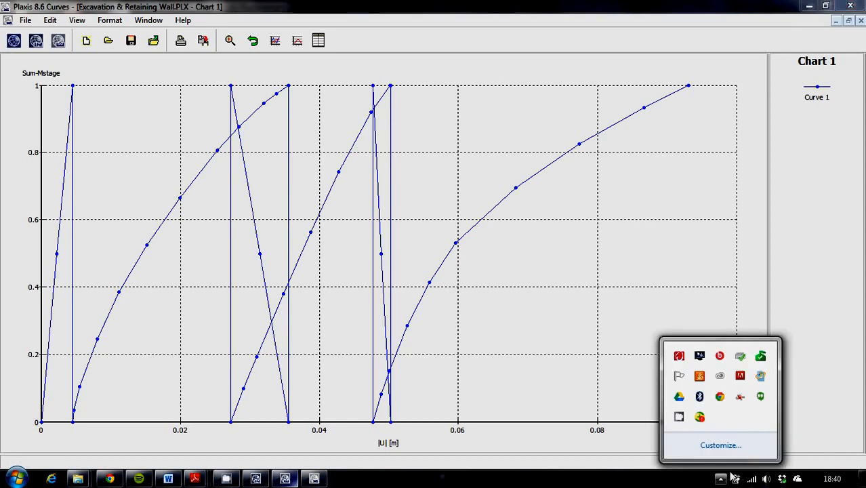
right_click(679, 419)
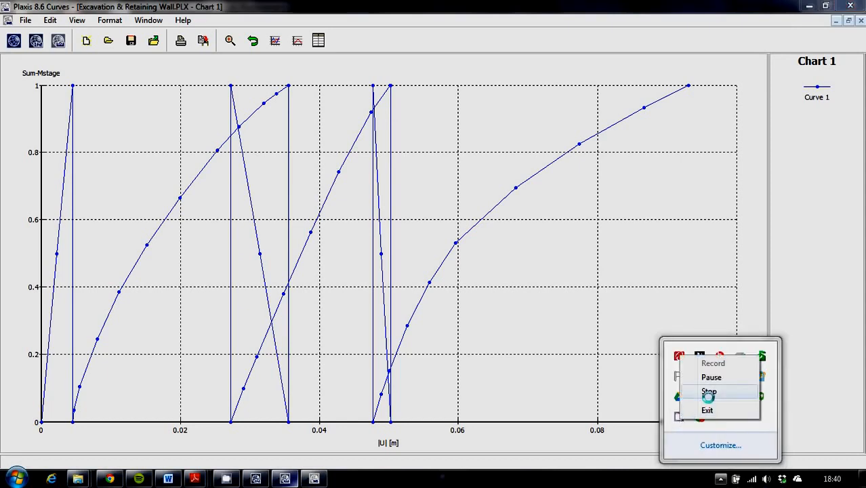